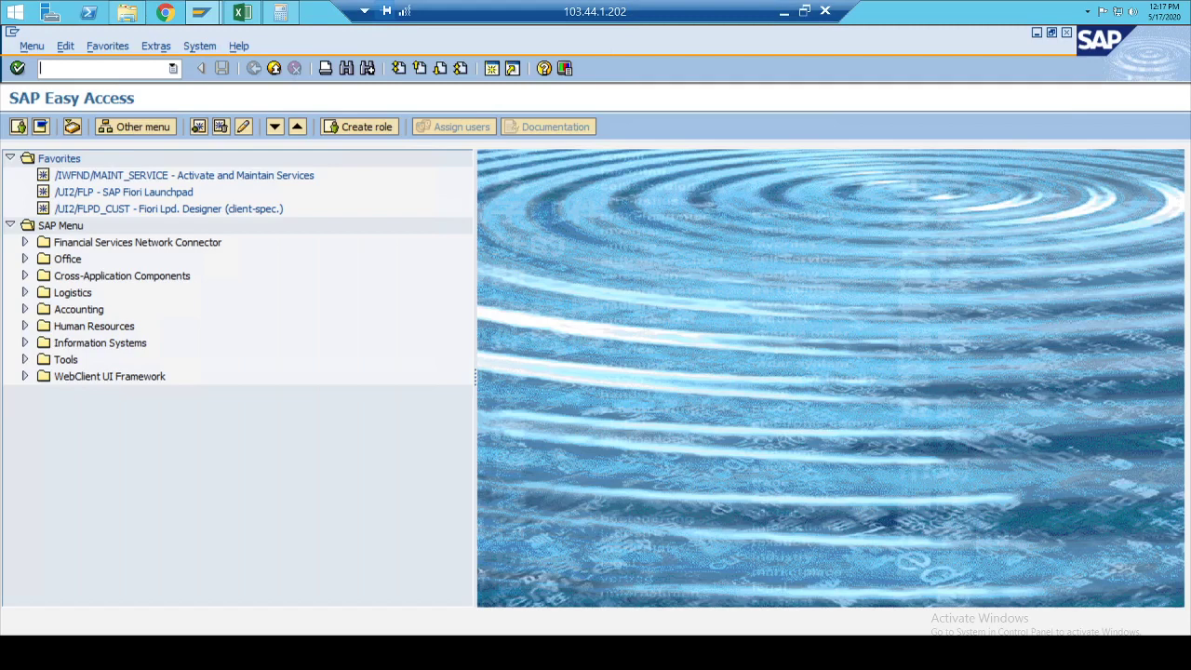
Step: Start transaction SE16N and load table ACDOCA to review its selection fields, including Company Code and Fiscal Year
{"action": "type", "text": "se16n"}
{"action": "key", "text": "Return"}
{"action": "type", "text": "acdoca"}
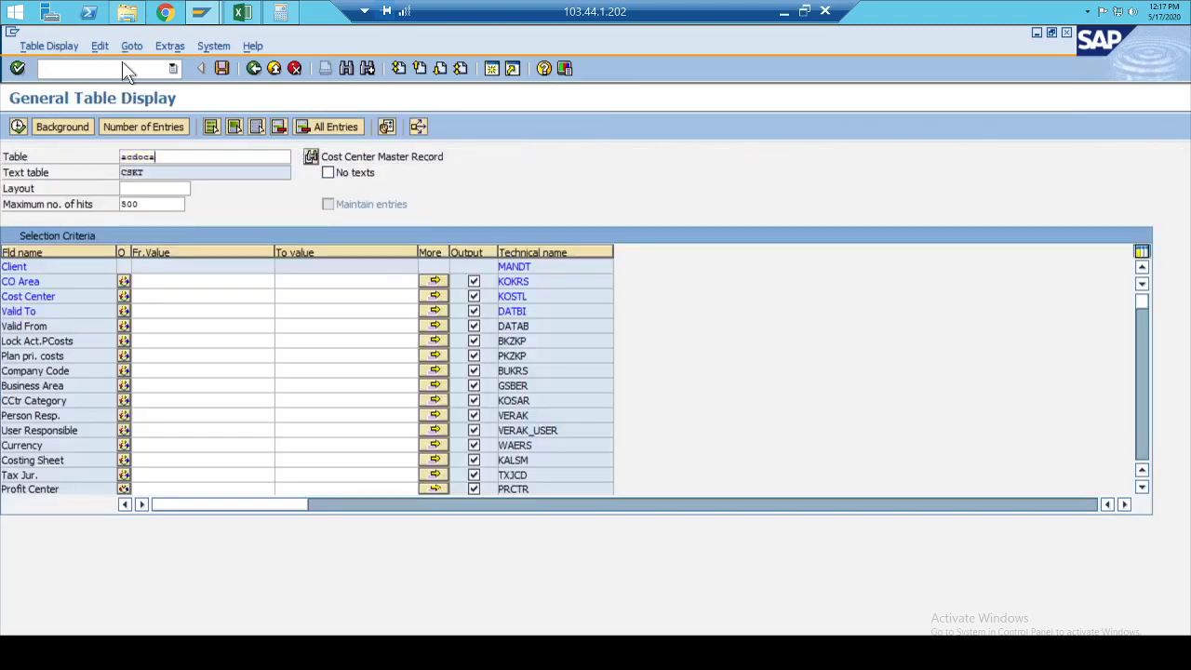
{"action": "key", "text": "Return"}
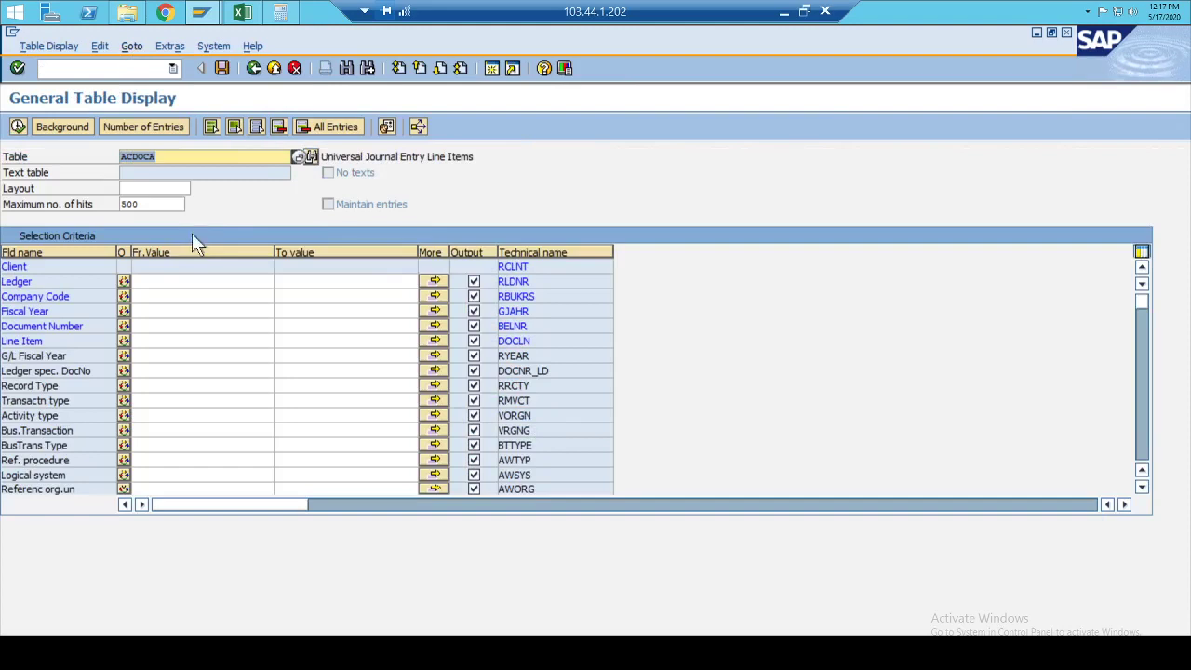
{"action": "left_click", "coordinate": [397, 156]}
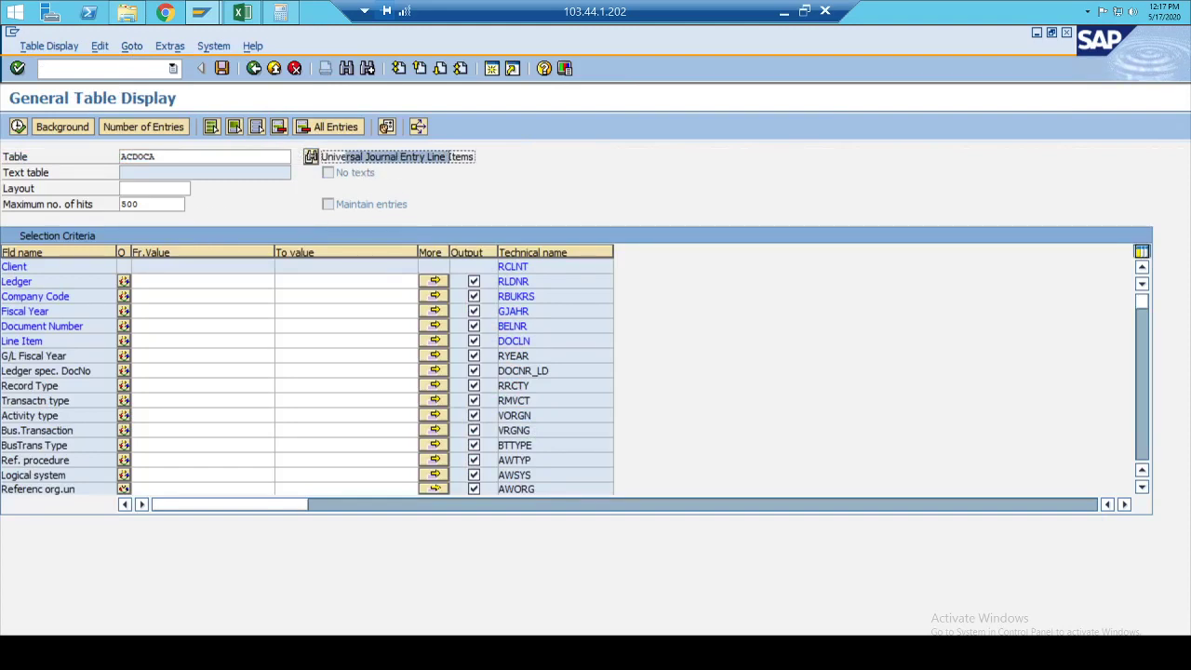
{"action": "left_click", "coordinate": [277, 296]}
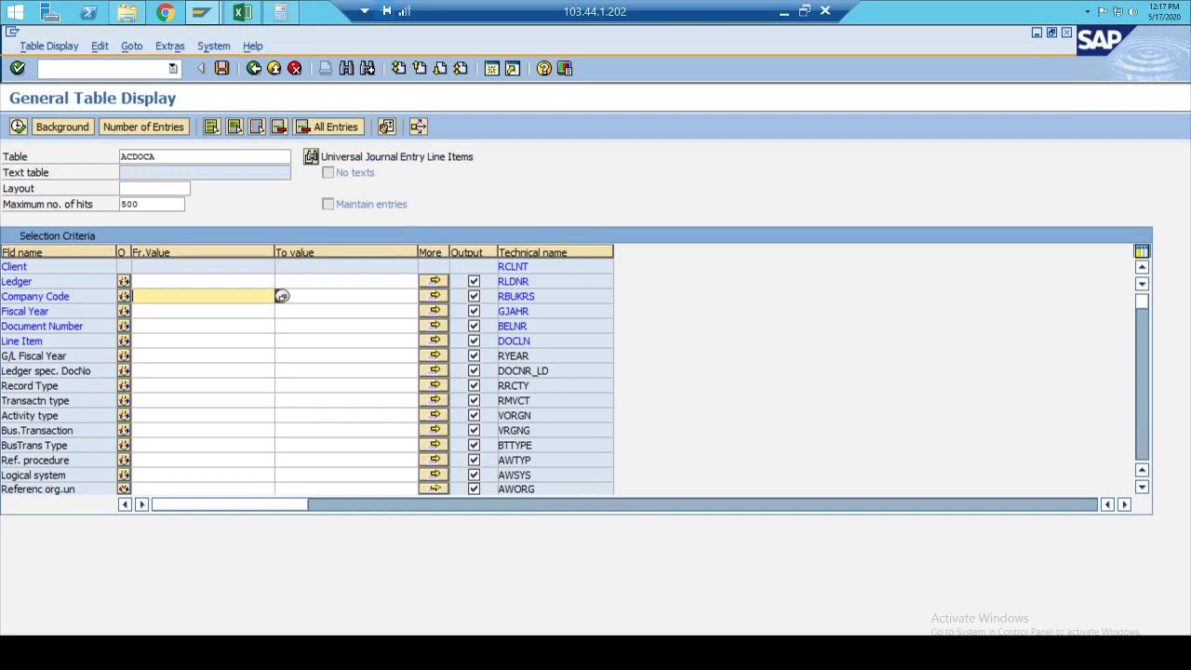
{"action": "left_click", "coordinate": [281, 310]}
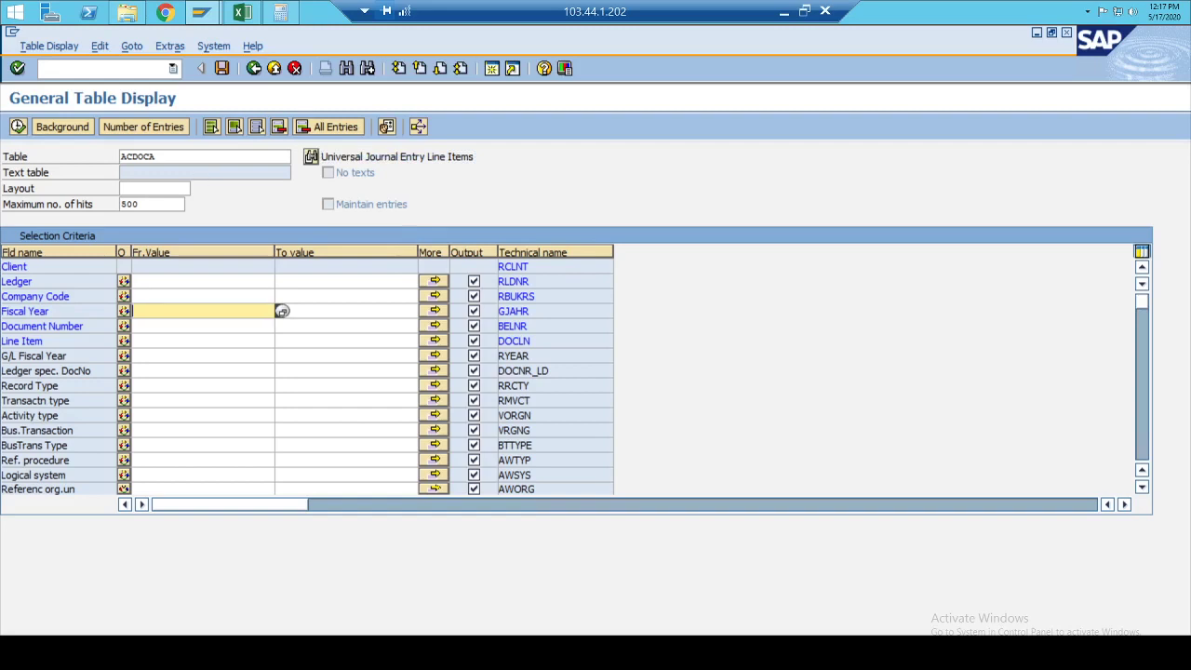
Step: Display the entries of table CSKS for controlling area AHM1 and review the listed cost centers
{"action": "double_click", "coordinate": [193, 159]}
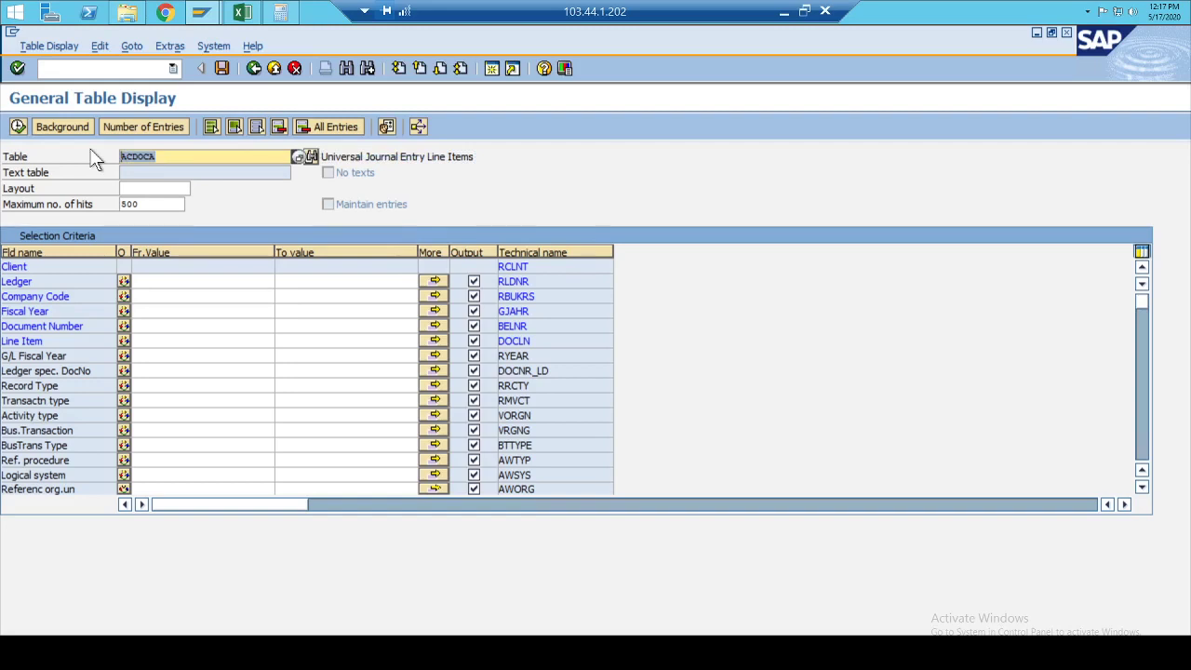
{"action": "type", "text": "kn"}
{"action": "key", "text": "BackSpace"}
{"action": "key", "text": "BackSpace"}
{"action": "type", "text": "csks"}
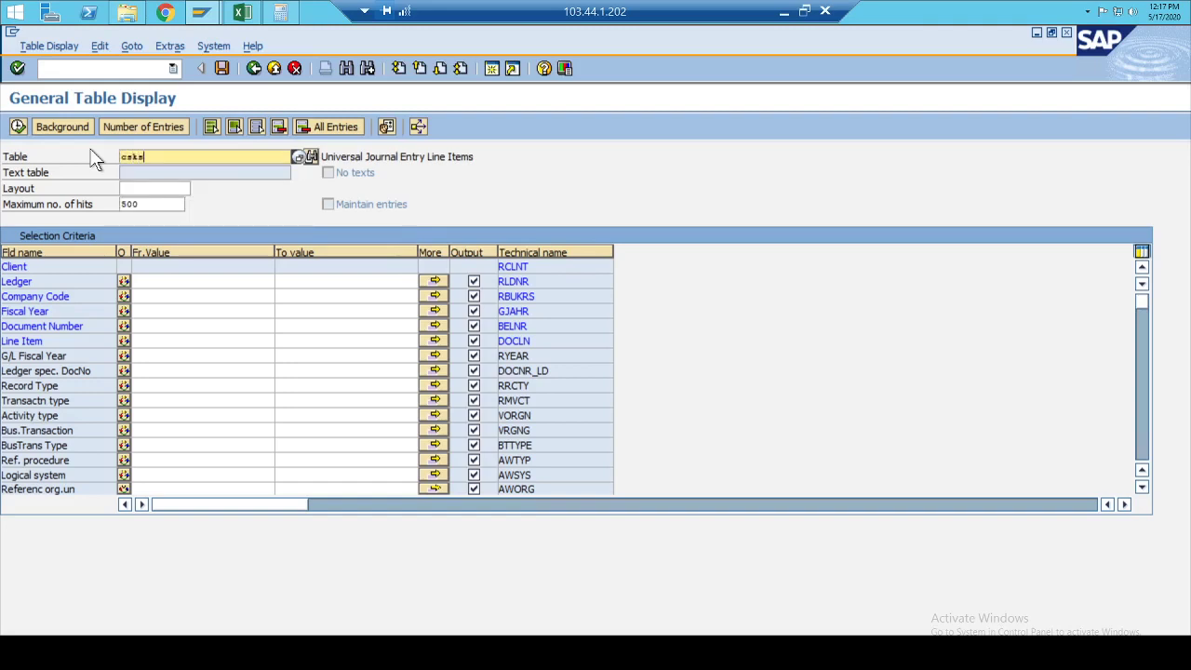
{"action": "key", "text": "Return"}
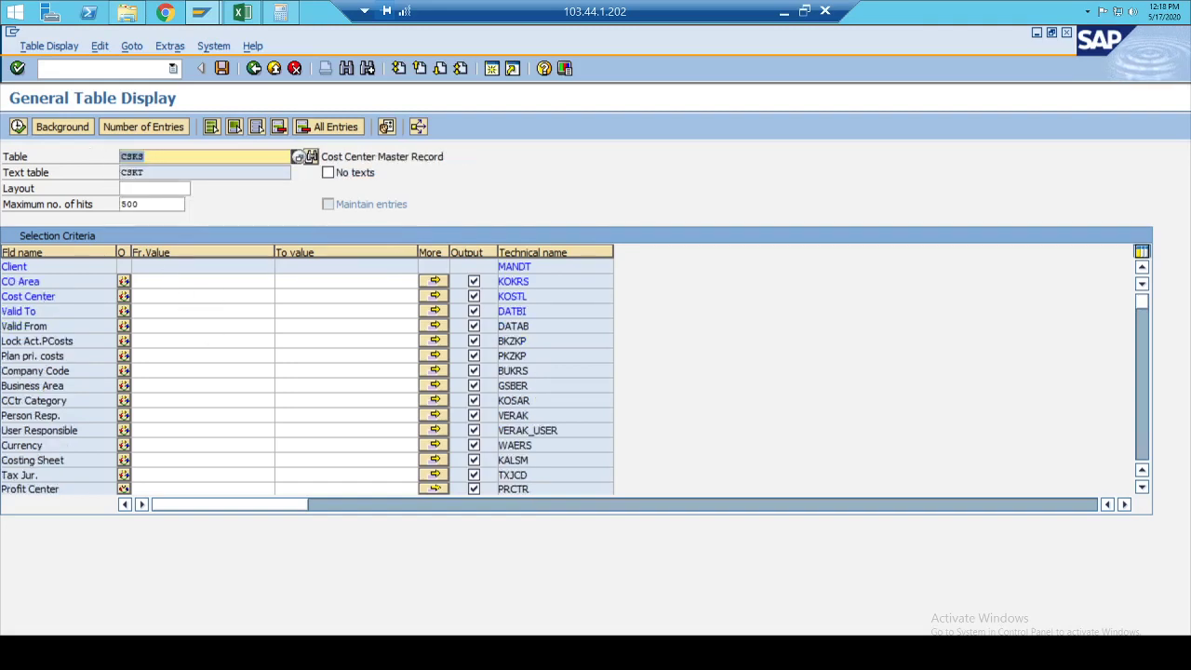
{"action": "left_click", "coordinate": [278, 296]}
{"action": "left_click", "coordinate": [205, 282]}
{"action": "type", "text": "AHM1"}
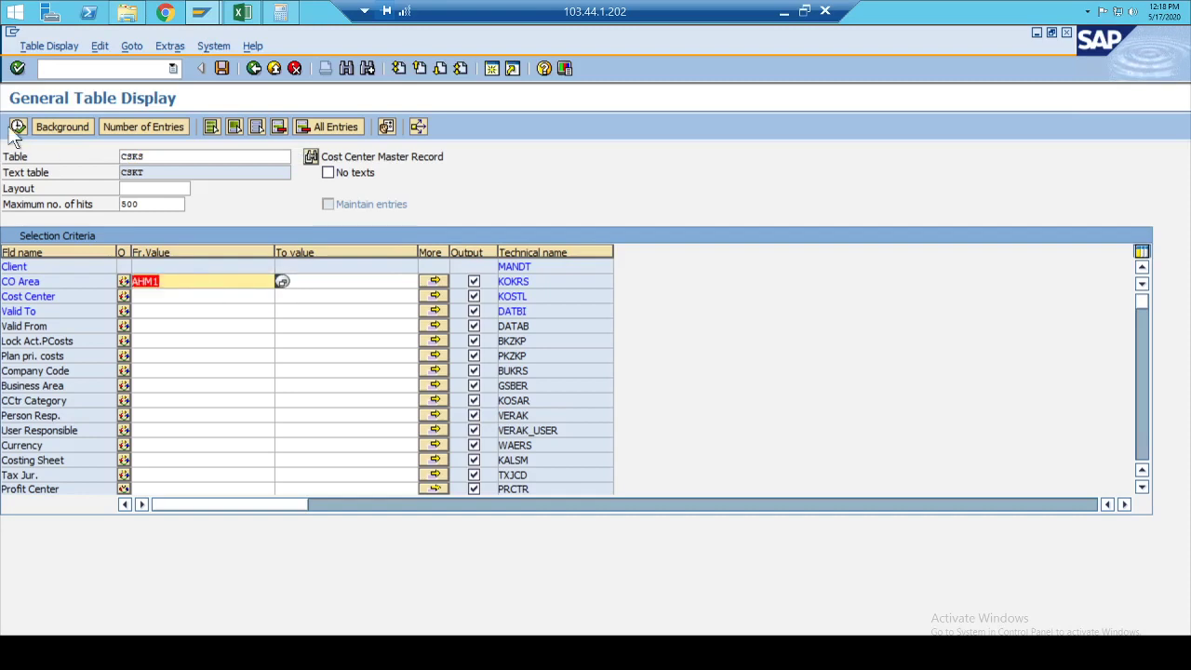
{"action": "left_click", "coordinate": [18, 126]}
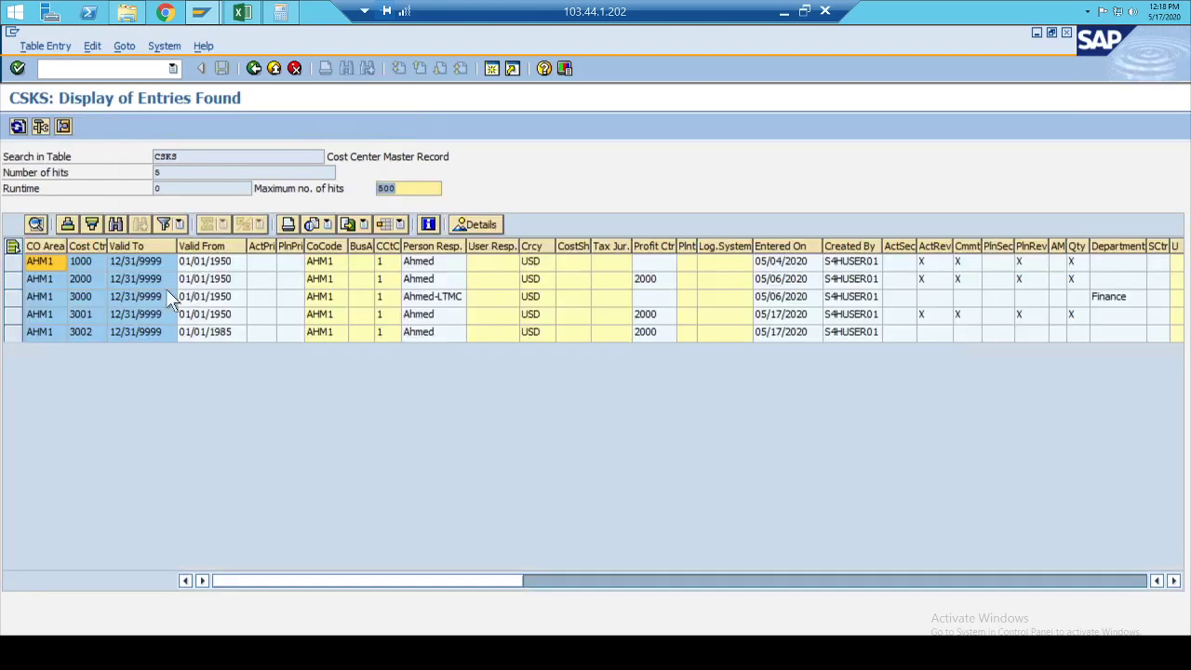
{"action": "left_click", "coordinate": [80, 263]}
{"action": "left_click", "coordinate": [81, 332]}
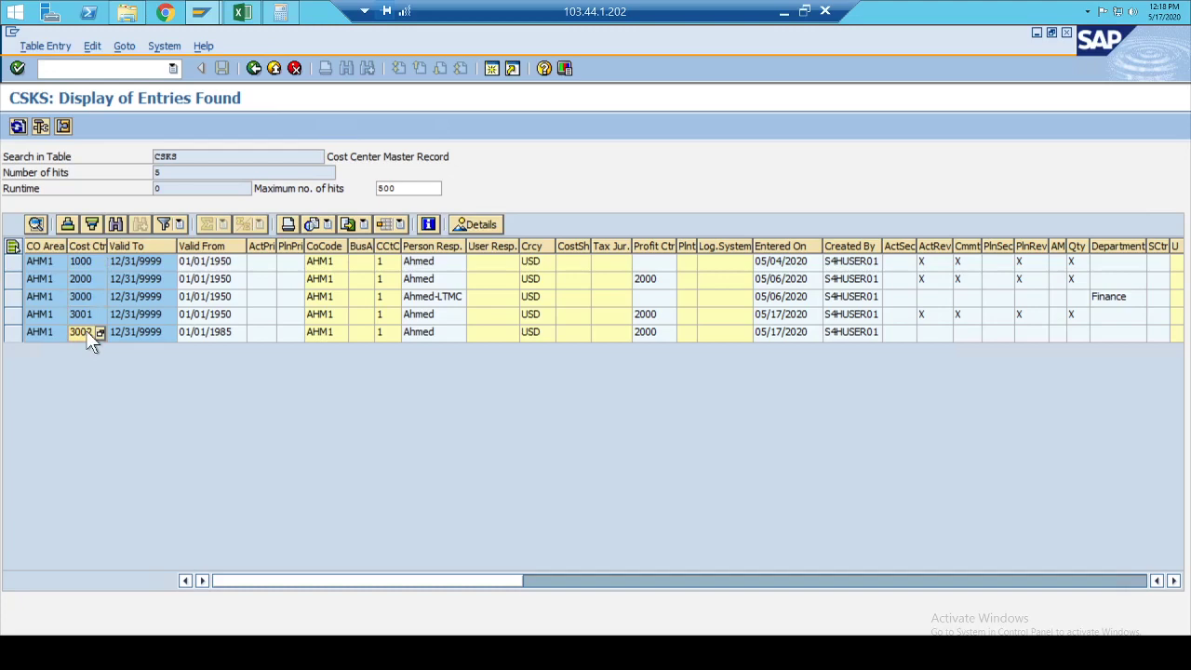
Step: Leave the table display and open the Legacy System Migration Workbench with transaction LSMW, accepting its welcome message
{"action": "left_click", "coordinate": [138, 74]}
{"action": "type", "text": "/n"}
{"action": "key", "text": "Return"}
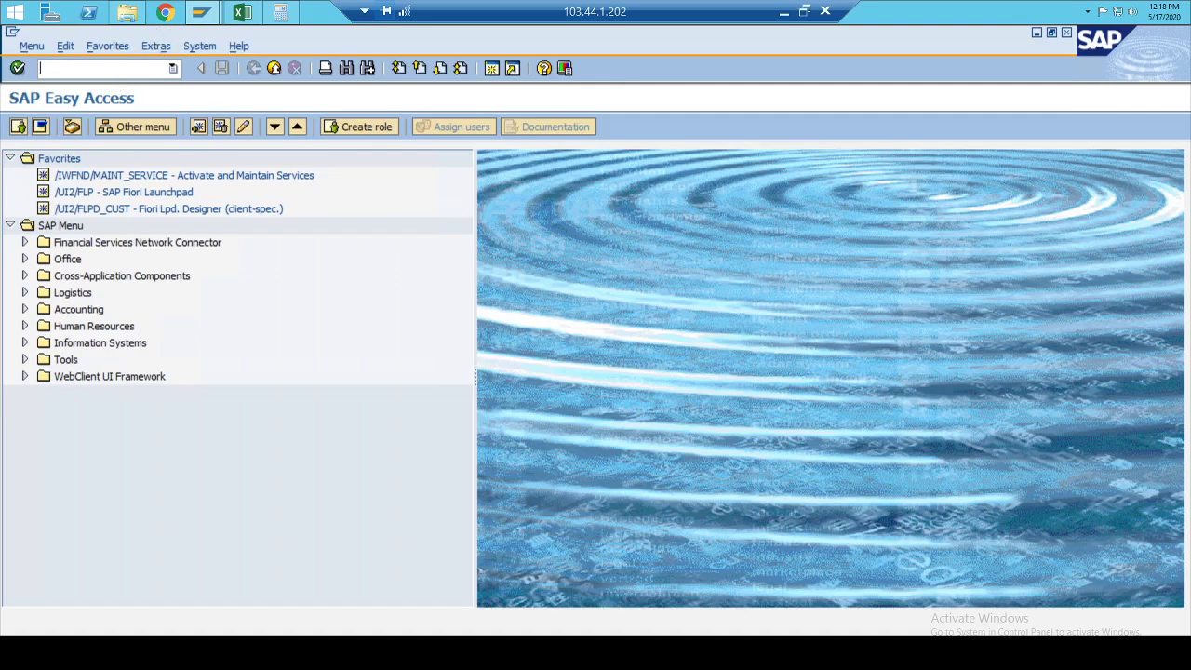
{"action": "type", "text": "lsmw"}
{"action": "key", "text": "Return"}
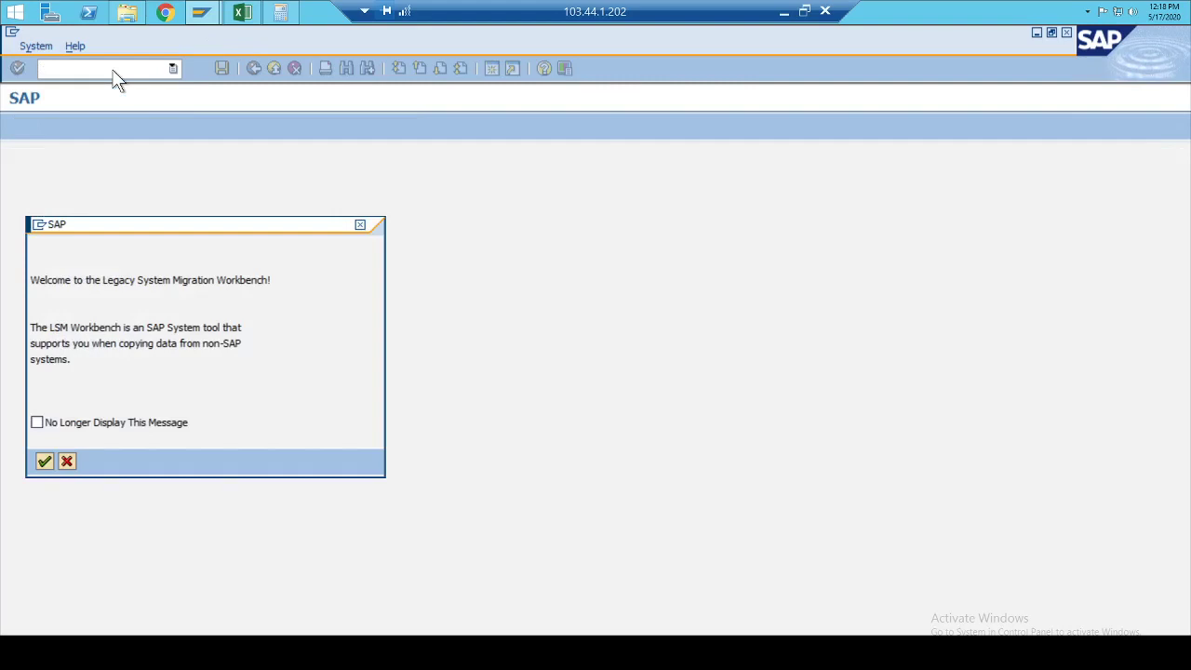
{"action": "key", "text": "Return"}
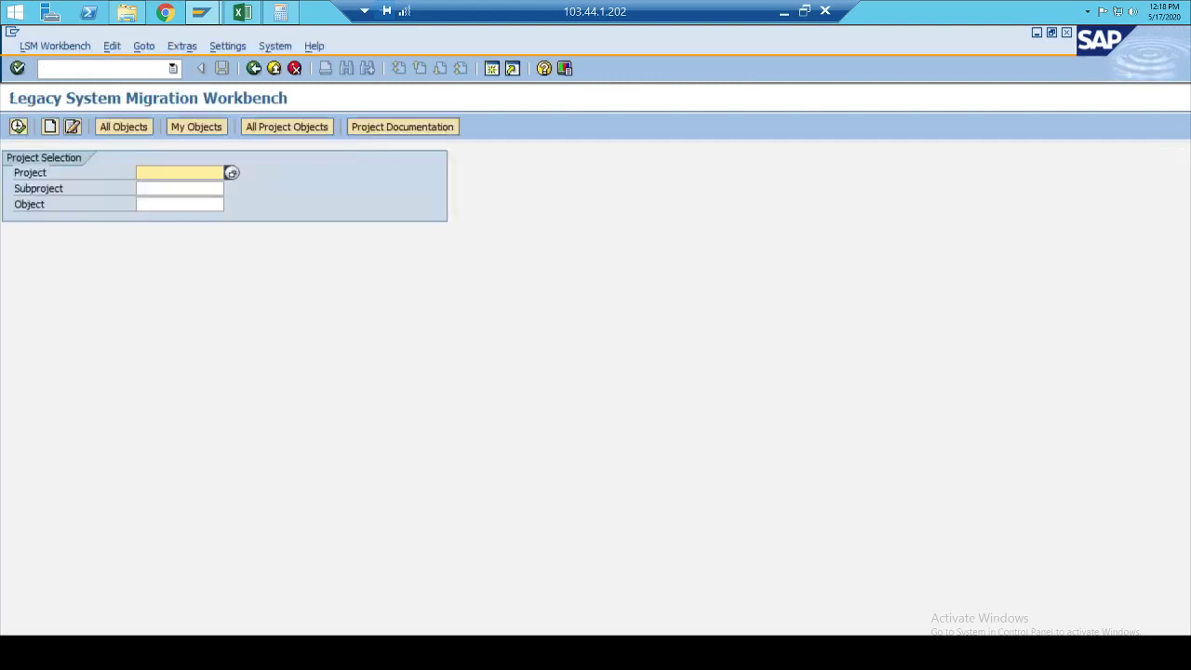
Step: Exit the Legacy System Migration Workbench, launch the Migrate Your Data cockpit and maximize its browser window
{"action": "left_click", "coordinate": [40, 68]}
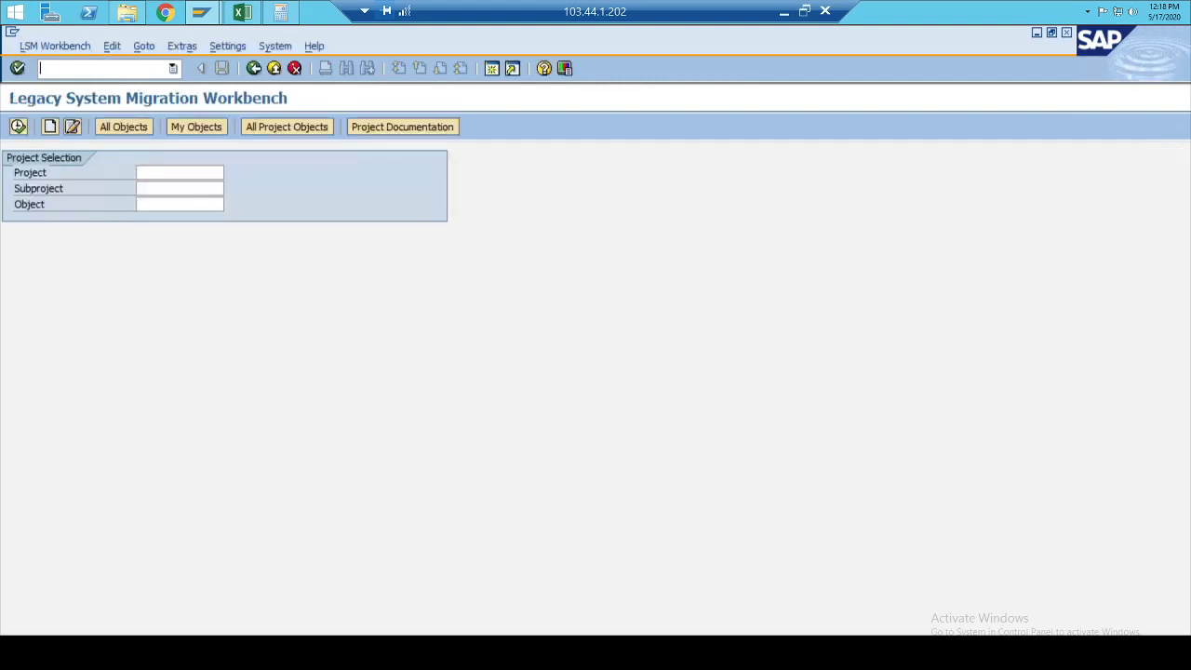
{"action": "type", "text": "/n"}
{"action": "key", "text": "Return"}
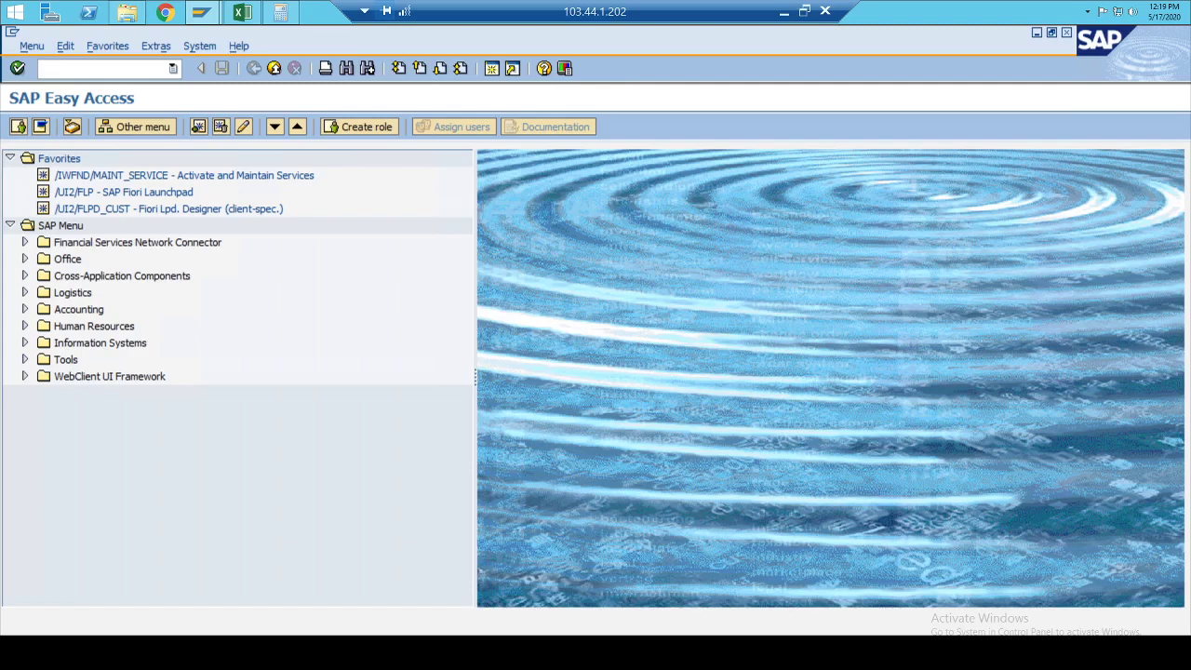
{"action": "type", "text": "se11"}
{"action": "key", "text": "Return"}
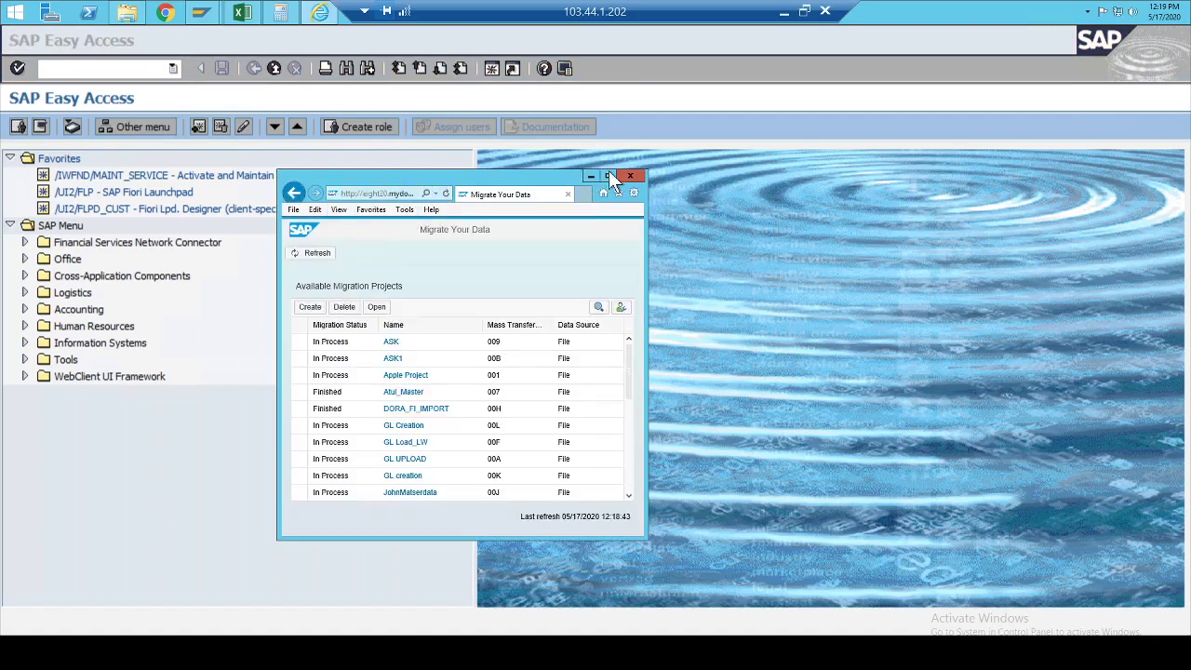
{"action": "left_click", "coordinate": [610, 176]}
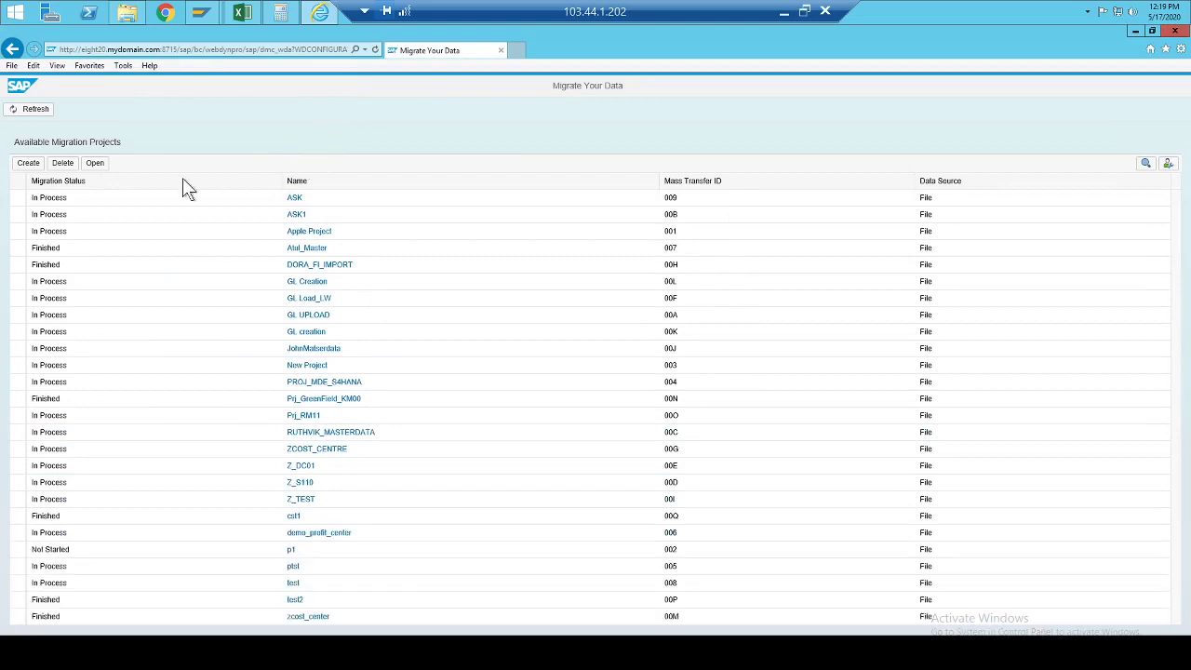
Step: Create a migration project named "Cost Center Upload" that transfers data from file
{"action": "left_click", "coordinate": [34, 164]}
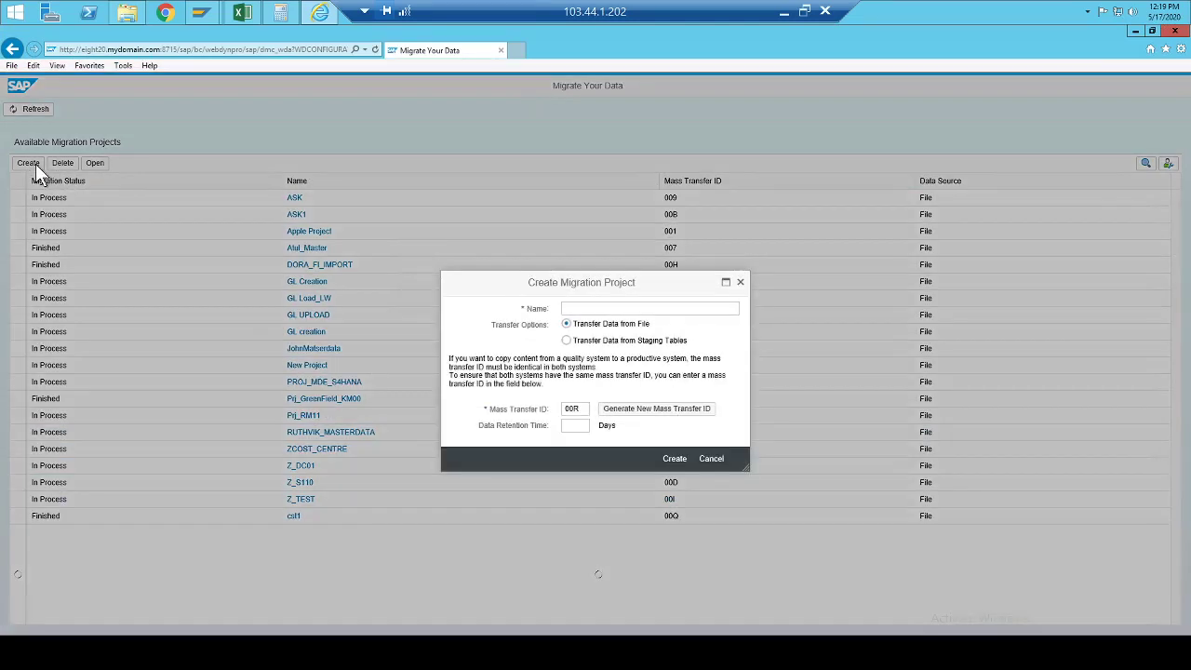
{"action": "left_click", "coordinate": [647, 308]}
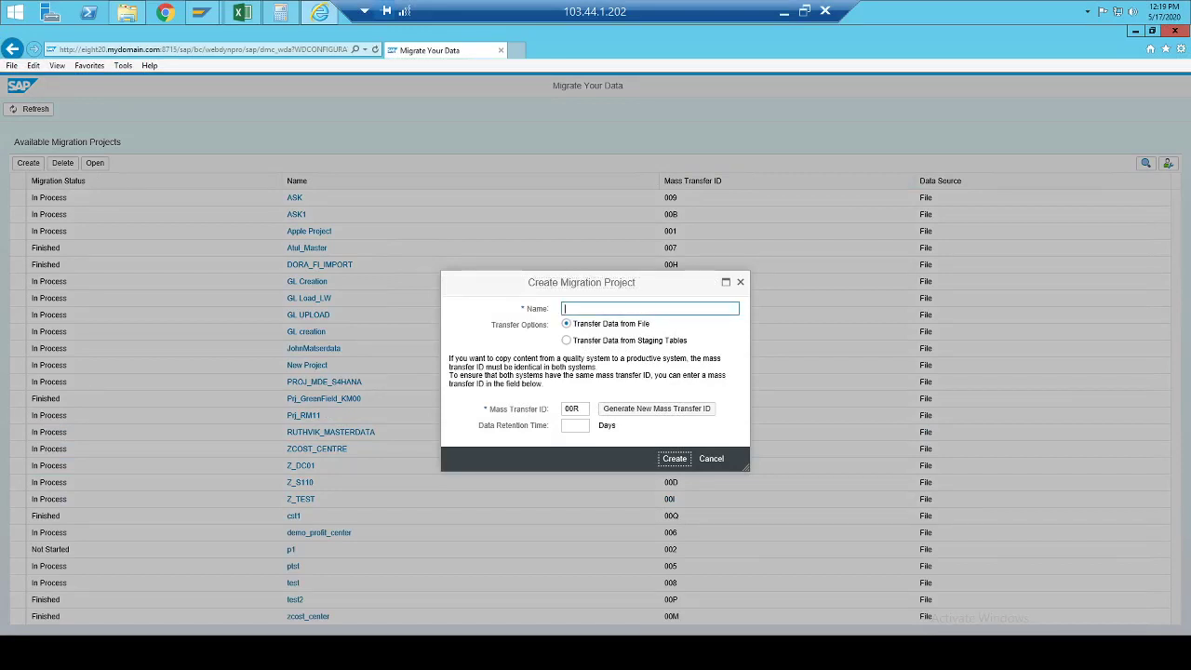
{"action": "type", "text": "Cost Center Upload"}
{"action": "left_click", "coordinate": [685, 462]}
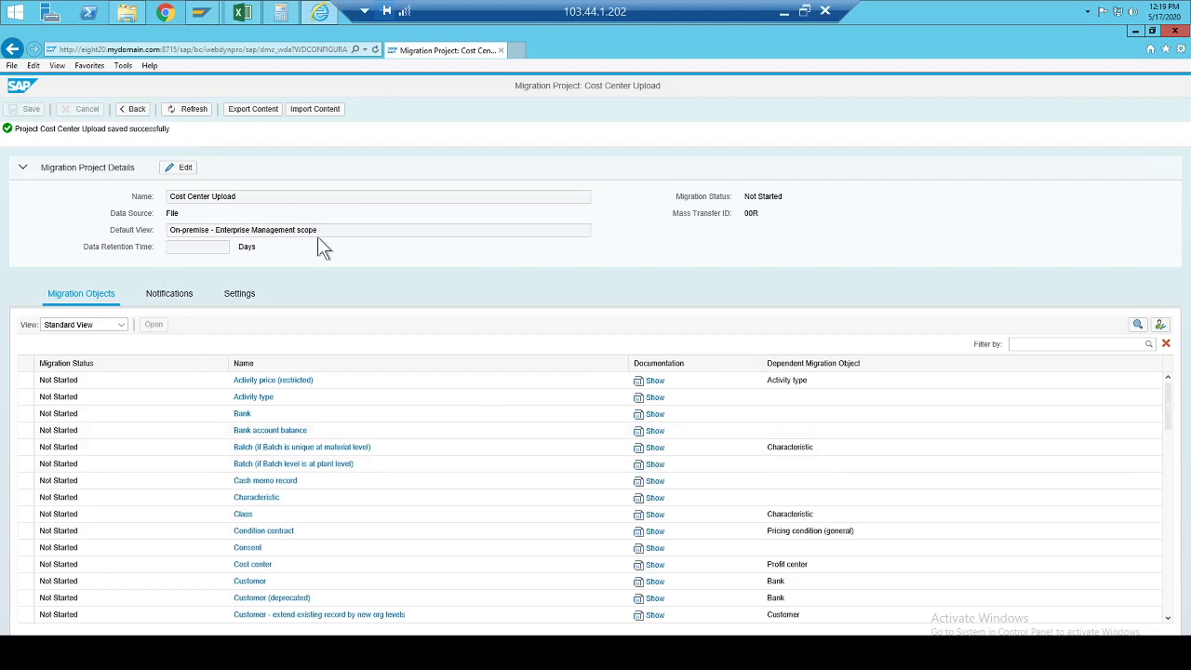
Step: Filter the migration objects by "cost center" and open the Cost center object, accepting its copy into the project
{"action": "left_click", "coordinate": [1017, 344]}
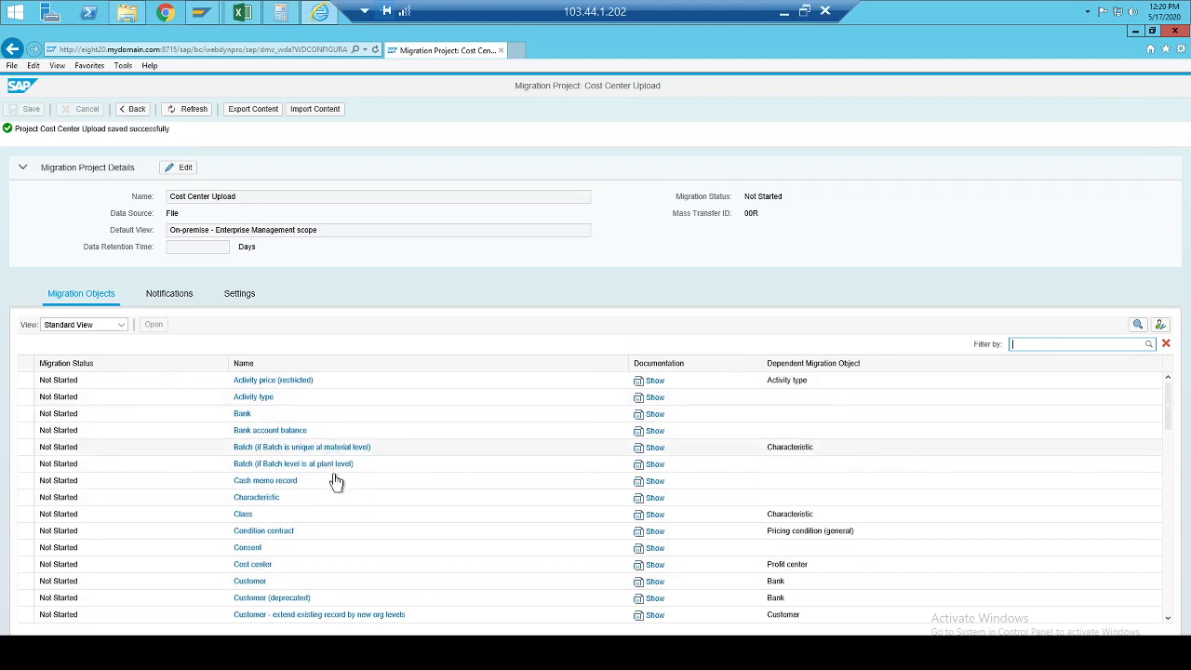
{"action": "scroll", "coordinate": [335, 478], "scroll_direction": "down", "scroll_amount": 5}
{"action": "scroll", "coordinate": [351, 478], "scroll_direction": "up", "scroll_amount": 5}
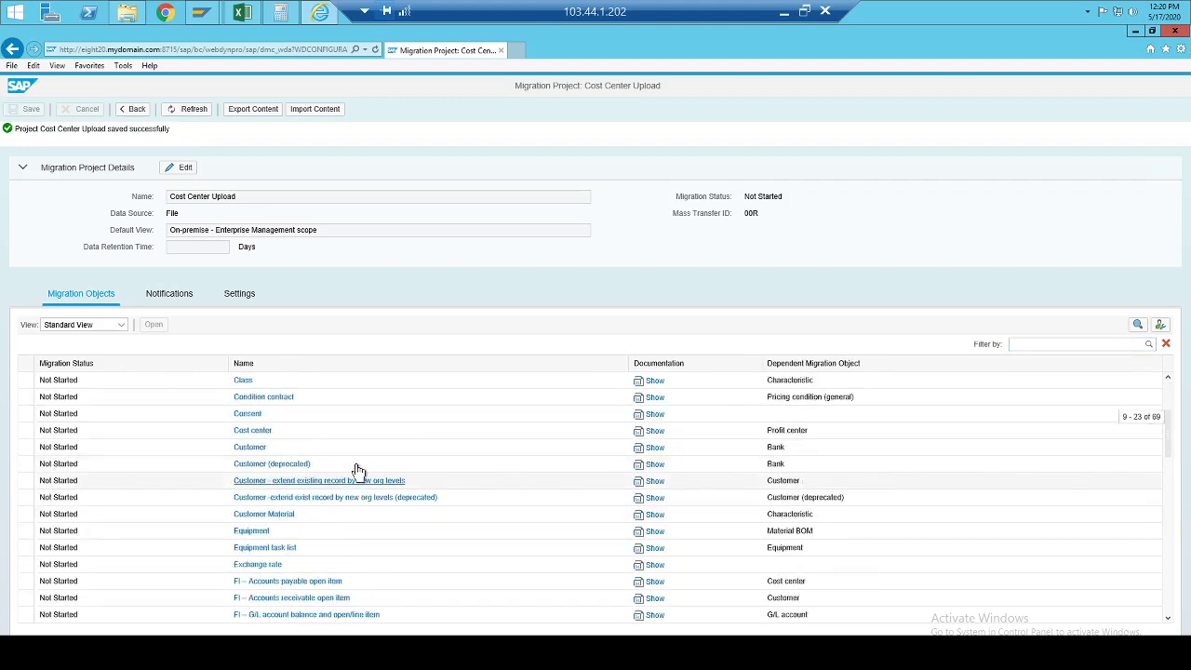
{"action": "left_click", "coordinate": [1070, 345]}
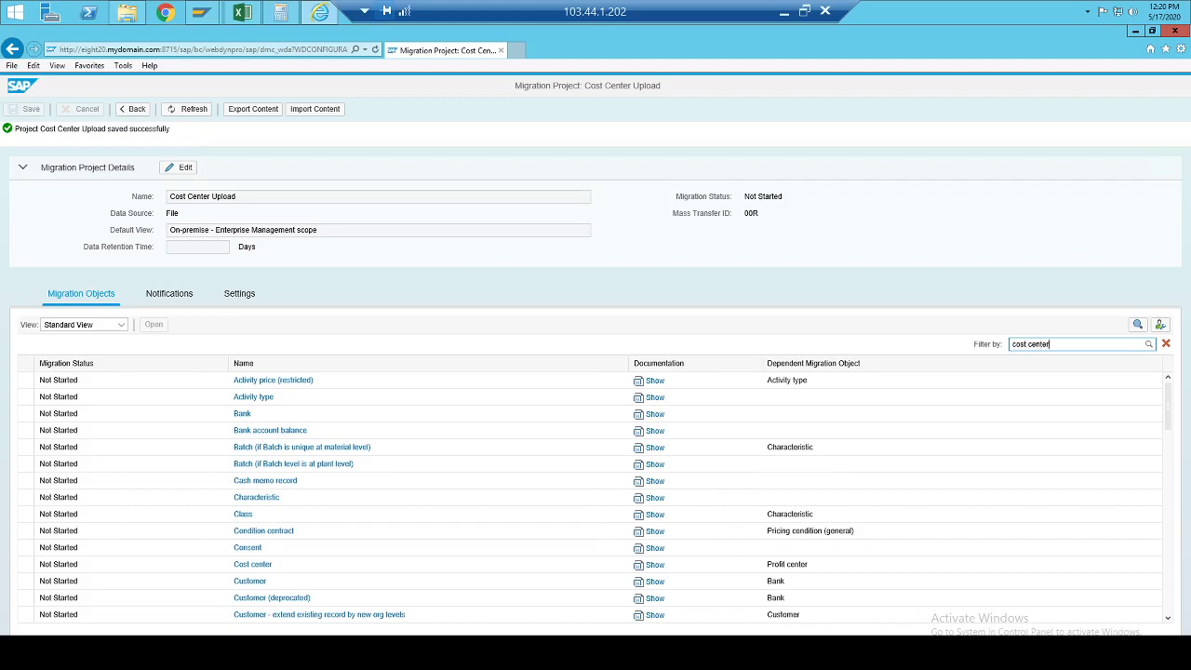
{"action": "type", "text": "cost center"}
{"action": "key", "text": "Return"}
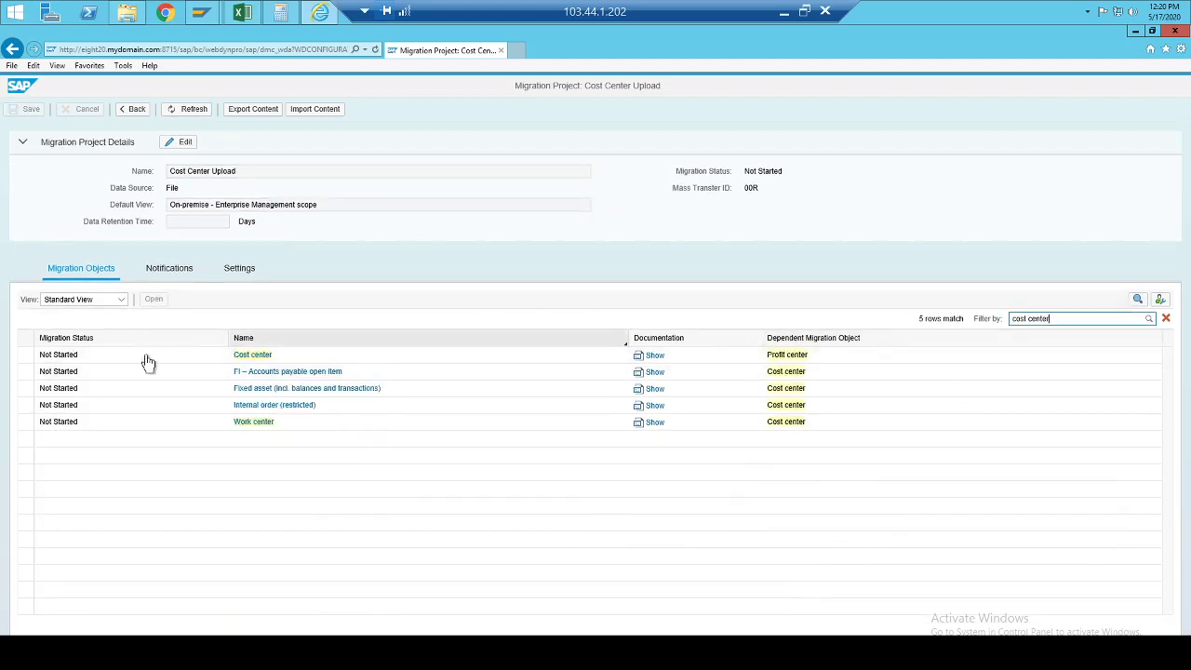
{"action": "left_click", "coordinate": [267, 354]}
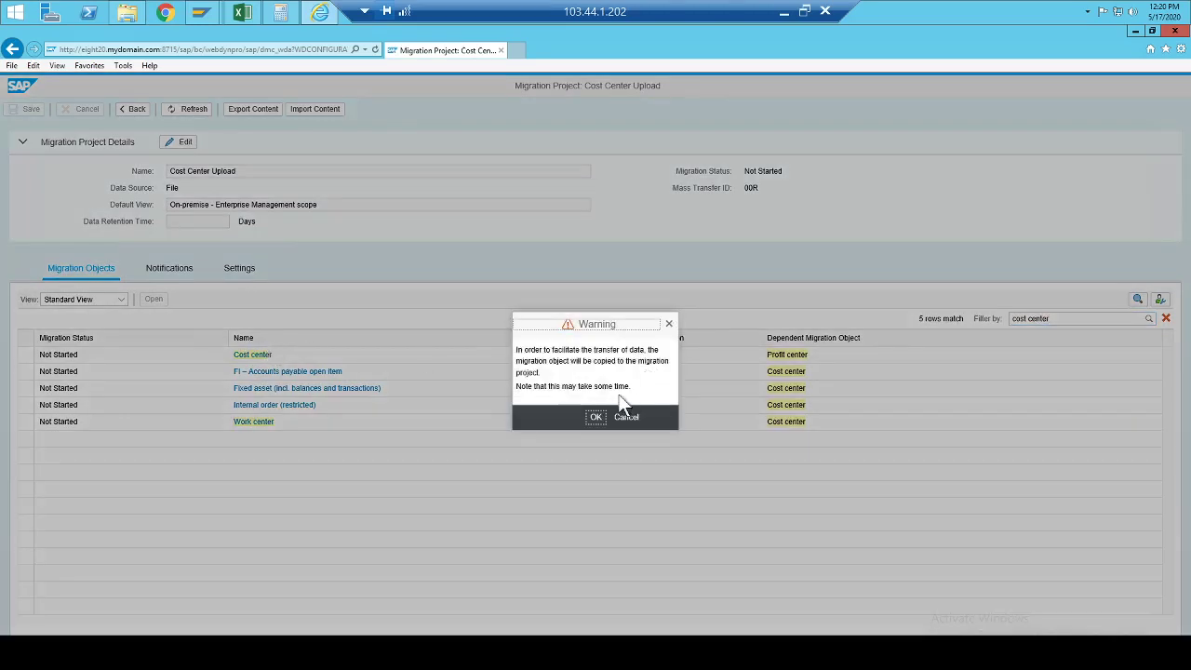
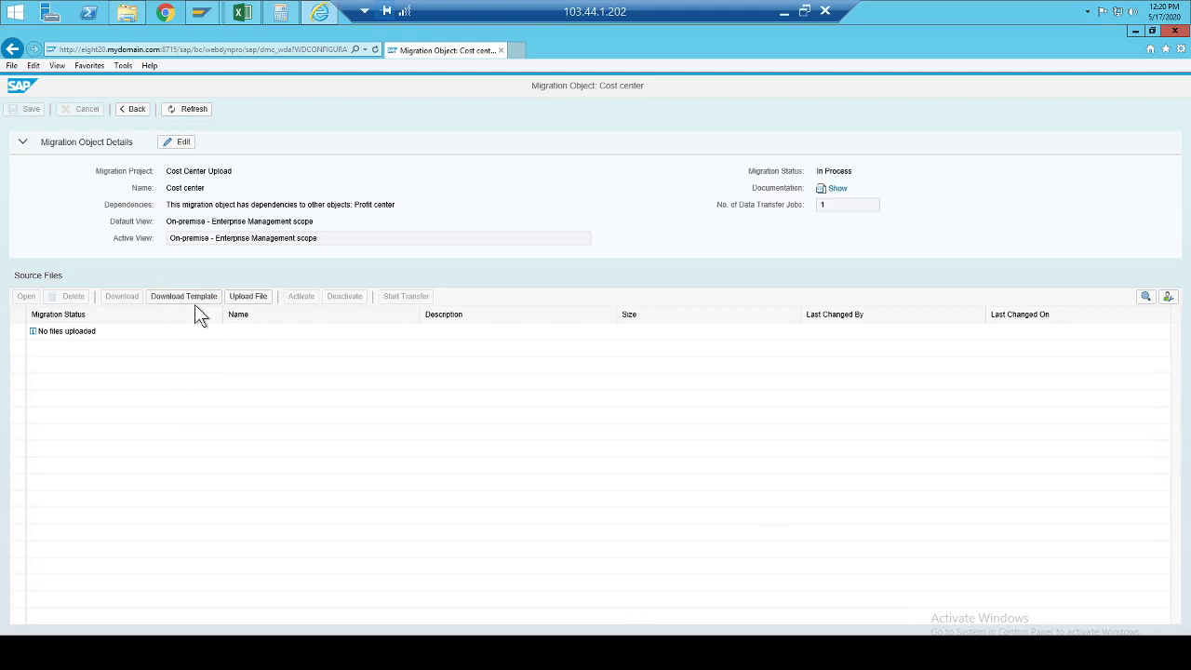
Step: Download the template for the Cost center migration object and close the Notepad window that shows it
{"action": "left_click", "coordinate": [195, 300]}
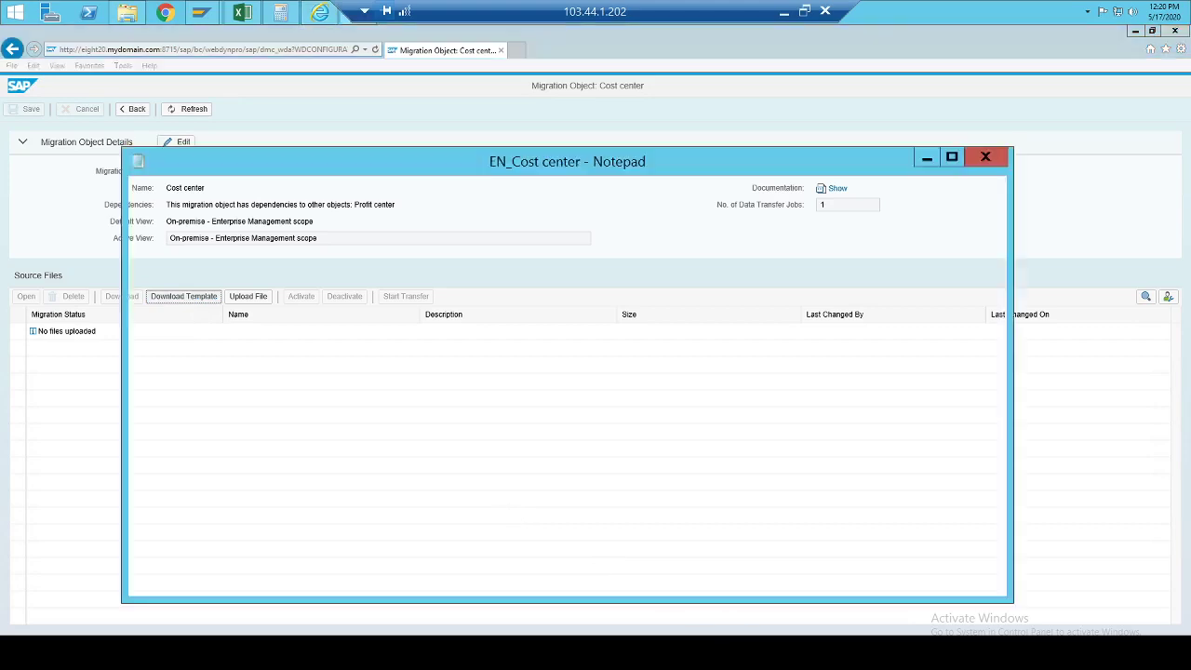
{"action": "left_click", "coordinate": [986, 158]}
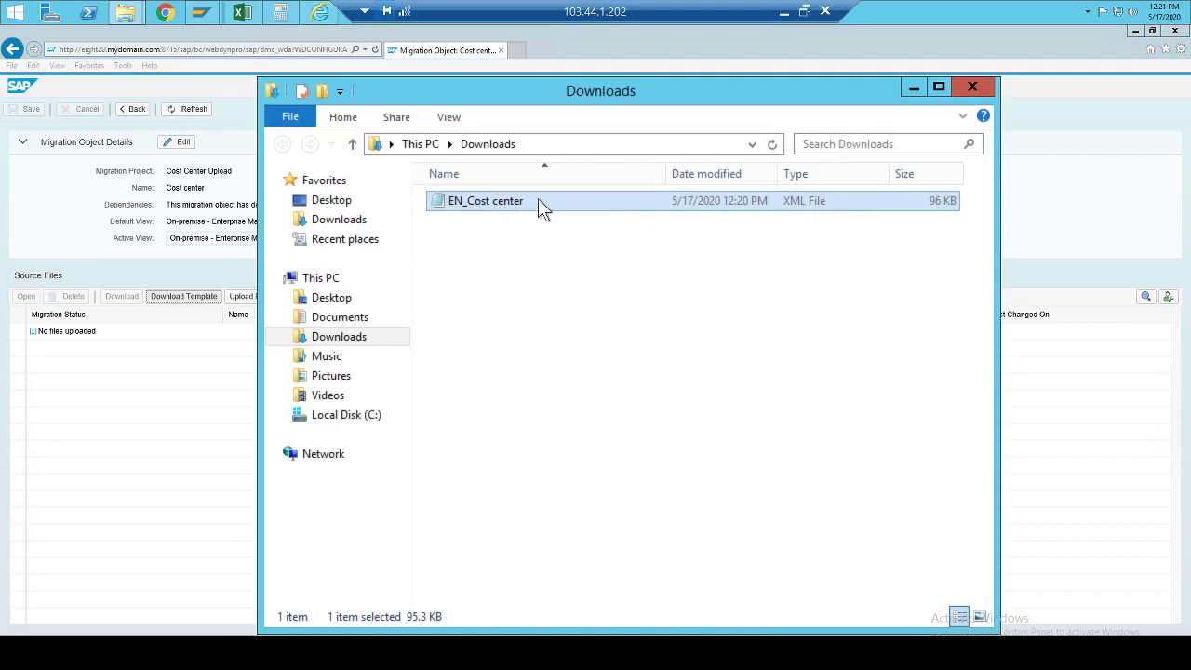
Step: Launch Excel 2013 and bring its blank workbook to the front
{"action": "key", "text": "super"}
{"action": "type", "text": "excel 2013"}
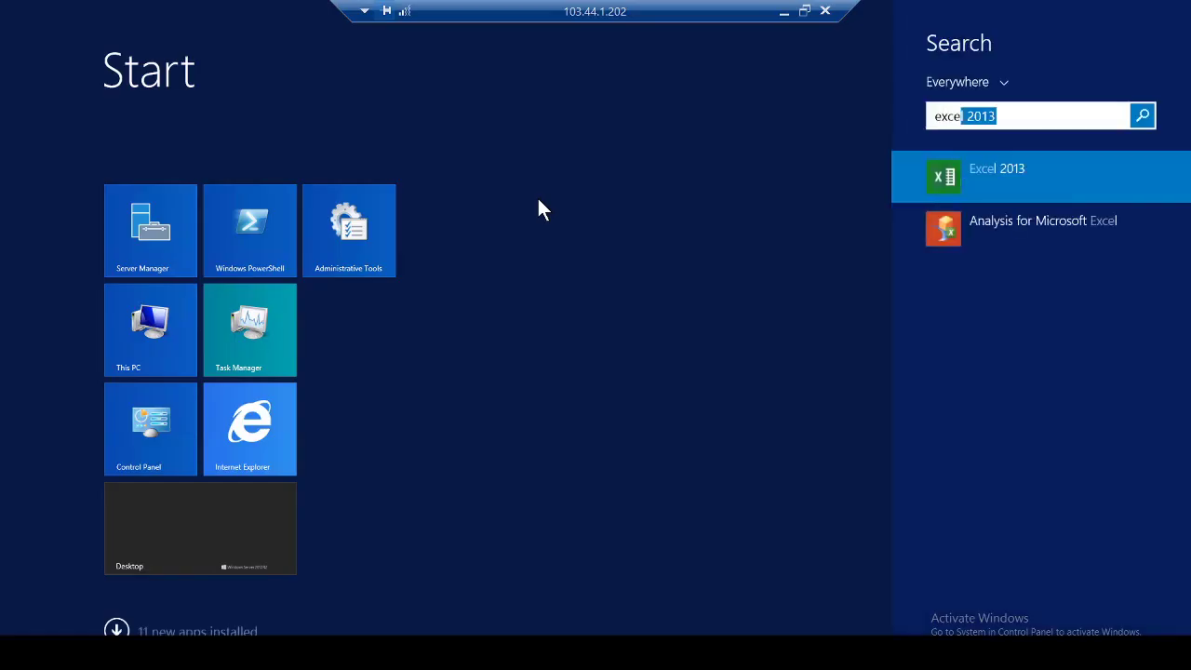
{"action": "left_click", "coordinate": [1002, 168]}
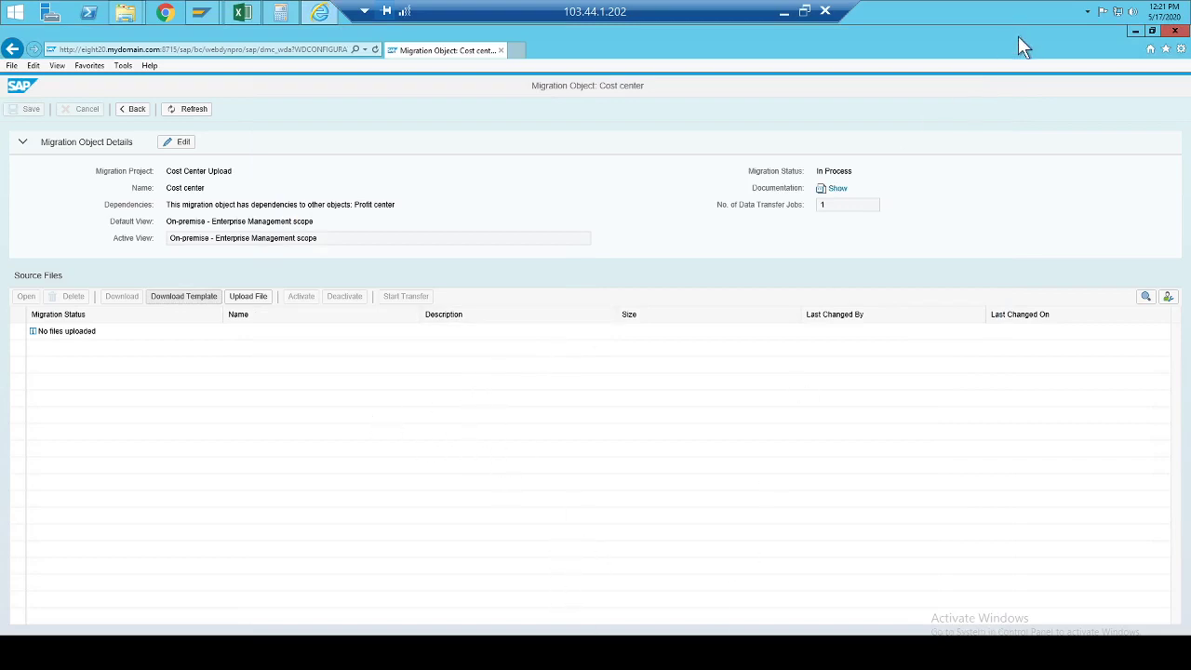
{"action": "left_click", "coordinate": [252, 16]}
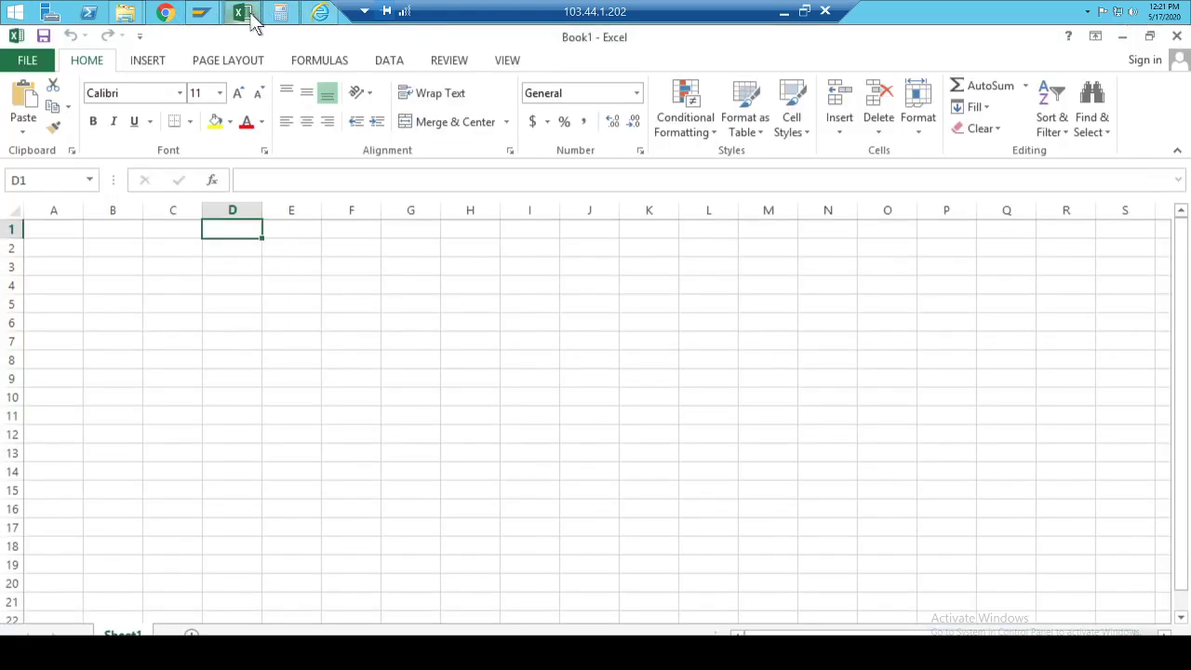
Step: Open the downloaded EN_Cost center XML file from the Downloads folder in Excel
{"action": "left_click", "coordinate": [181, 299]}
{"action": "key", "text": "alt+Tab"}
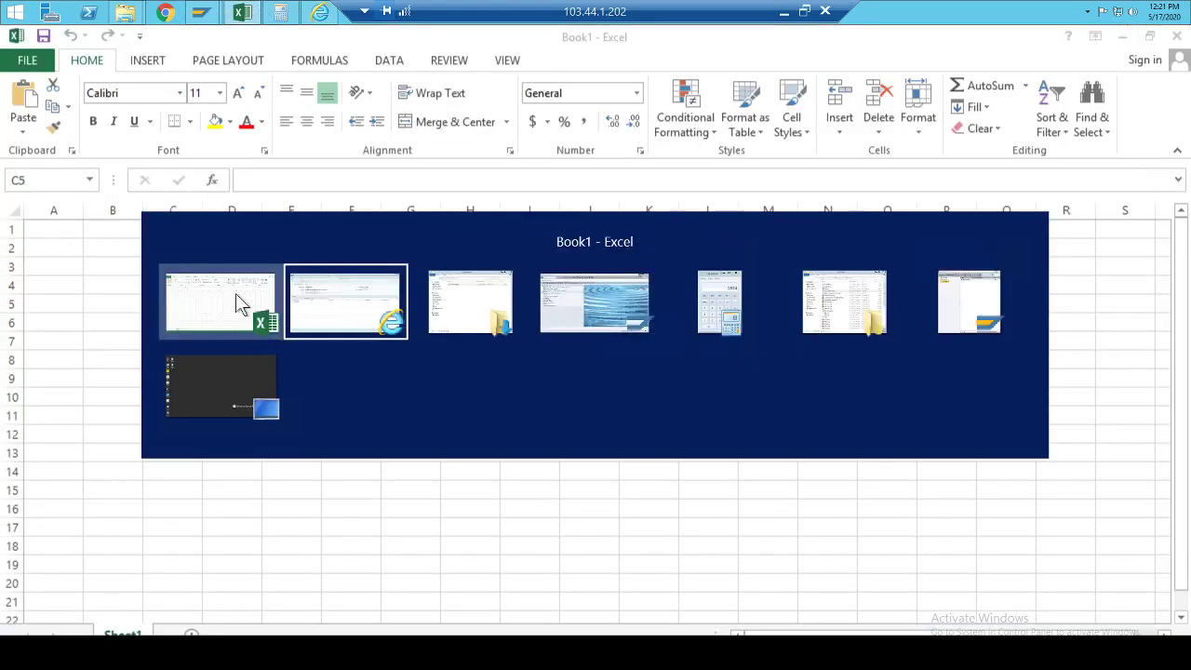
{"action": "key", "text": "alt+Tab"}
{"action": "left_click", "coordinate": [457, 327]}
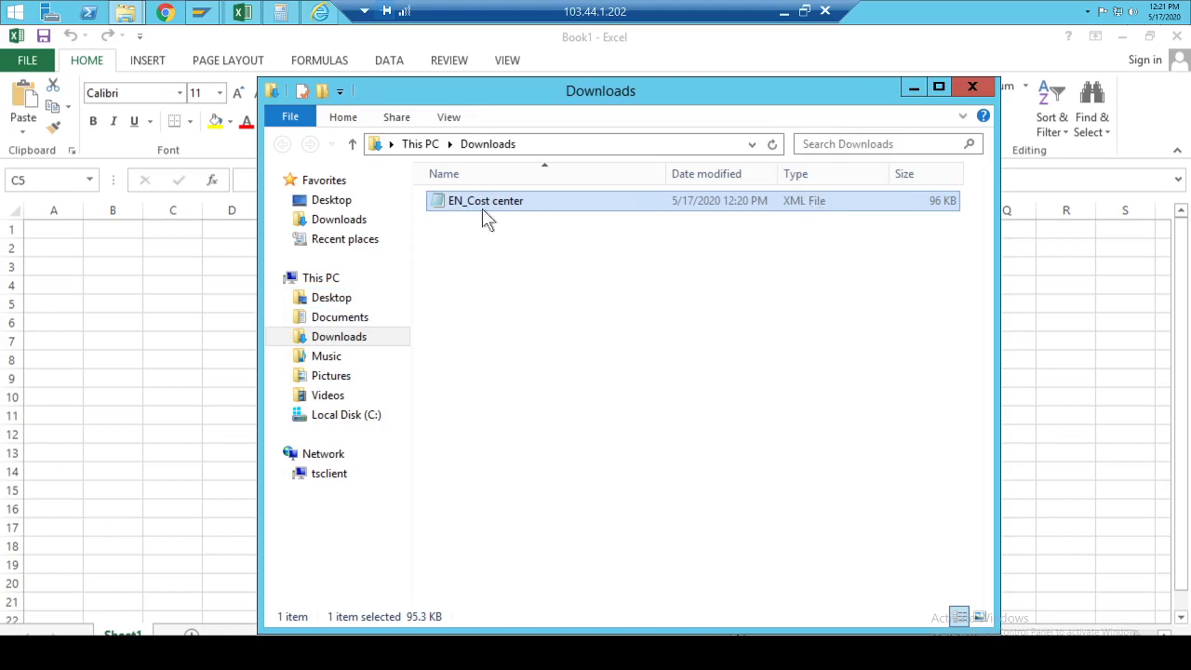
{"action": "left_click_drag", "start_coordinate": [476, 207], "coordinate": [57, 229]}
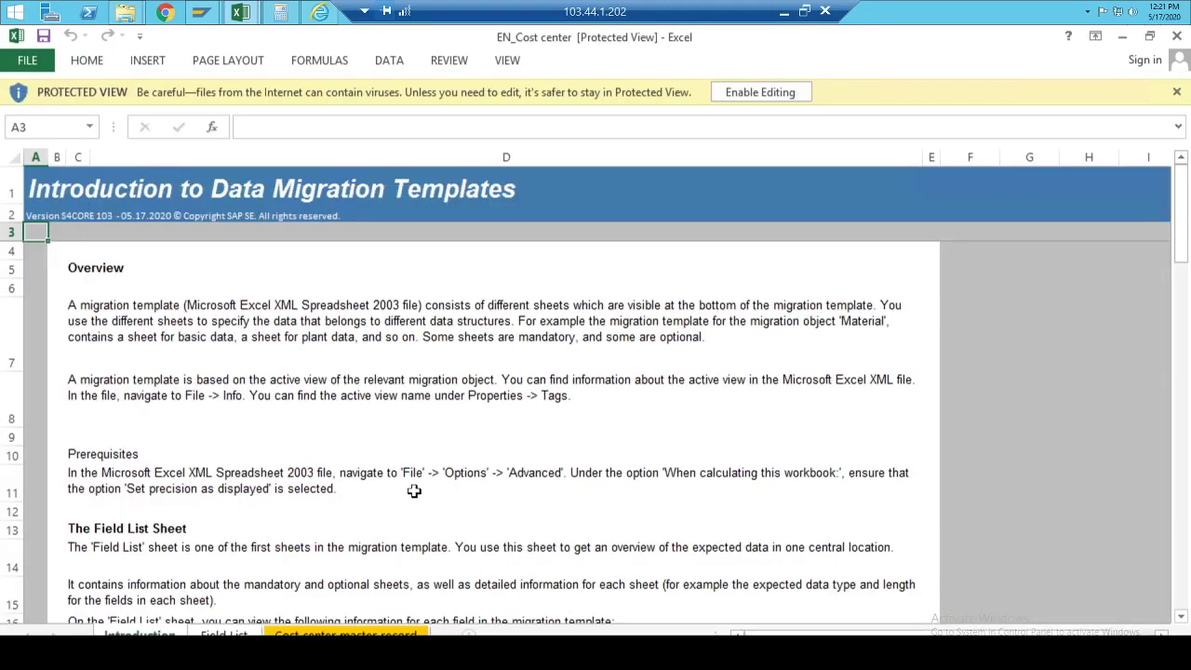
Step: Switch to the Cost center master record sheet and enable editing of the protected workbook
{"action": "left_click", "coordinate": [346, 633]}
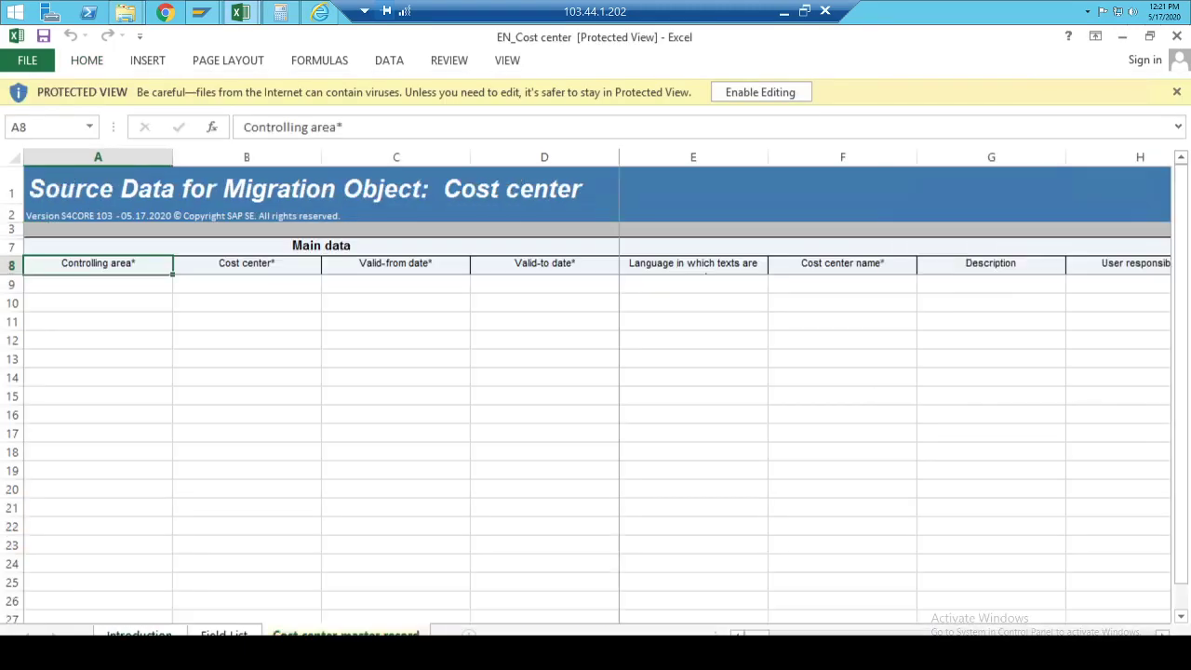
{"action": "left_click", "coordinate": [749, 90]}
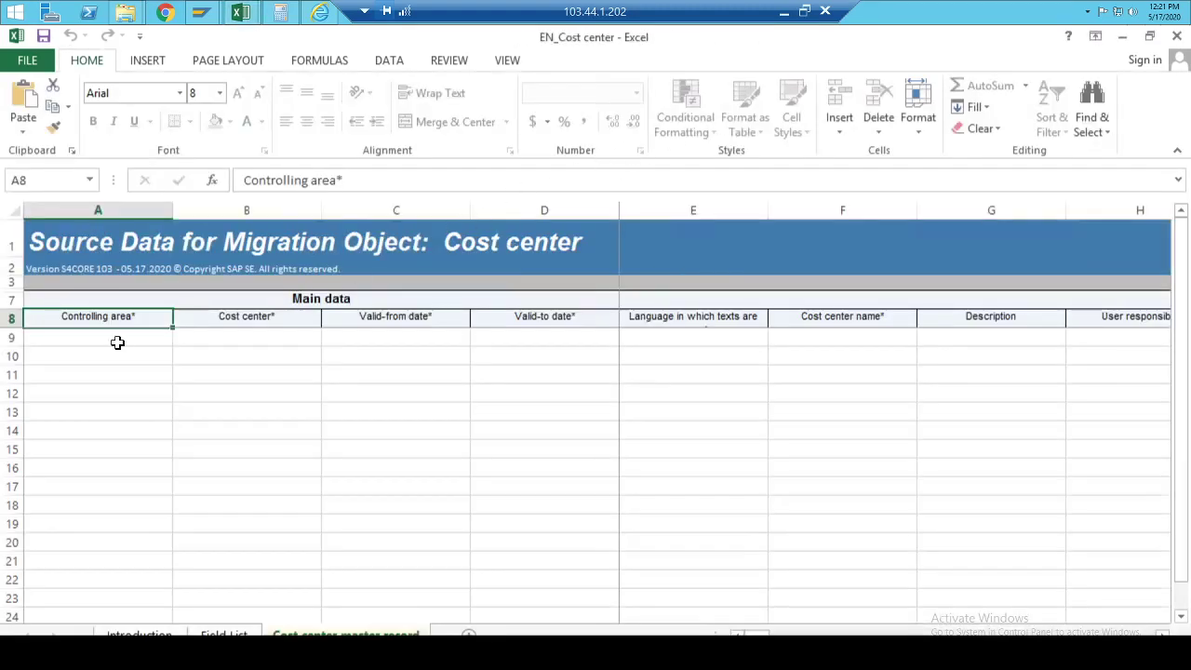
Step: In row 9, enter AHM1 as the controlling area and 3005 as the cost center
{"action": "left_click", "coordinate": [118, 343]}
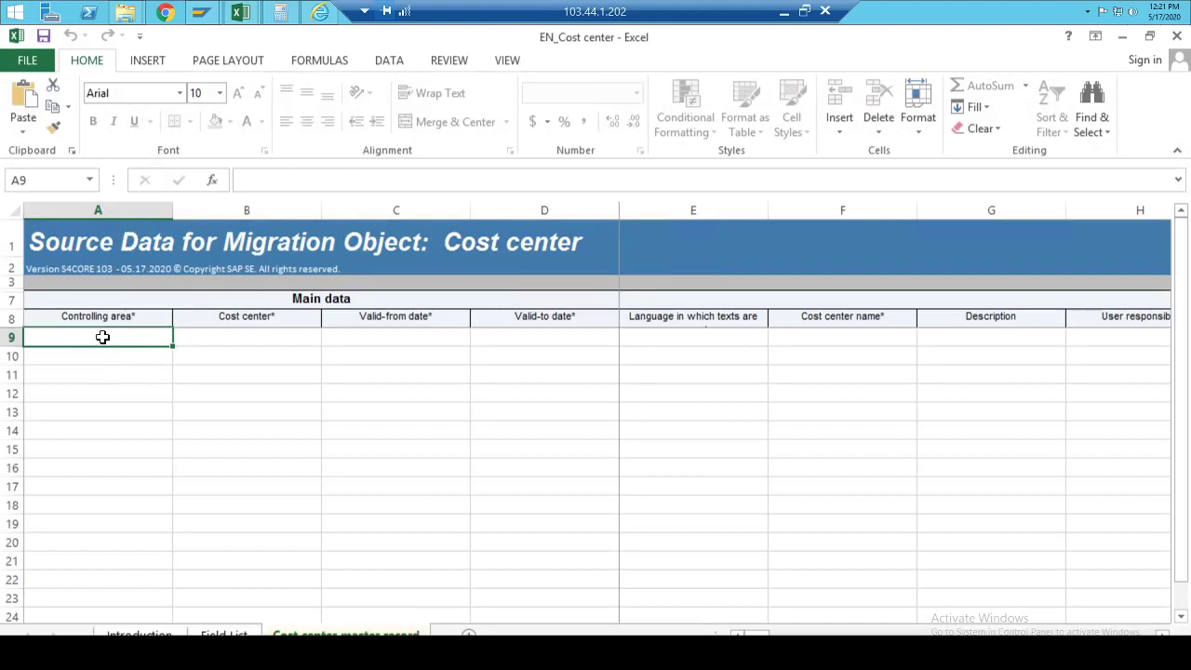
{"action": "type", "text": "AHM1"}
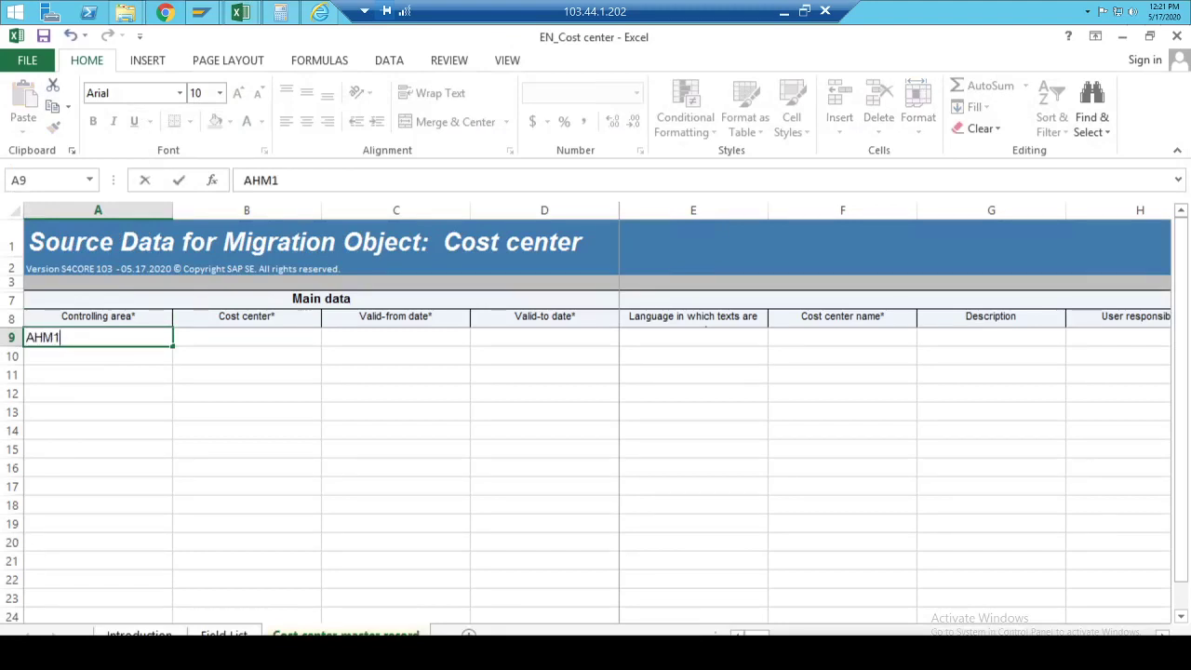
{"action": "key", "text": "Tab"}
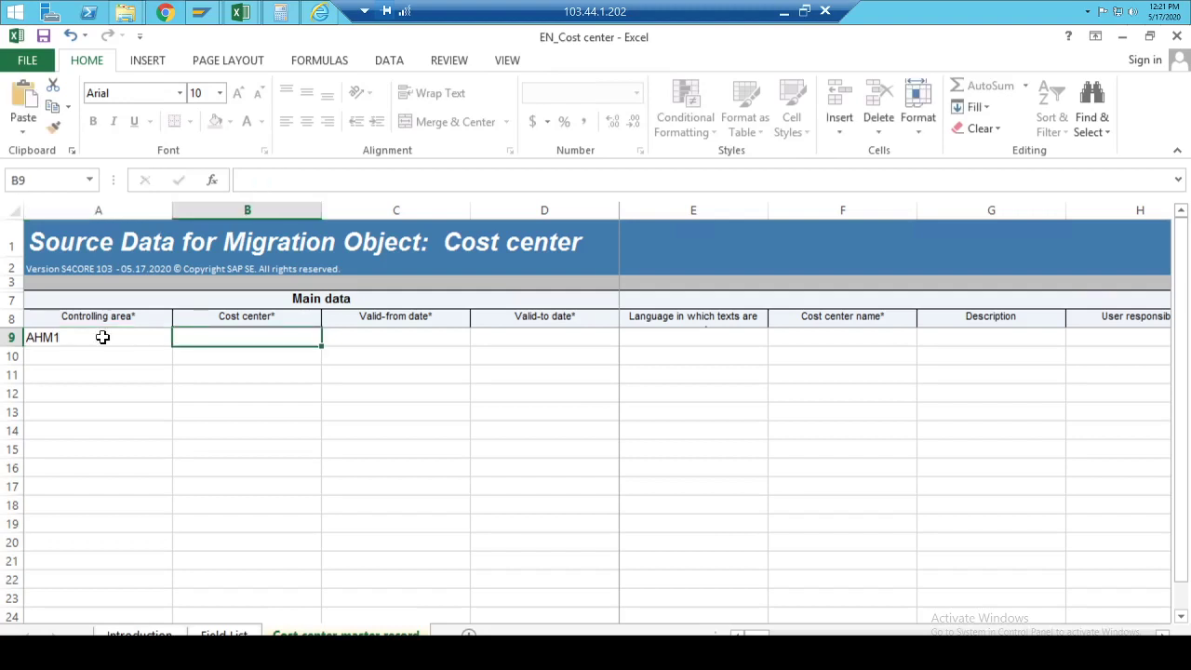
{"action": "type", "text": "AHM1"}
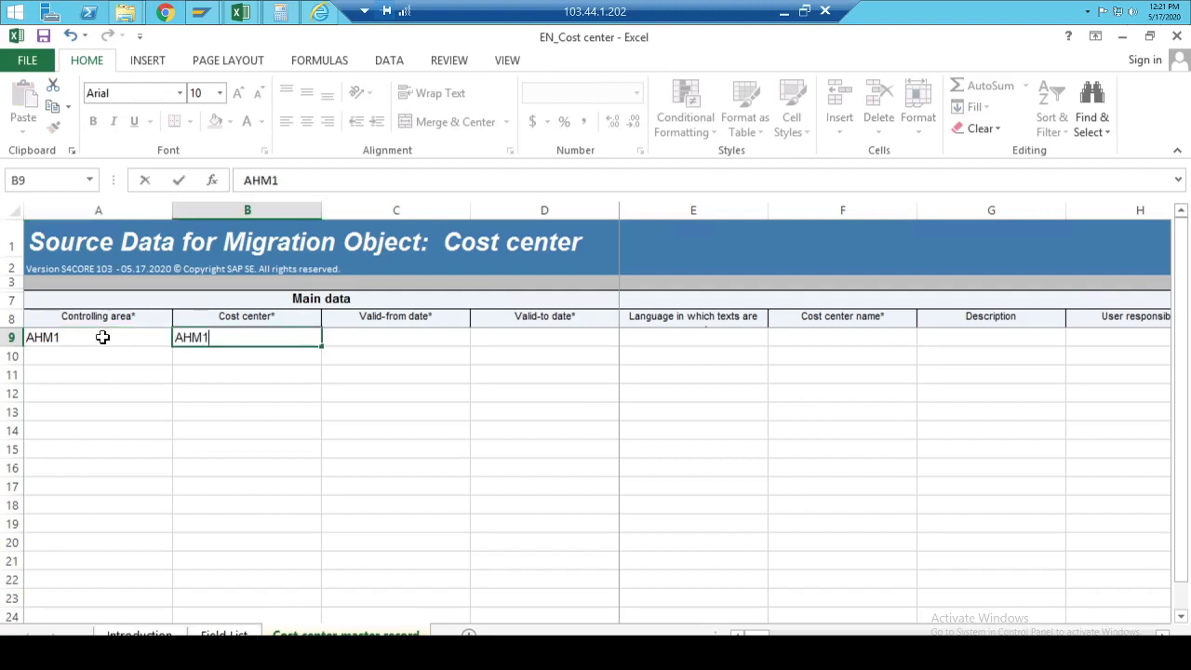
{"action": "left_click", "coordinate": [103, 337]}
{"action": "key", "text": "Right"}
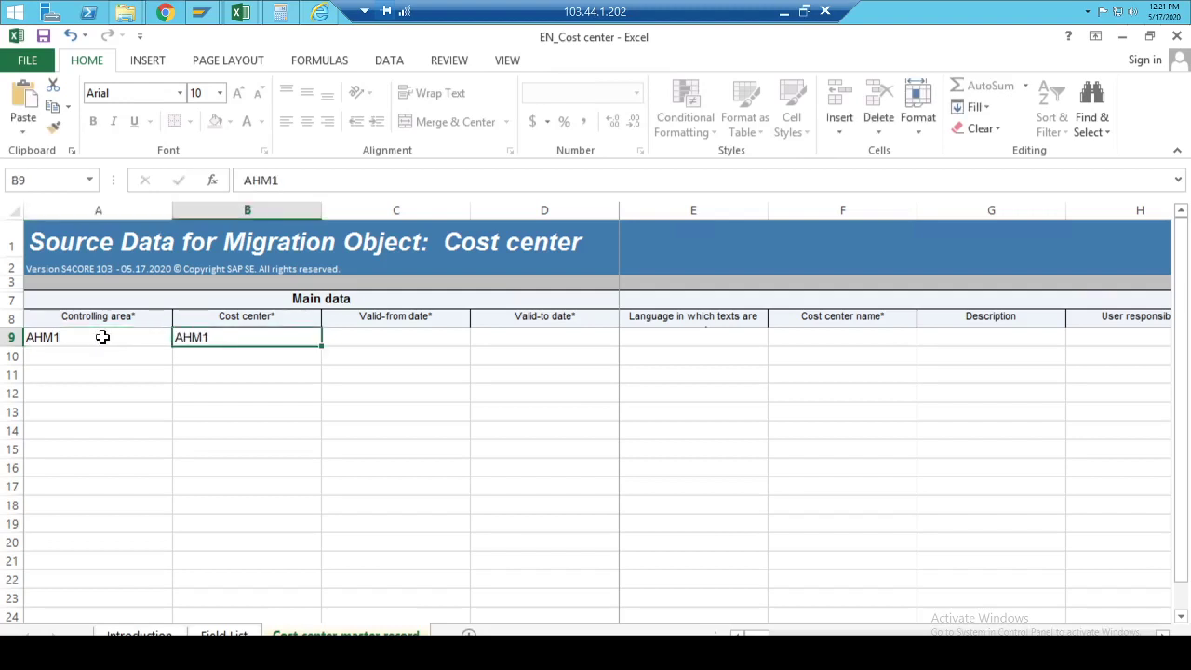
{"action": "type", "text": "3005"}
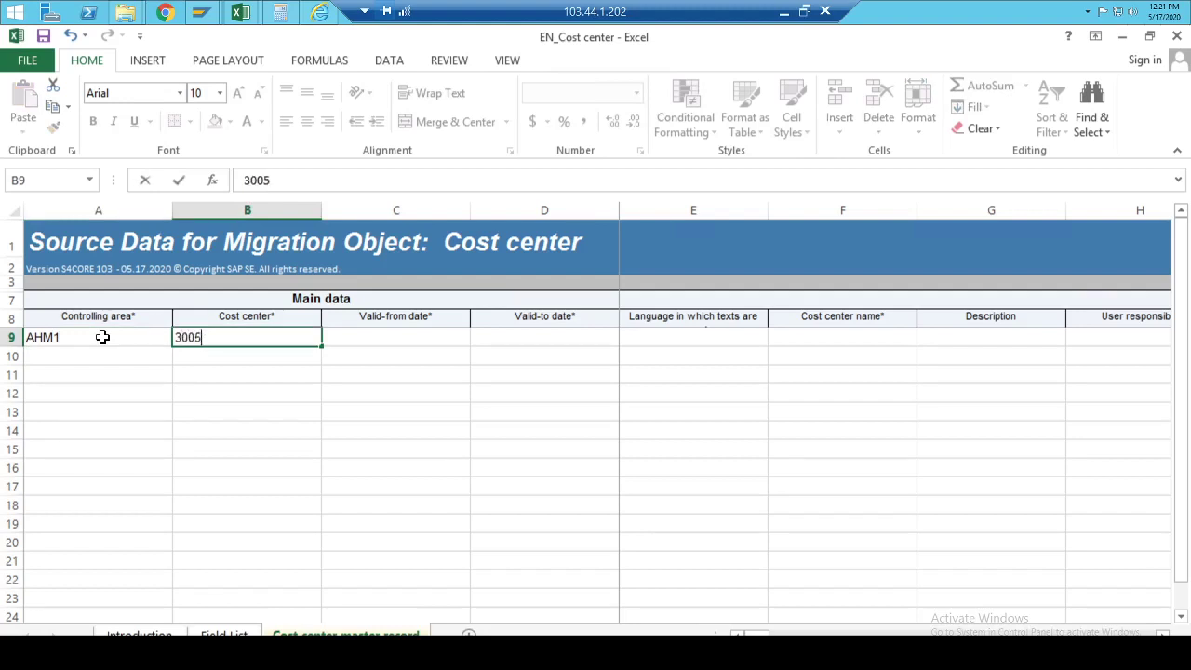
{"action": "key", "text": "Tab"}
Step: Set the validity of cost center 3005 from 01.01.1950 to 31.12.9999
{"action": "type", "text": "01/01"}
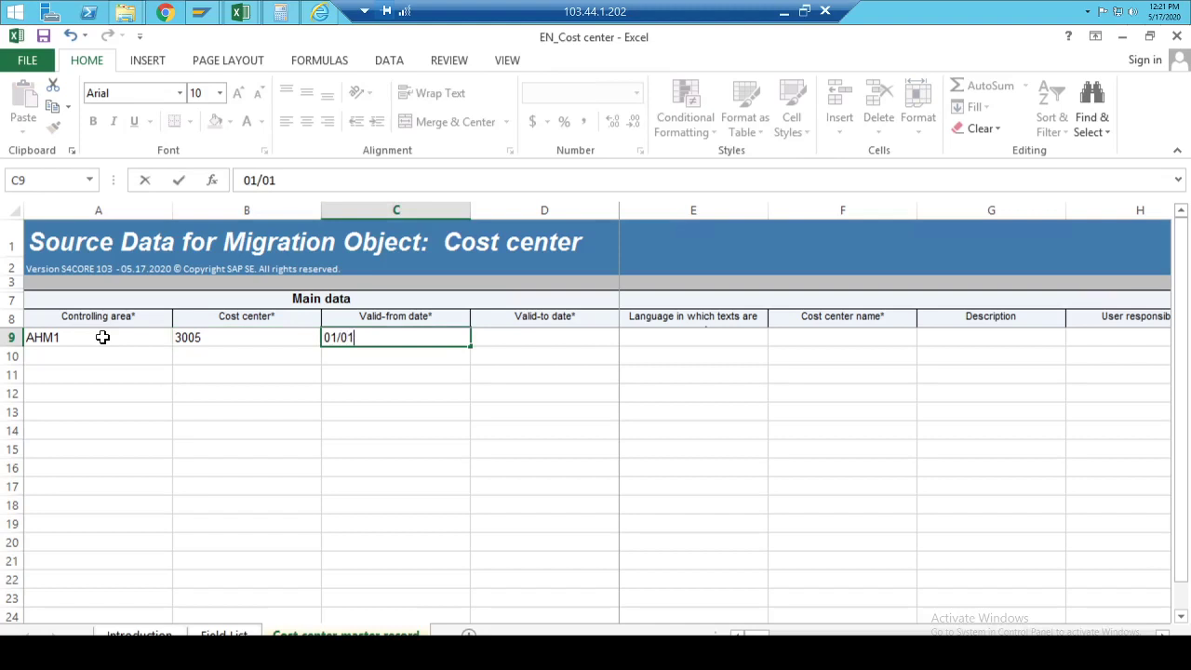
{"action": "type", "text": "/1950"}
{"action": "key", "text": "Tab"}
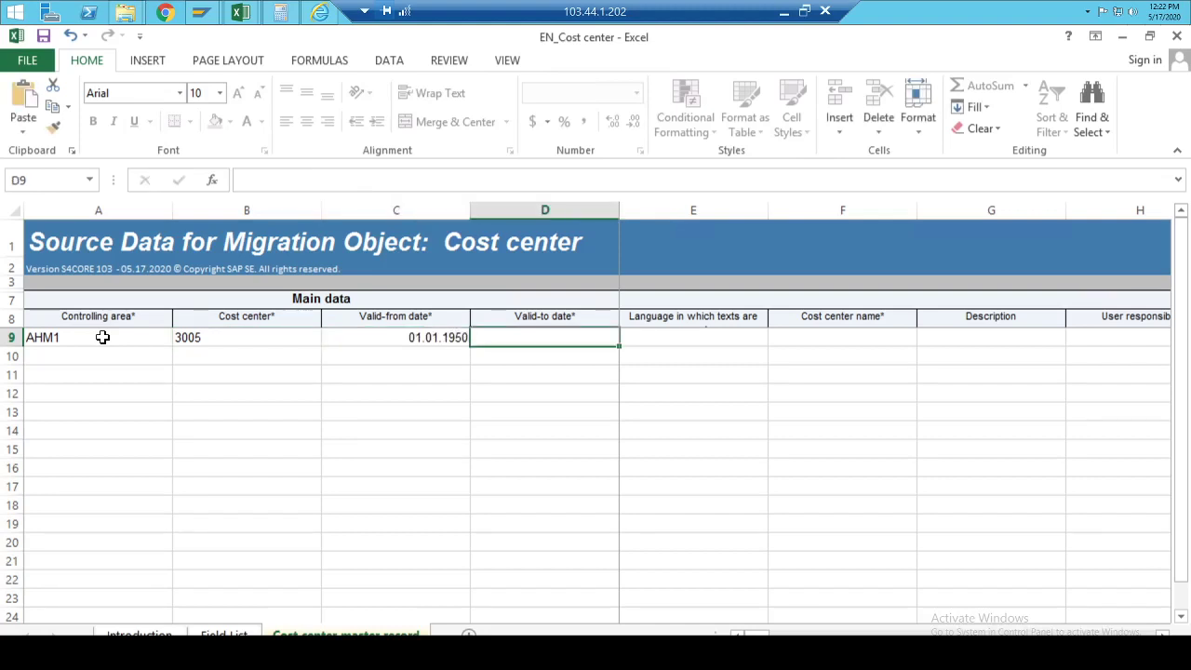
{"action": "type", "text": "12/31"}
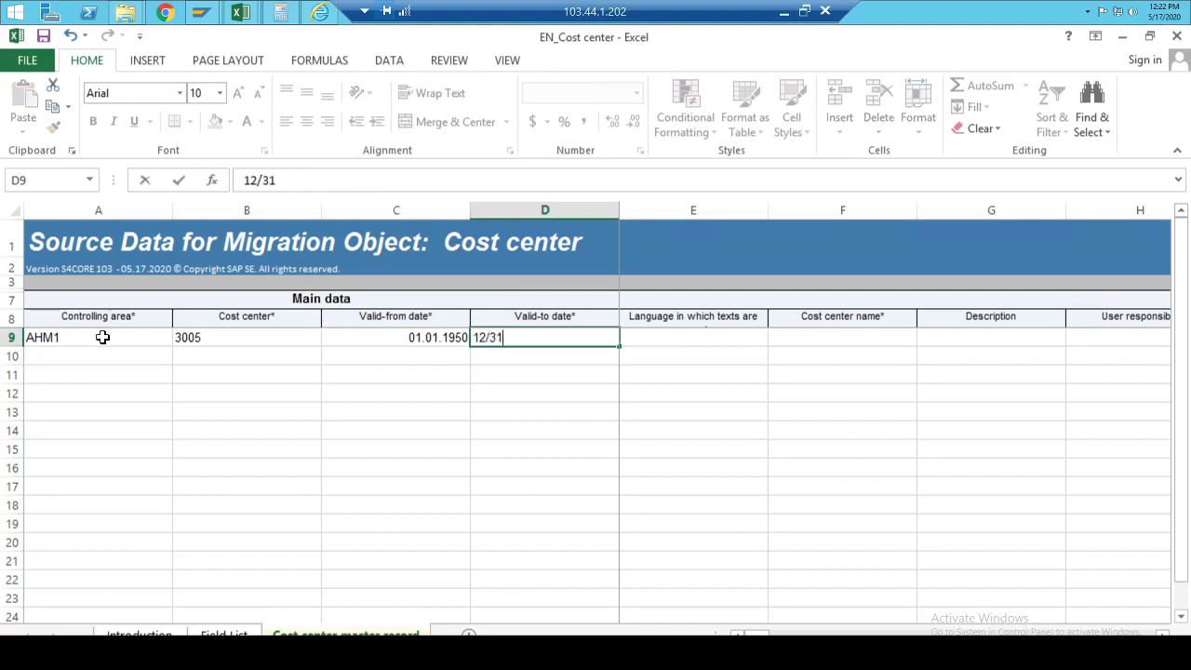
{"action": "type", "text": "/9999"}
{"action": "key", "text": "Tab"}
Step: Enter "Finance Dept" as the name of cost center 3005, leaving the language empty
{"action": "key", "text": "Tab"}
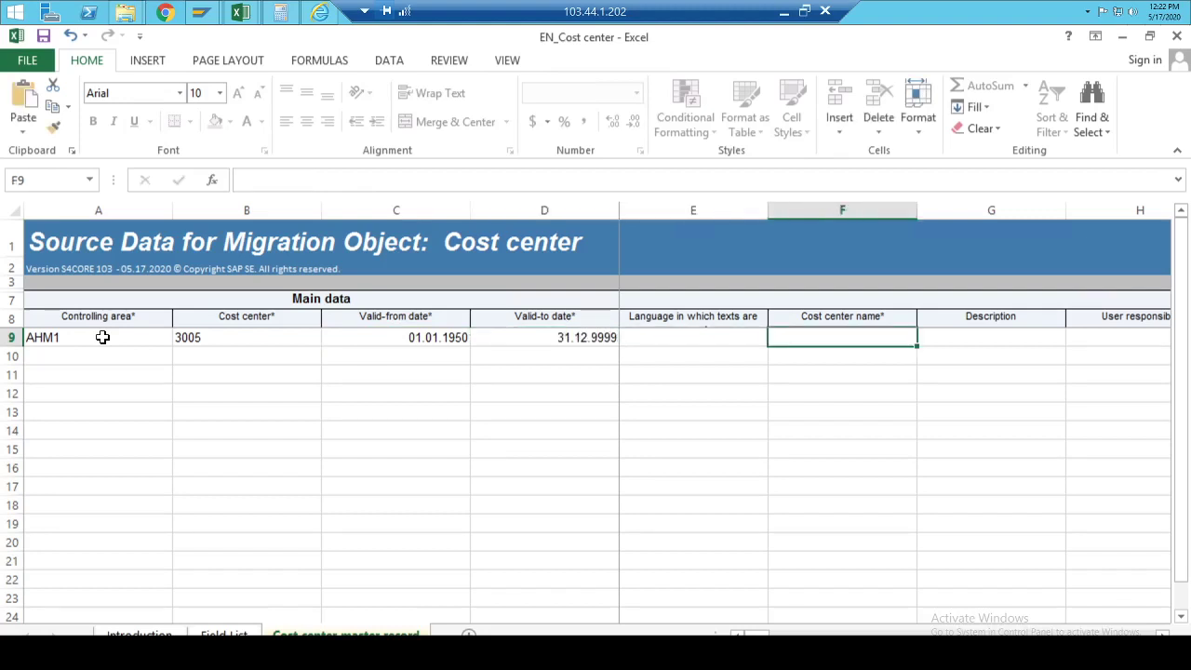
{"action": "type", "text": "Finance"}
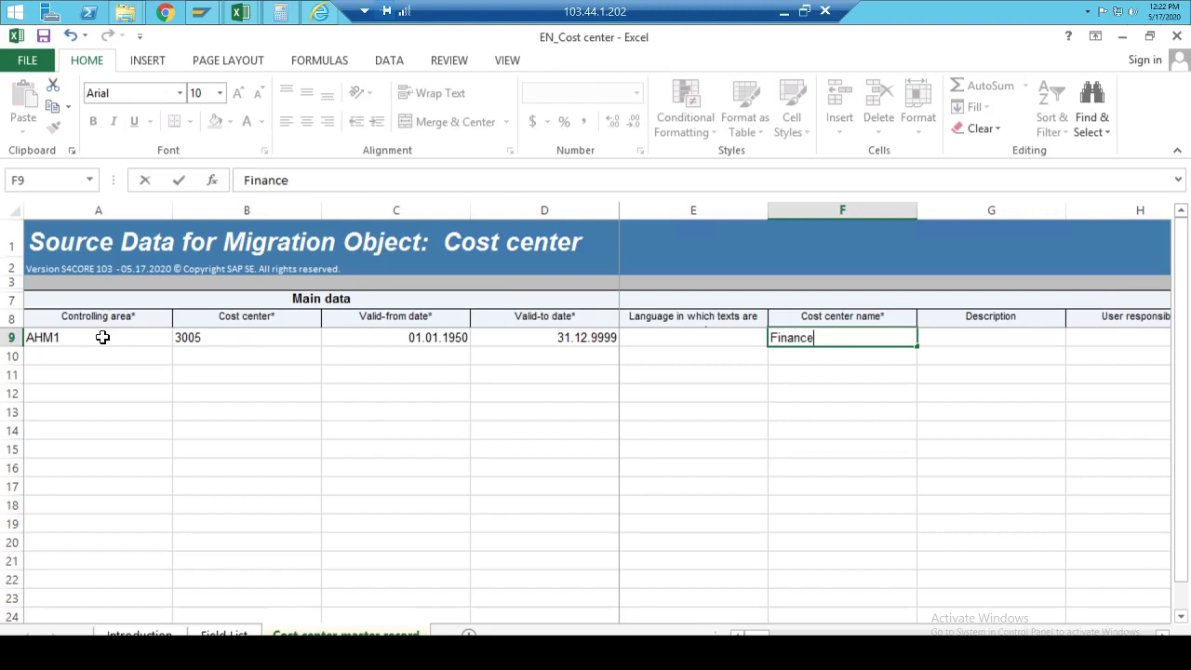
{"action": "type", "text": " Depre"}
{"action": "key", "text": "BackSpace"}
{"action": "key", "text": "BackSpace"}
{"action": "type", "text": "t"}
{"action": "key", "text": "Tab"}
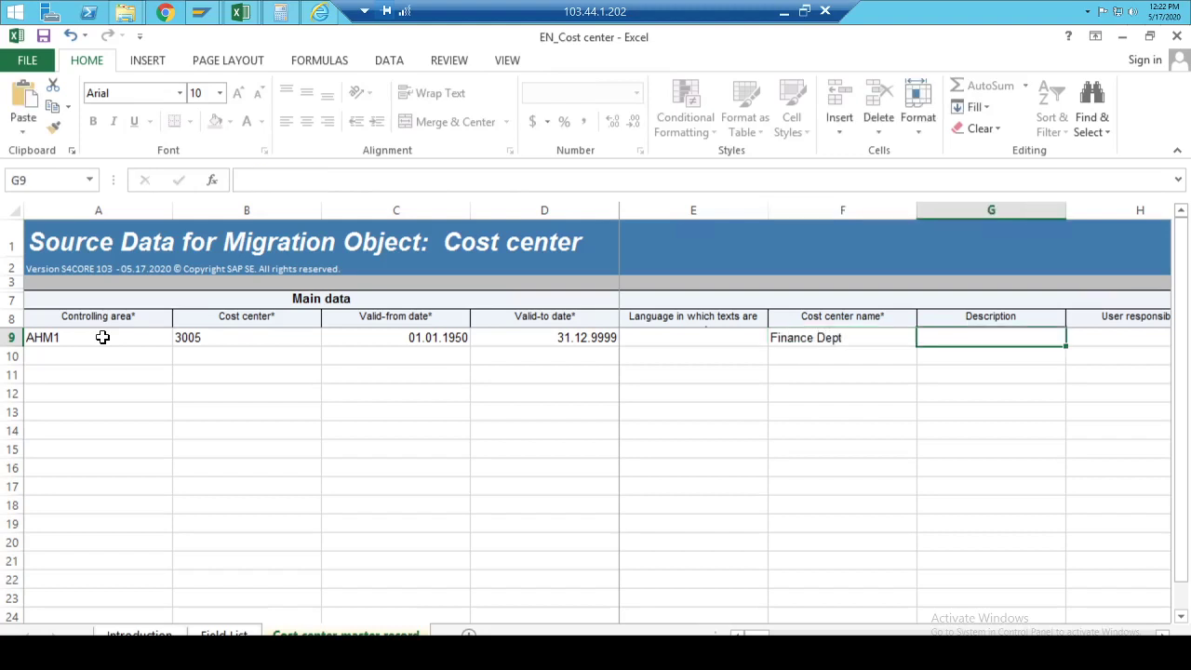
Step: Fill in the description of cost center 3005 with the person's first name
{"action": "key", "text": "Tab"}
{"action": "key", "text": "shift+Tab"}
{"action": "type", "text": "A"}
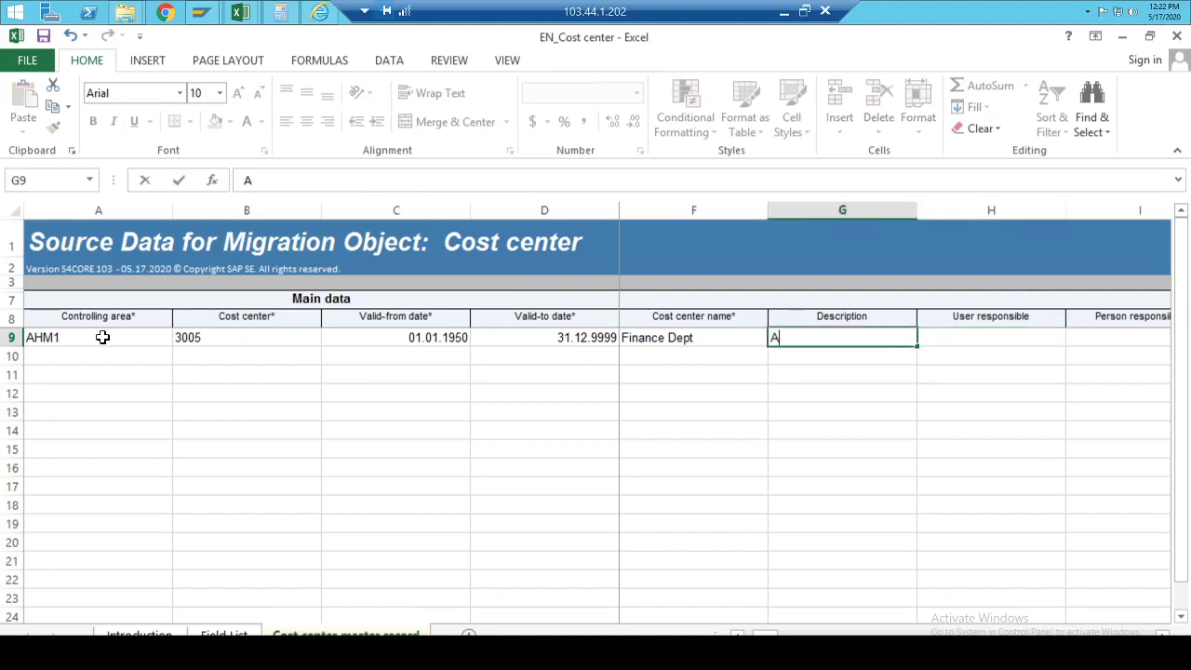
{"action": "type", "text": "hmed"}
{"action": "key", "text": "Tab"}
Step: Enter the name of the person responsible for cost center 3005, leaving the user responsible empty
{"action": "key", "text": "Tab"}
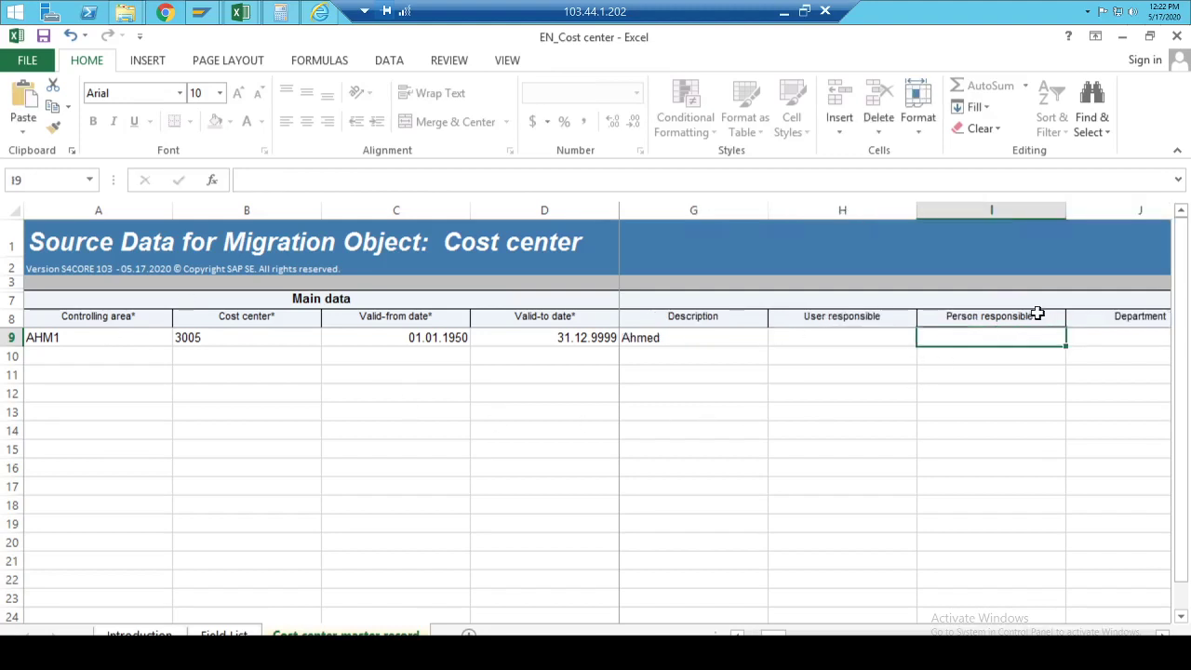
{"action": "type", "text": "AHM"}
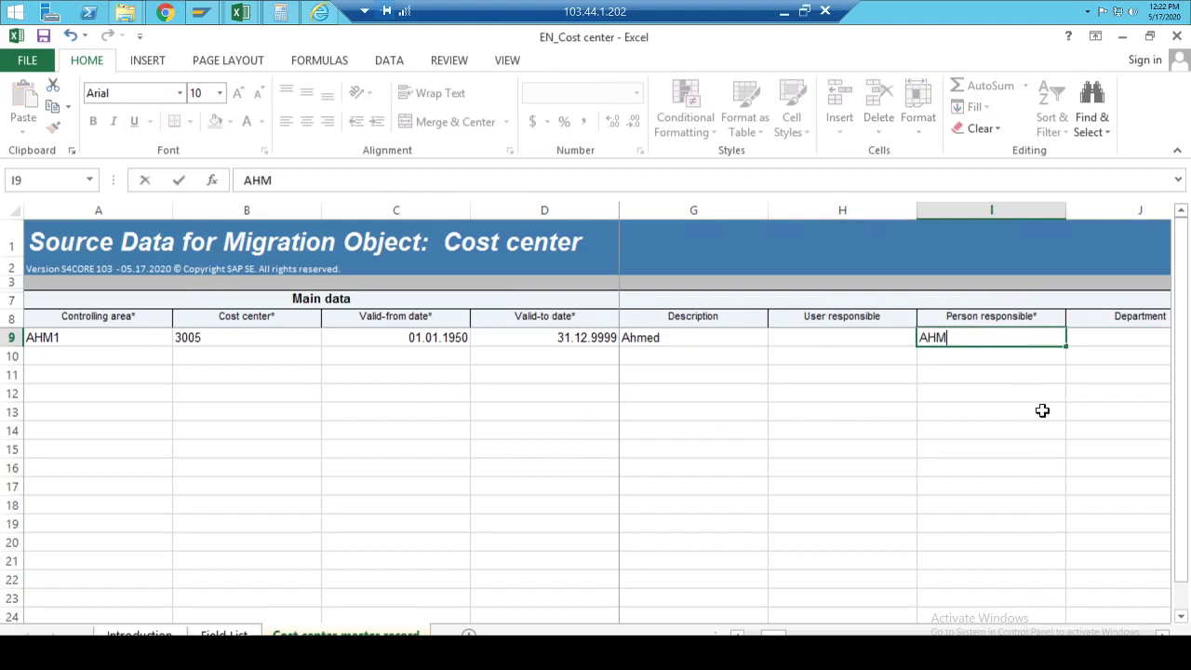
{"action": "type", "text": "2w"}
{"action": "key", "text": "BackSpace"}
{"action": "key", "text": "BackSpace"}
{"action": "type", "text": "ED"}
{"action": "key", "text": "Tab"}
Step: Set the cost center category to 1 and both the hierarchy area and company code to AHM1 in row 9
{"action": "key", "text": "Tab"}
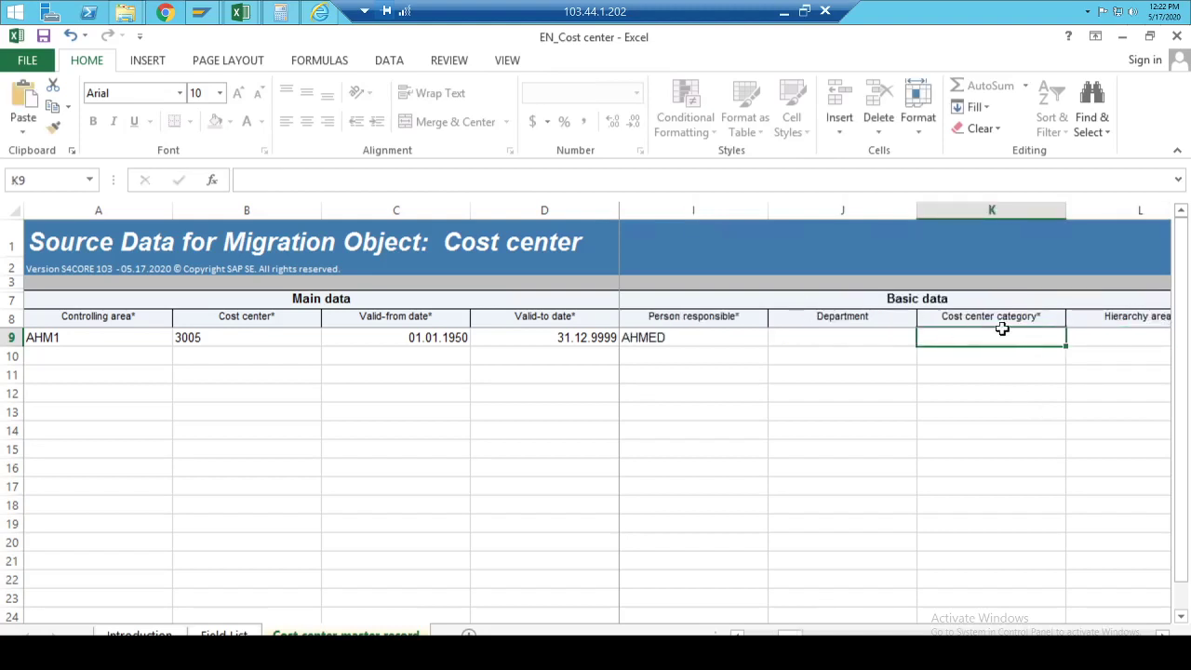
{"action": "type", "text": "1"}
{"action": "key", "text": "Tab"}
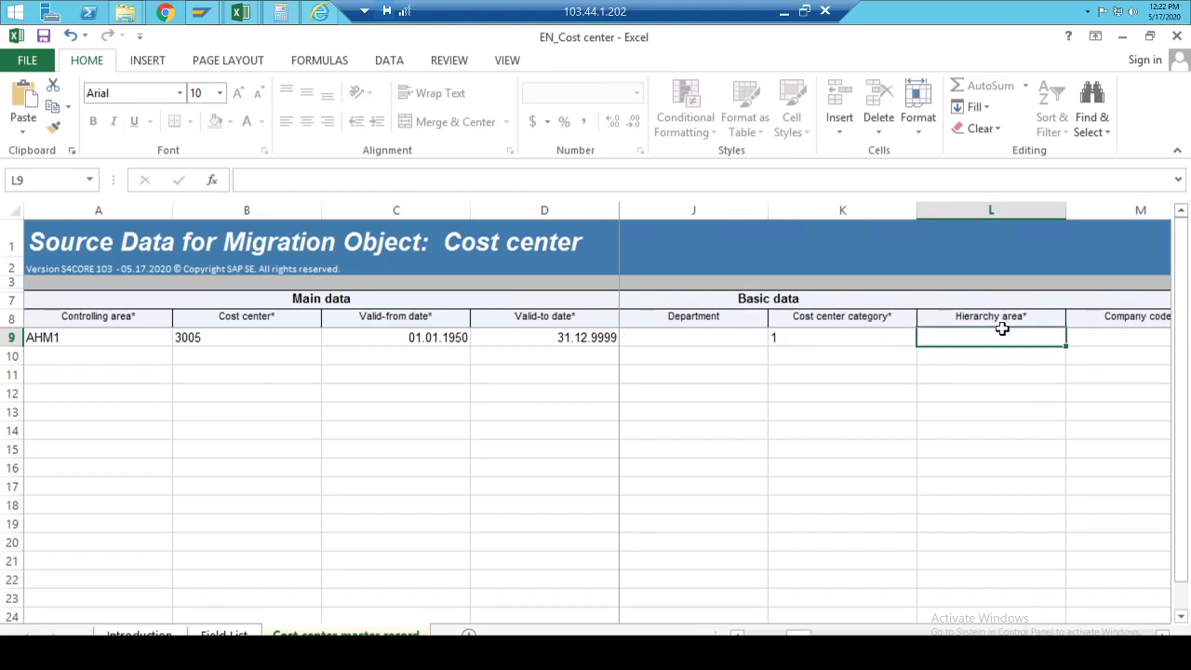
{"action": "type", "text": "AHM1"}
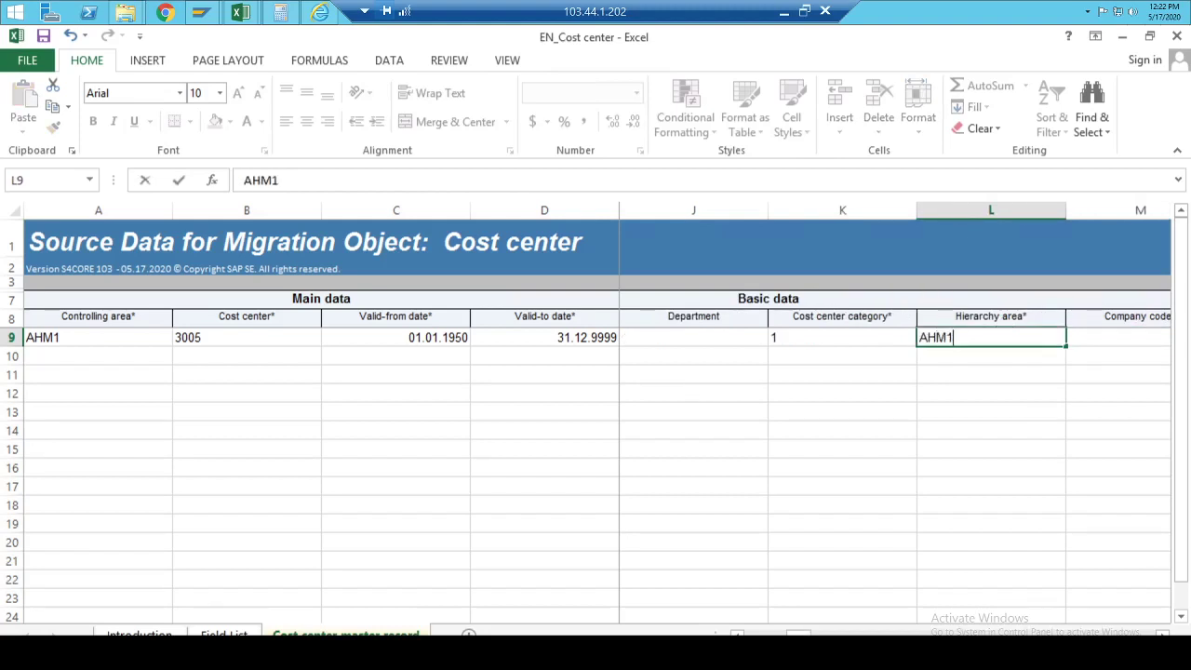
{"action": "key", "text": "Tab"}
{"action": "type", "text": "AHM1"}
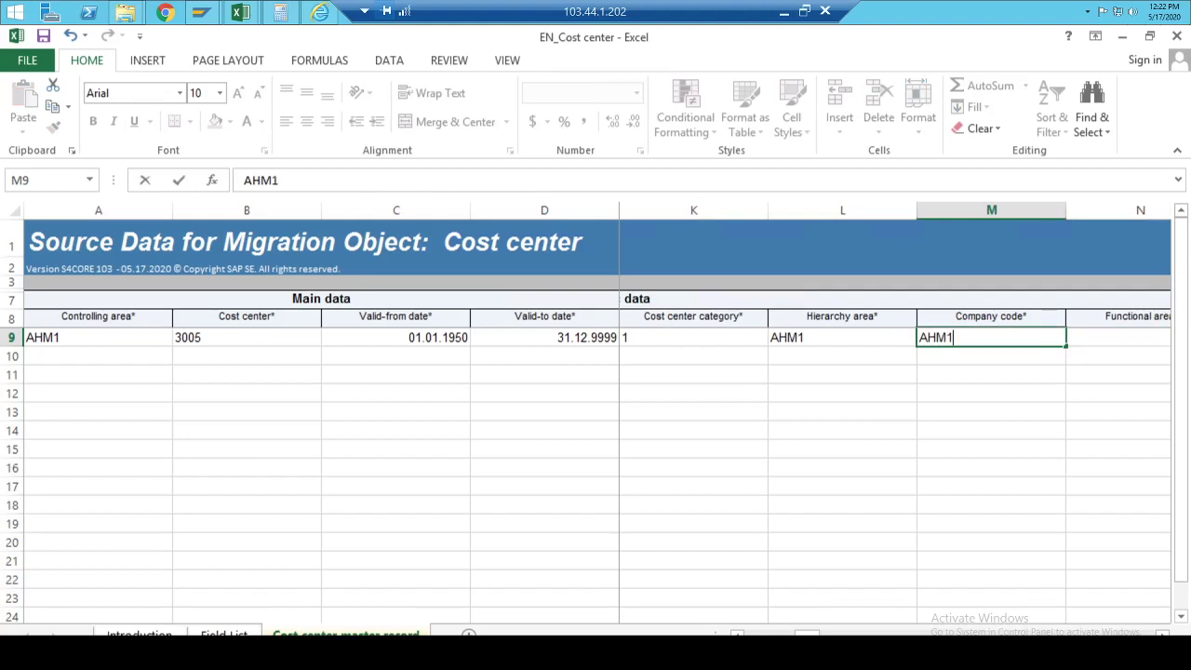
Step: Set the currency to USD and the profit center to 2000 for cost center 3005
{"action": "key", "text": "Tab"}
{"action": "key", "text": "Tab"}
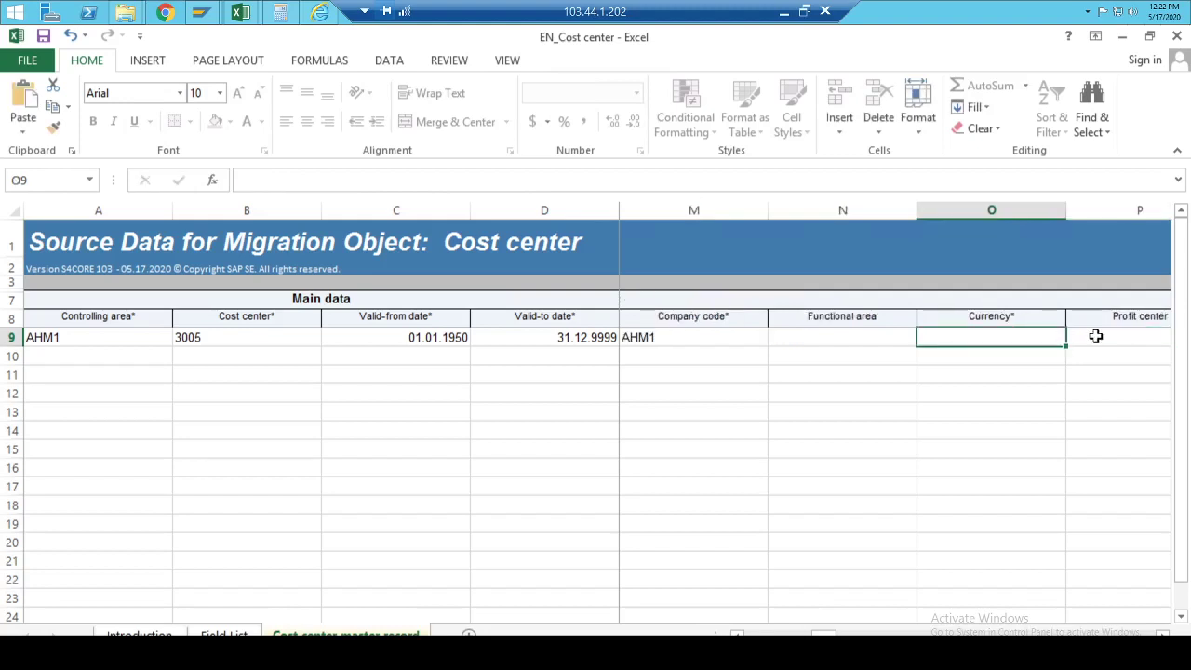
{"action": "type", "text": "USD"}
{"action": "key", "text": "Tab"}
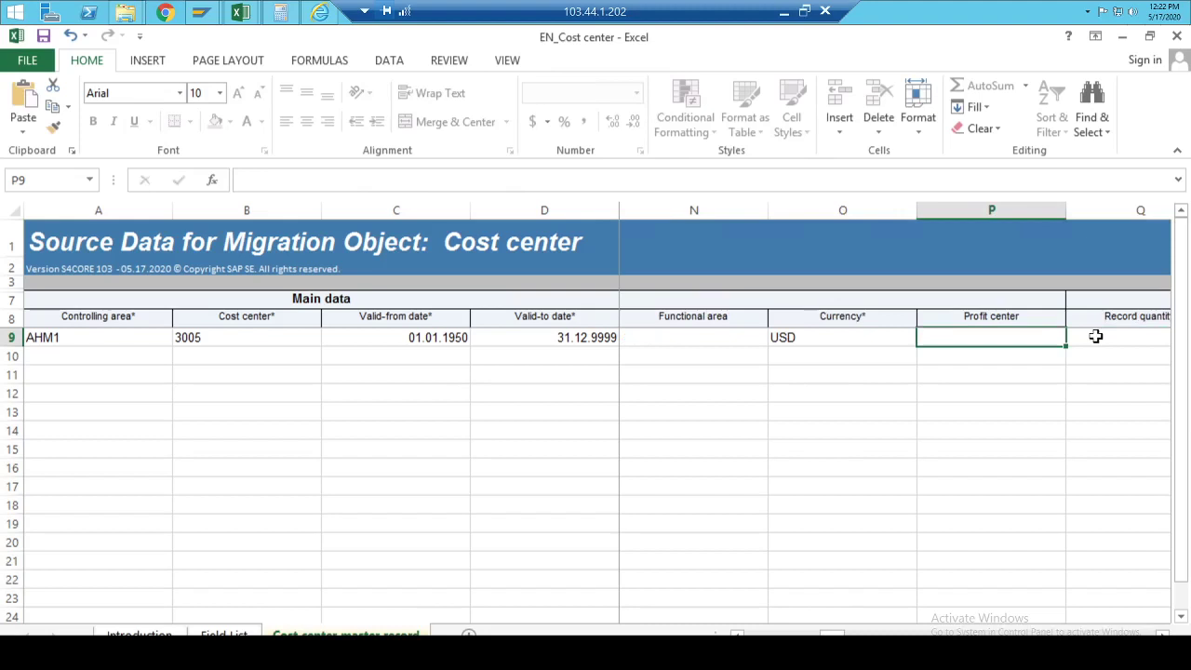
{"action": "type", "text": "2000"}
{"action": "key", "text": "Return"}
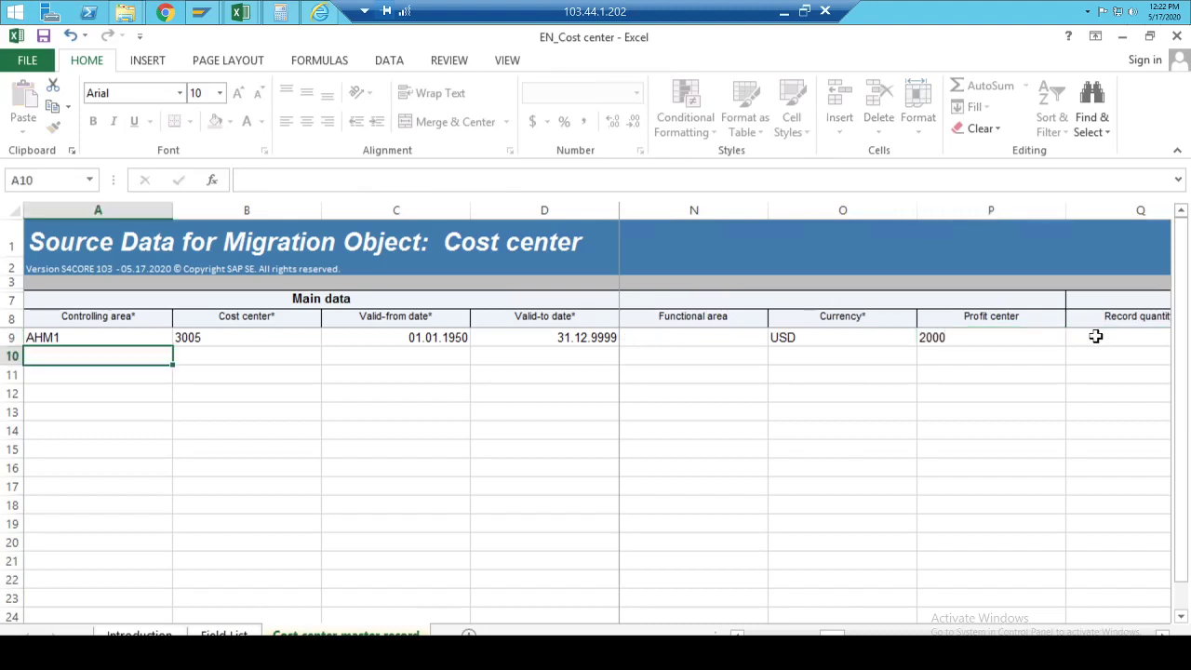
Step: Try to copy the whole of row 9 into rows 10 to 15
{"action": "left_click", "coordinate": [12, 337]}
{"action": "key", "text": "ctrl+c"}
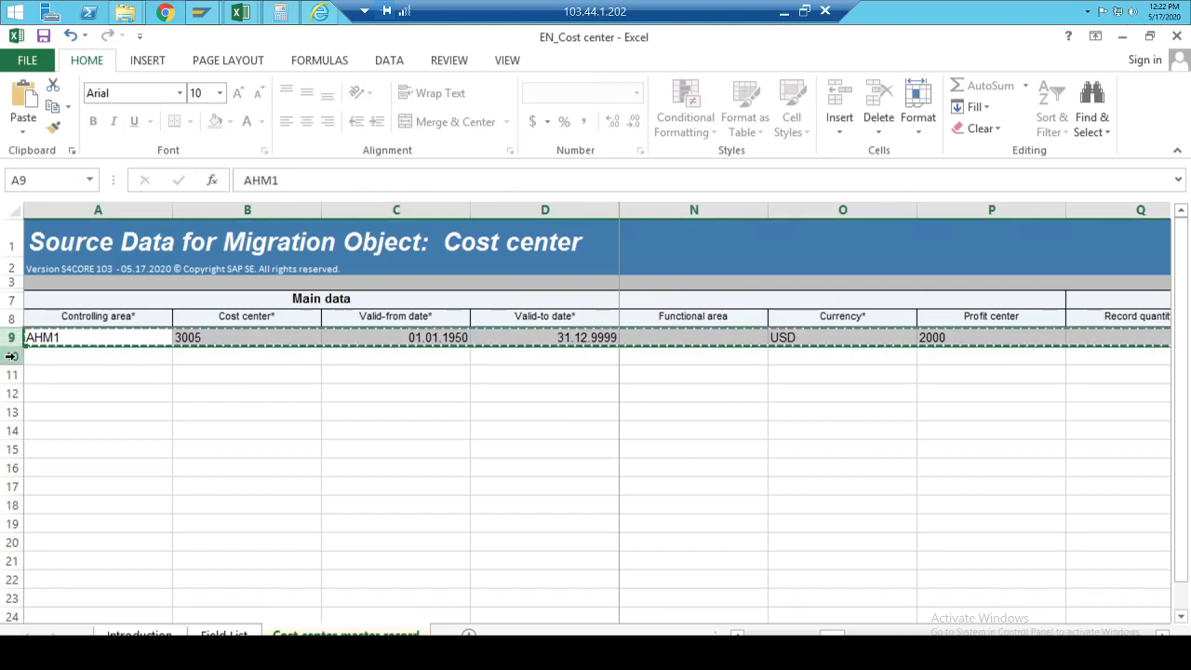
{"action": "left_click", "coordinate": [11, 356]}
{"action": "left_click_drag", "start_coordinate": [11, 356], "coordinate": [7, 451]}
{"action": "key", "text": "ctrl+v"}
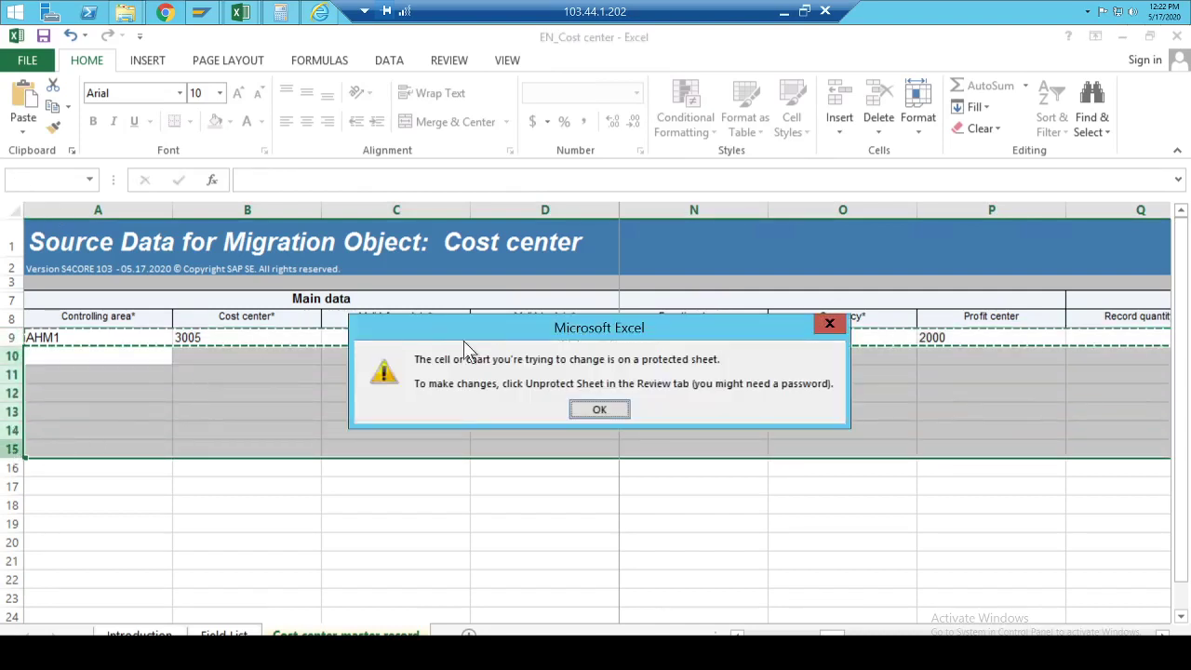
{"action": "left_click", "coordinate": [599, 411]}
{"action": "left_click", "coordinate": [369, 410]}
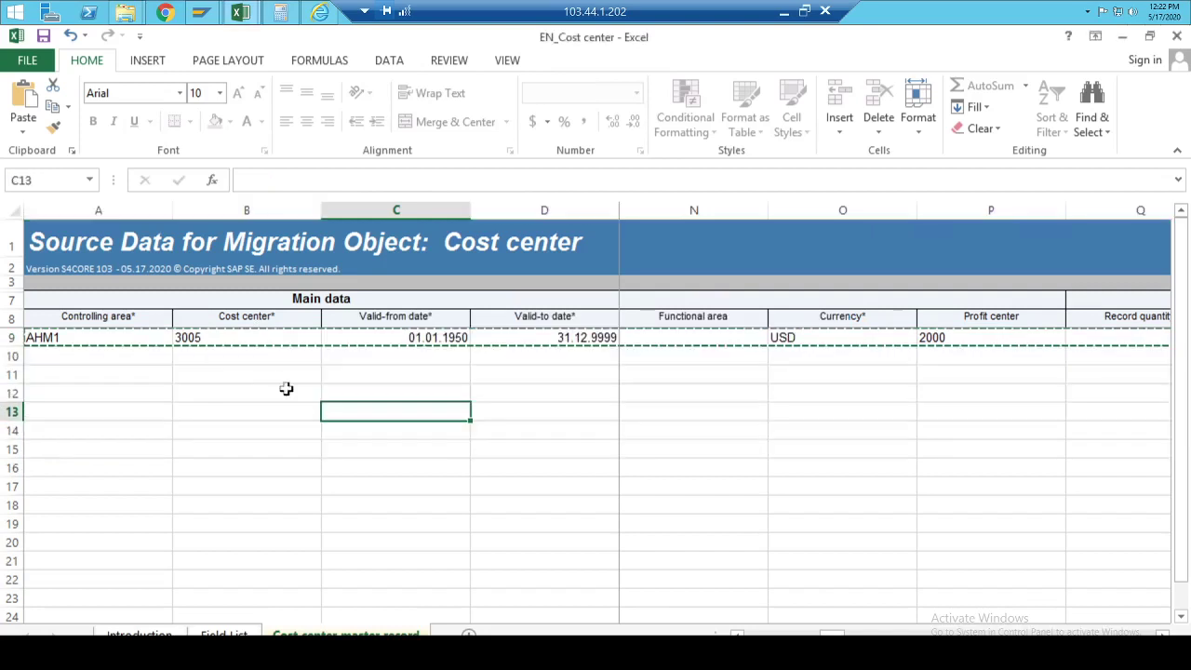
Step: In row 10, enter AHM1 as the controlling area and 3006 as the cost center
{"action": "left_click", "coordinate": [242, 360]}
{"action": "left_click", "coordinate": [145, 350]}
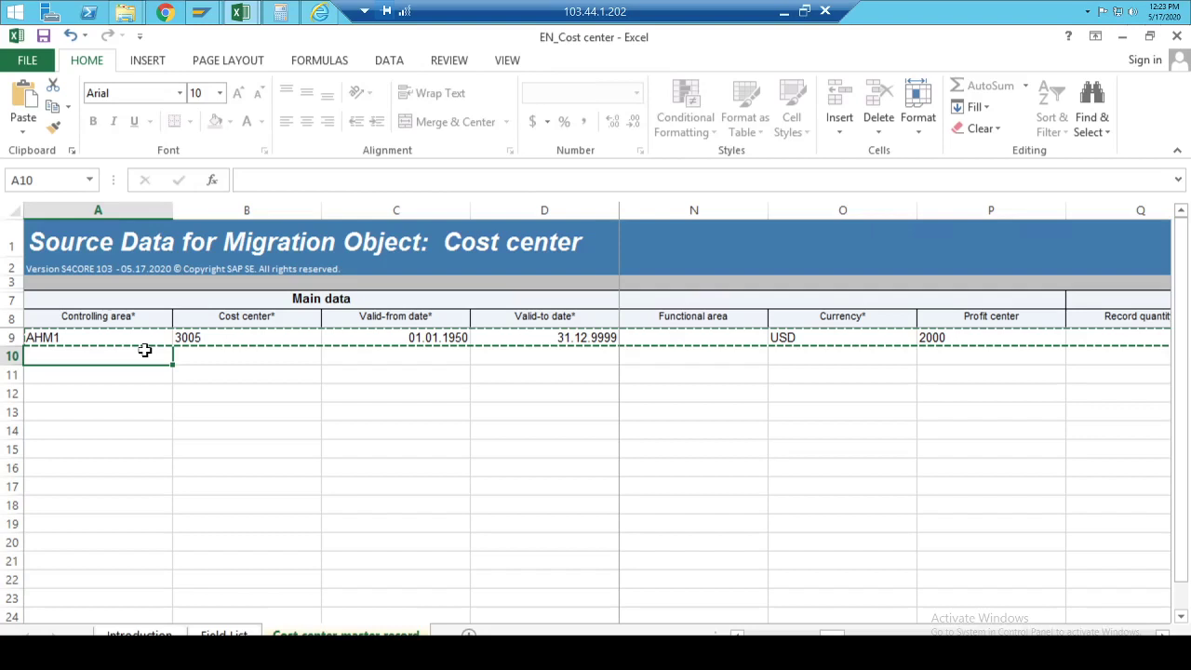
{"action": "type", "text": "AHME"}
{"action": "key", "text": "BackSpace"}
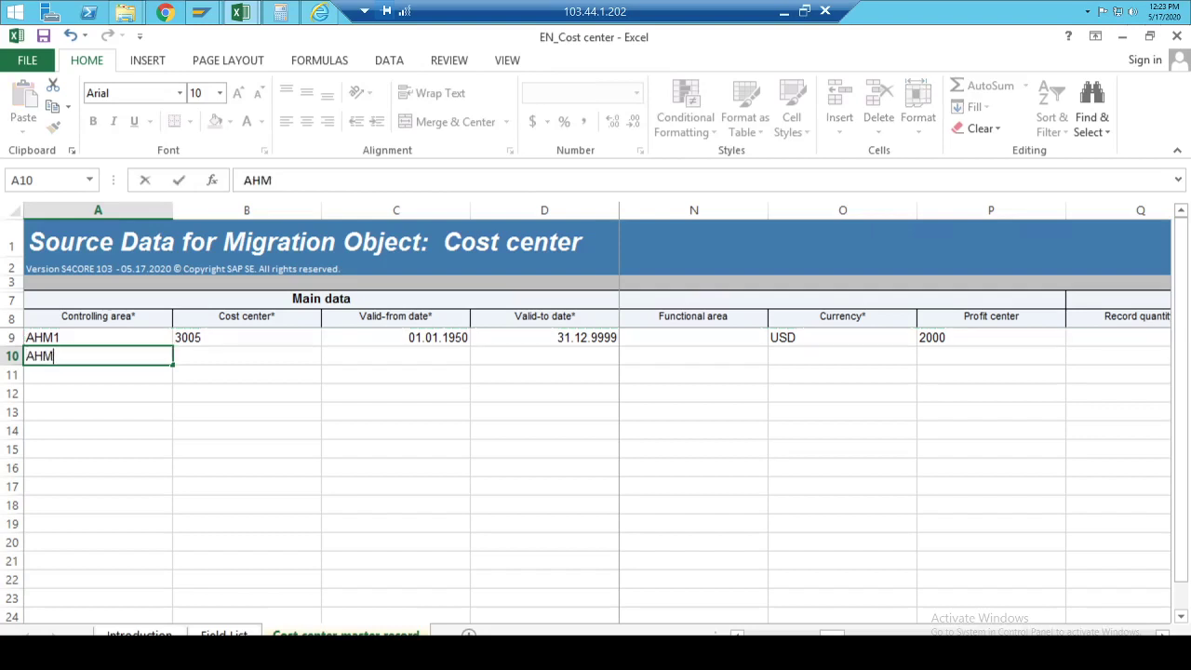
{"action": "type", "text": "1"}
{"action": "key", "text": "Tab"}
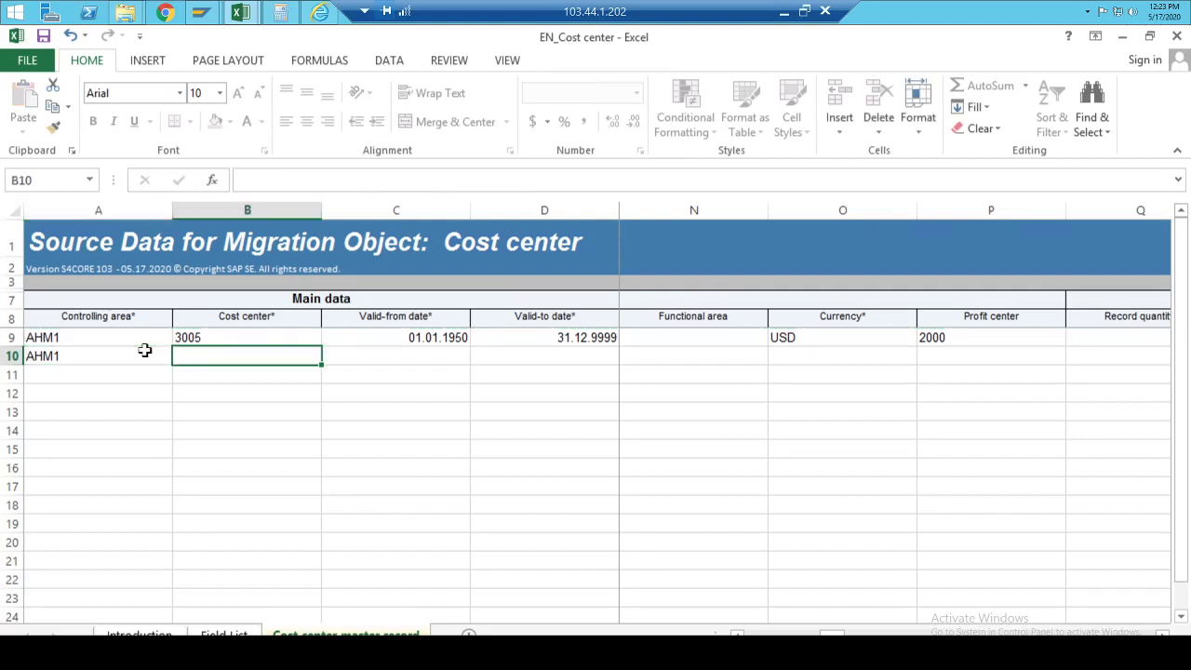
{"action": "type", "text": "3006"}
{"action": "key", "text": "Tab"}
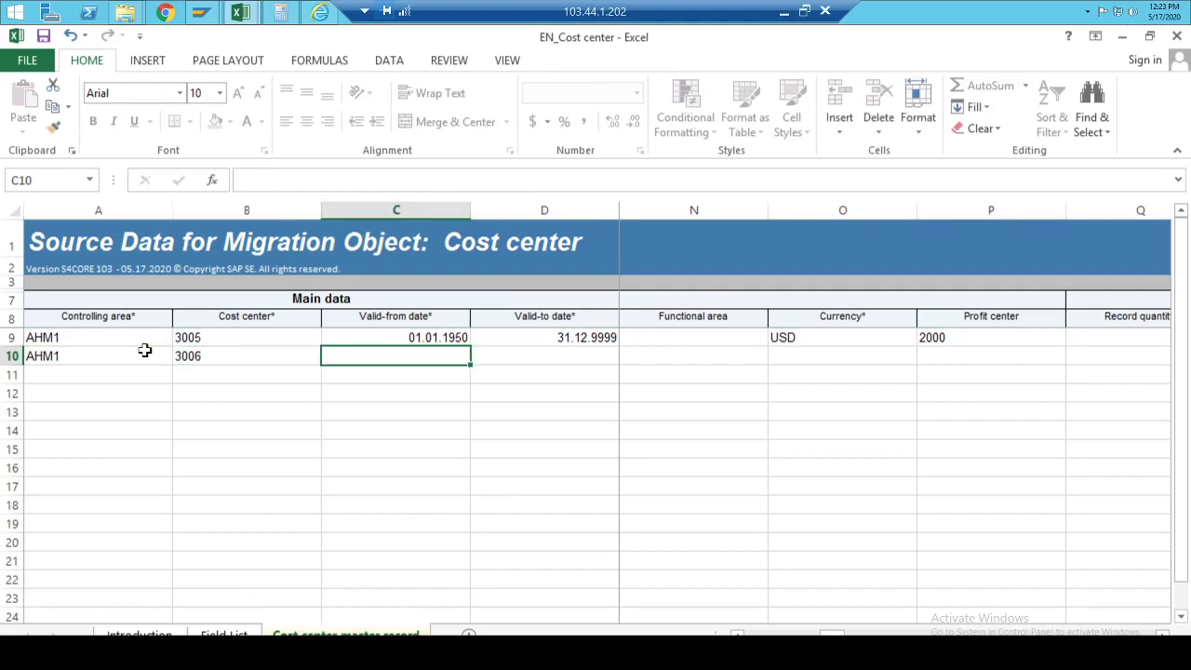
Step: Enter 01.01.1950 as the valid-from date and 31/12/999 as the valid-to date of cost center 3006
{"action": "type", "text": "01"}
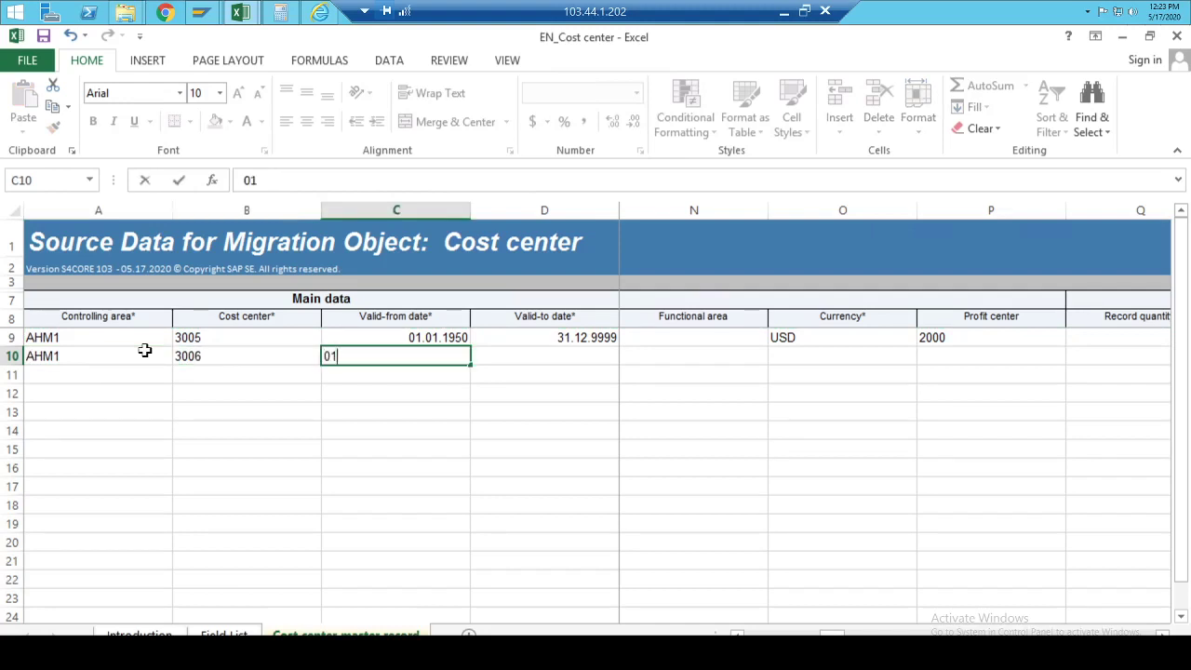
{"action": "type", "text": "/01/1950"}
{"action": "key", "text": "Tab"}
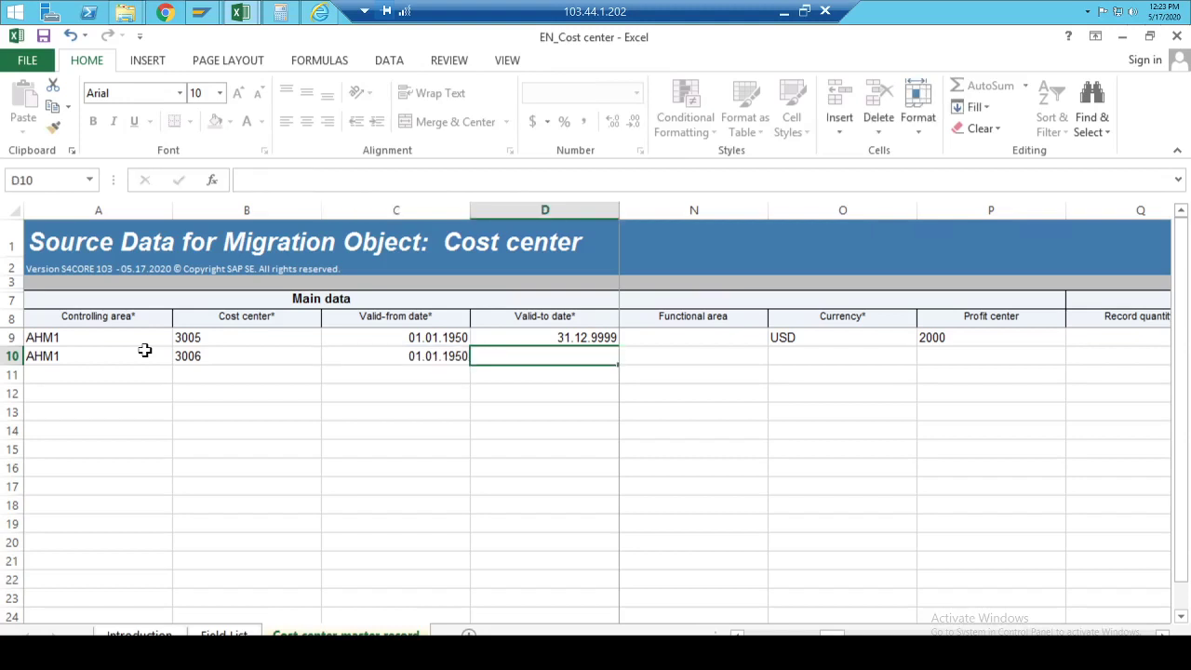
{"action": "type", "text": "31/12/9"}
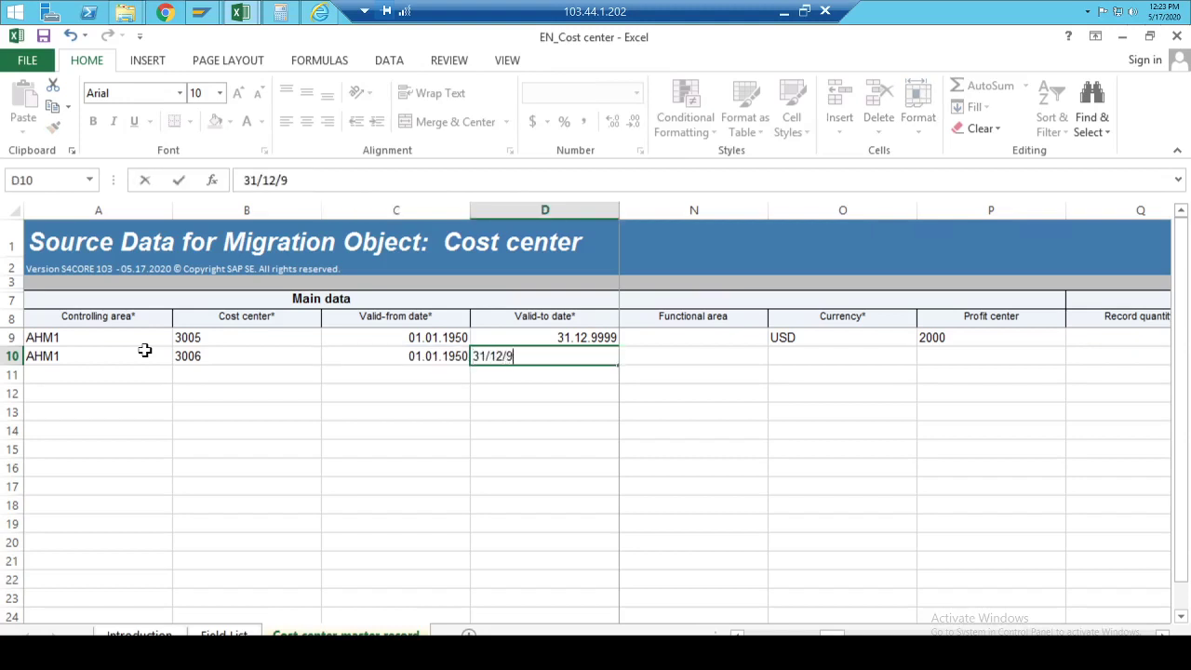
{"action": "type", "text": "999"}
{"action": "key", "text": "Tab"}
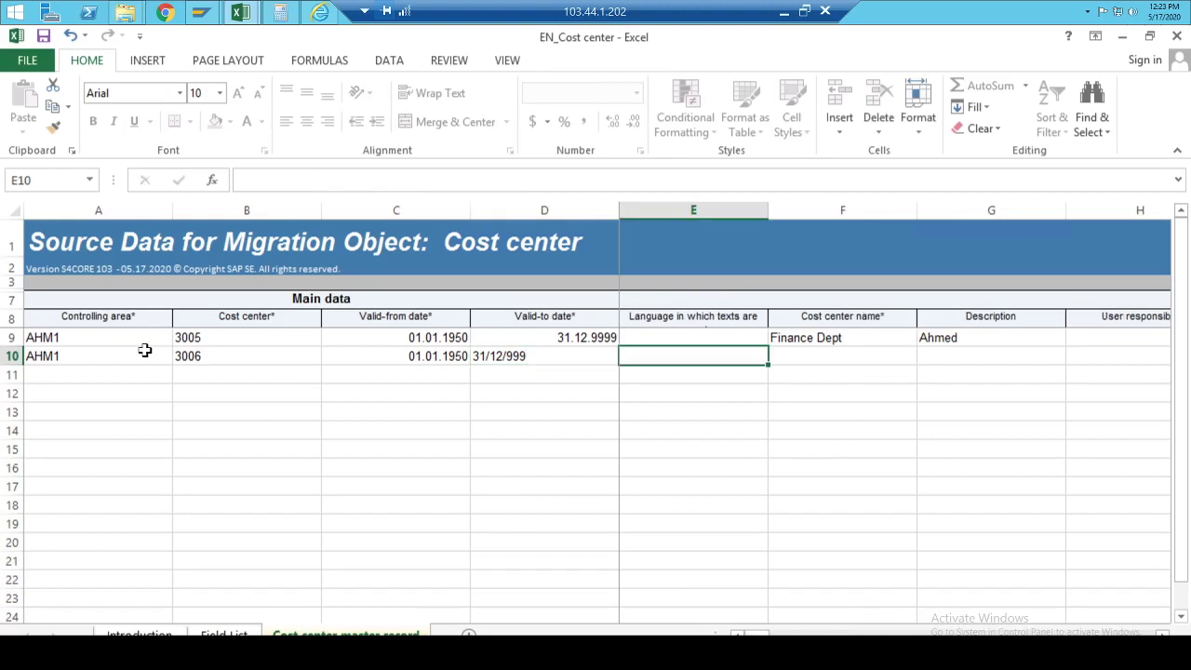
Step: Correct the valid-to date of cost center 3006 to 31/12/9999
{"action": "key", "text": "shift+Tab"}
{"action": "left_click", "coordinate": [421, 182]}
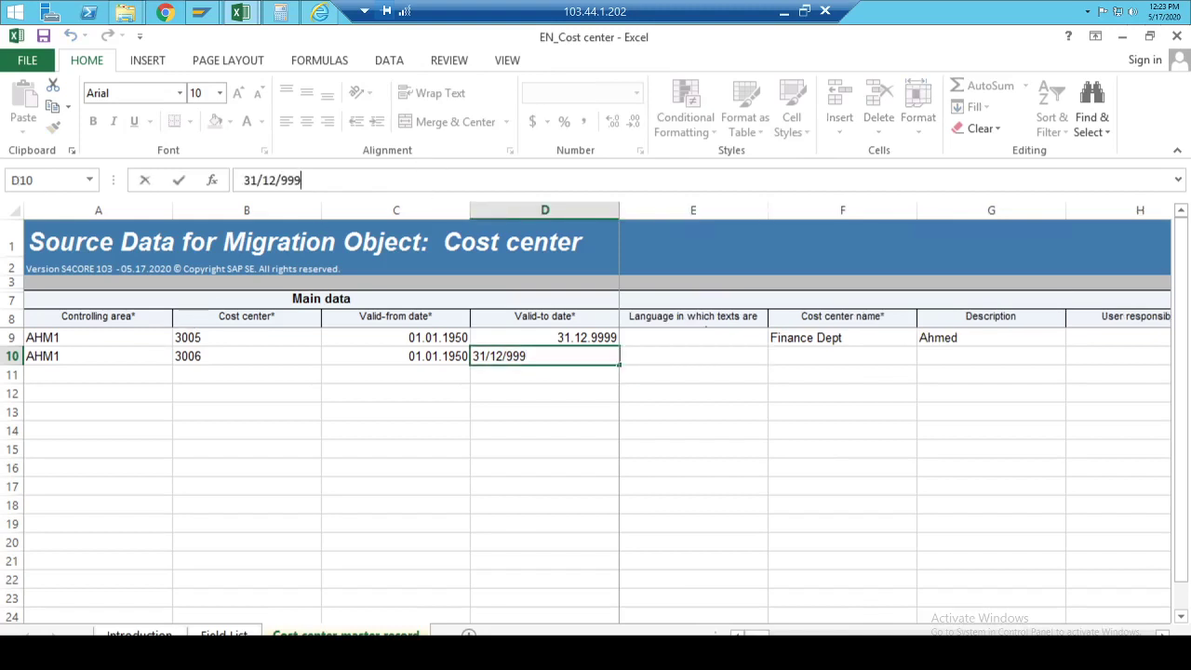
{"action": "type", "text": "9"}
{"action": "key", "text": "Tab"}
Step: Enter "Production Dpt" as the cost center name for cost center 3006
{"action": "key", "text": "Tab"}
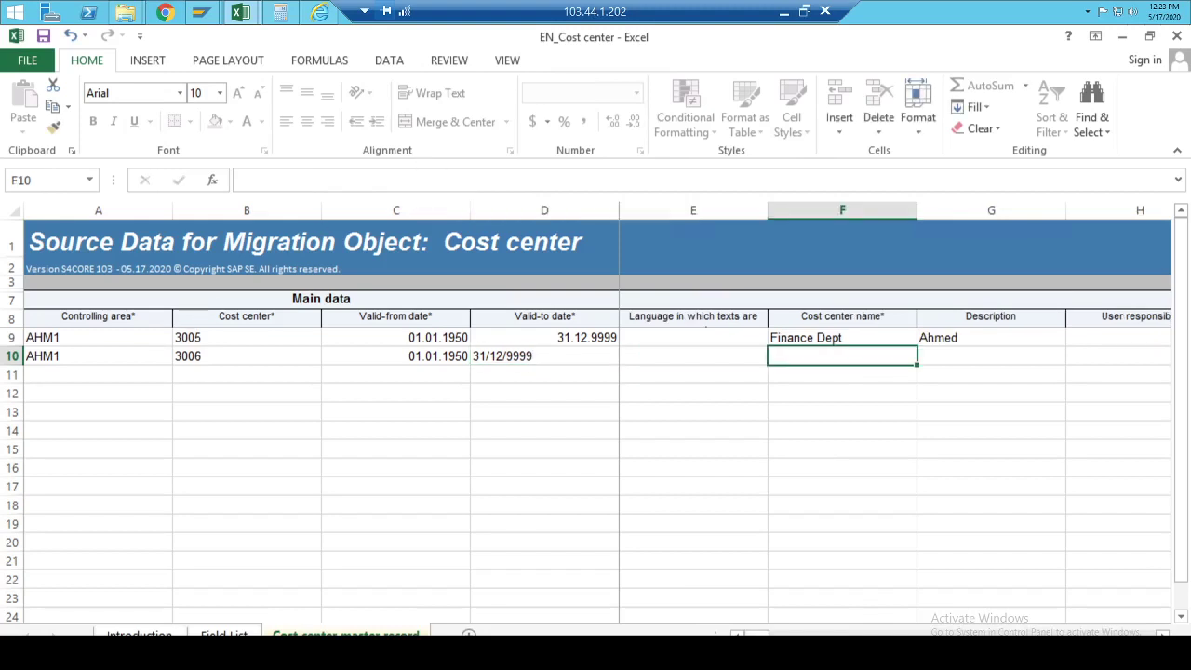
{"action": "type", "text": "Production "}
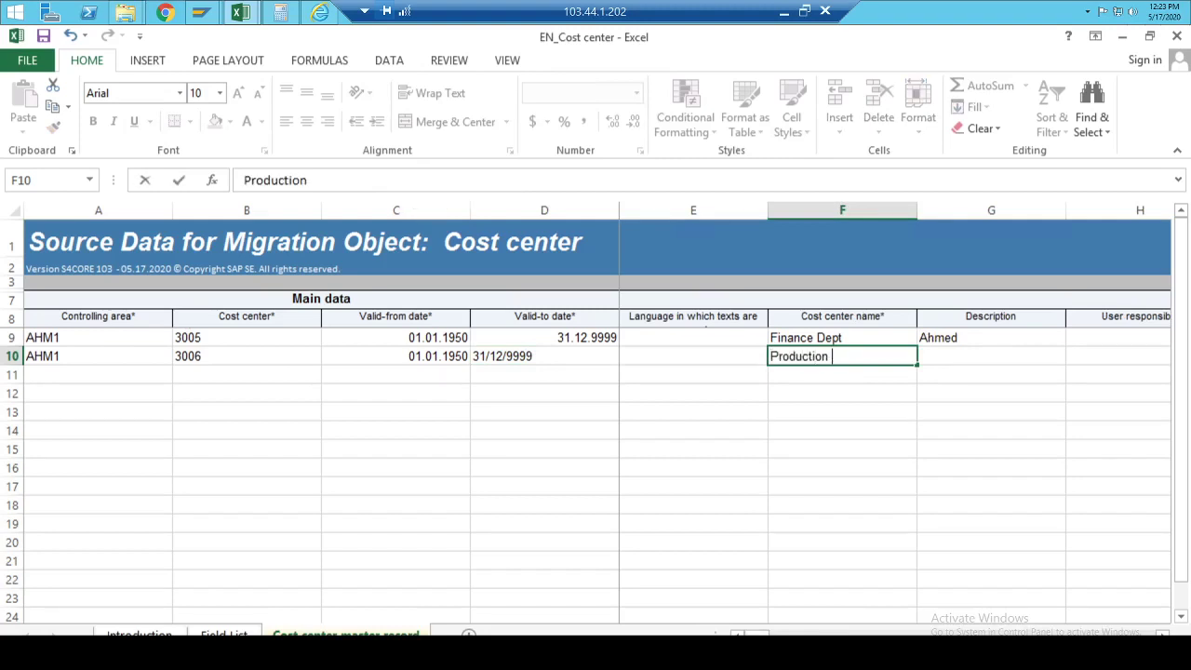
{"action": "type", "text": "Dpt"}
{"action": "key", "text": "Tab"}
Step: Fill in the description and the person responsible for cost center 3006 with the same person's name as in row 9
{"action": "key", "text": "Tab"}
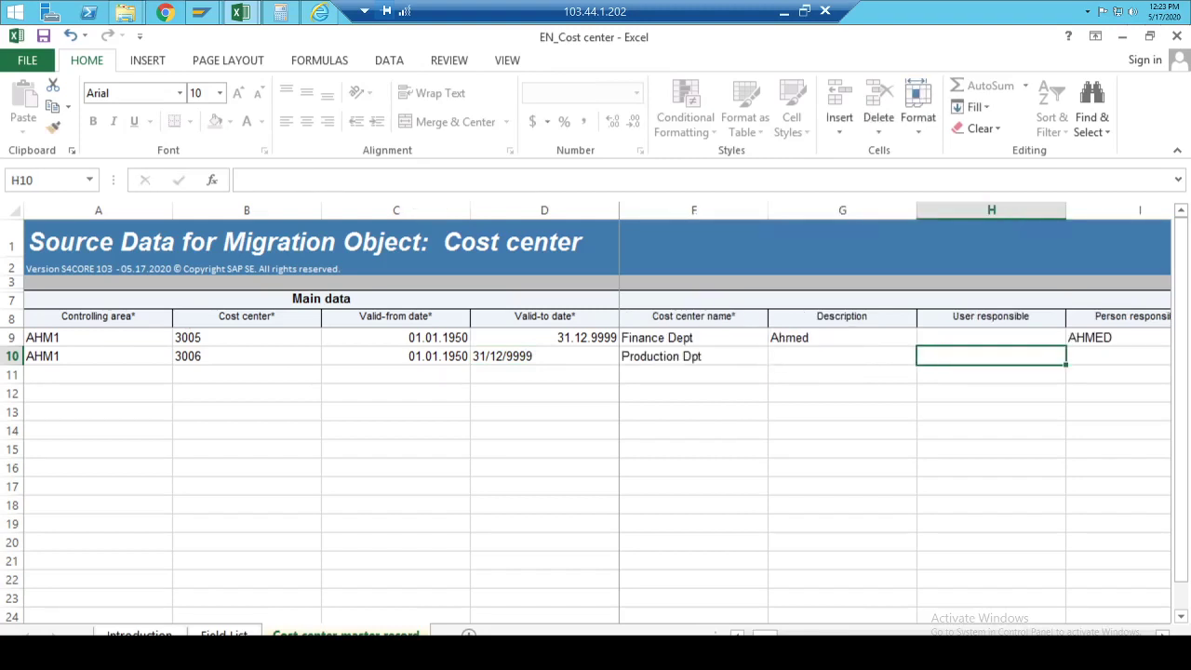
{"action": "key", "text": "shift+Tab"}
{"action": "type", "text": "Ahmed"}
{"action": "key", "text": "Tab"}
{"action": "key", "text": "Tab"}
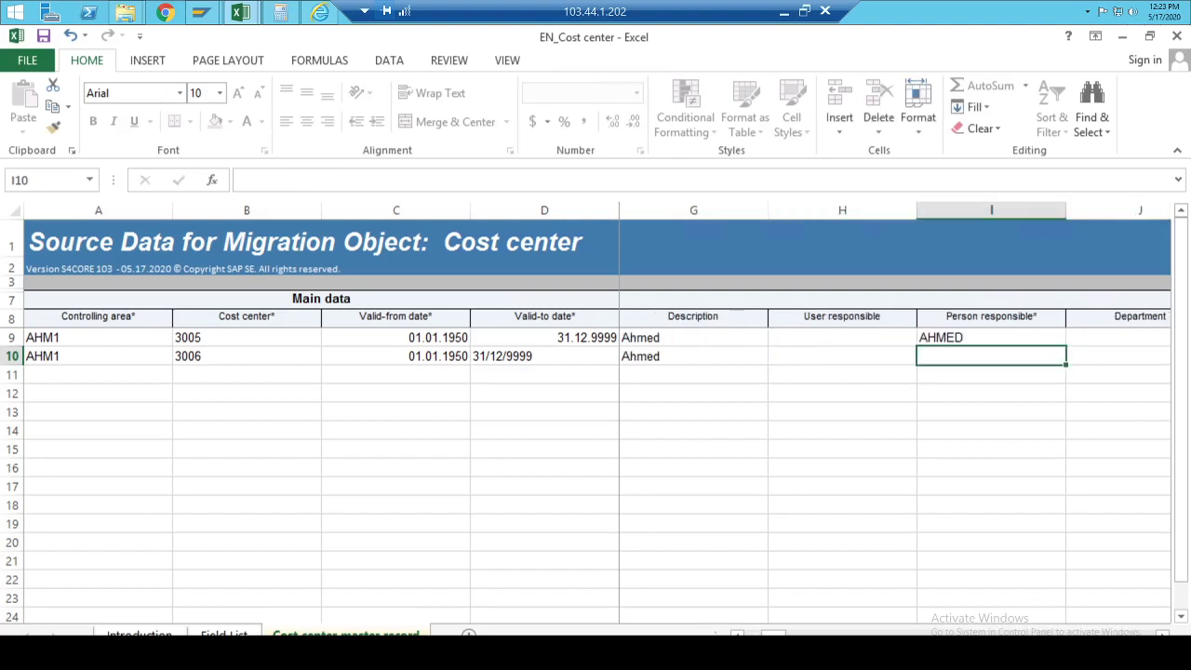
{"action": "type", "text": "AHMED"}
{"action": "key", "text": "Tab"}
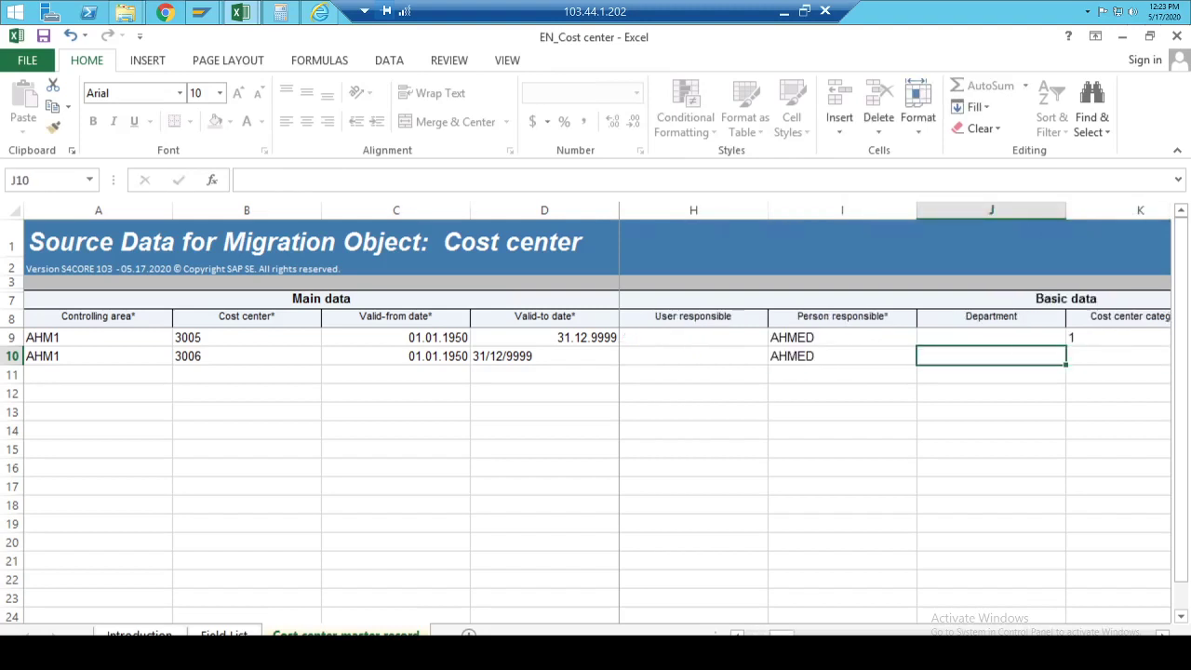
Step: Set the category of cost center 3006 to 1 and both its hierarchy area and company code to AHM1
{"action": "key", "text": "Tab"}
{"action": "type", "text": "1"}
{"action": "key", "text": "Tab"}
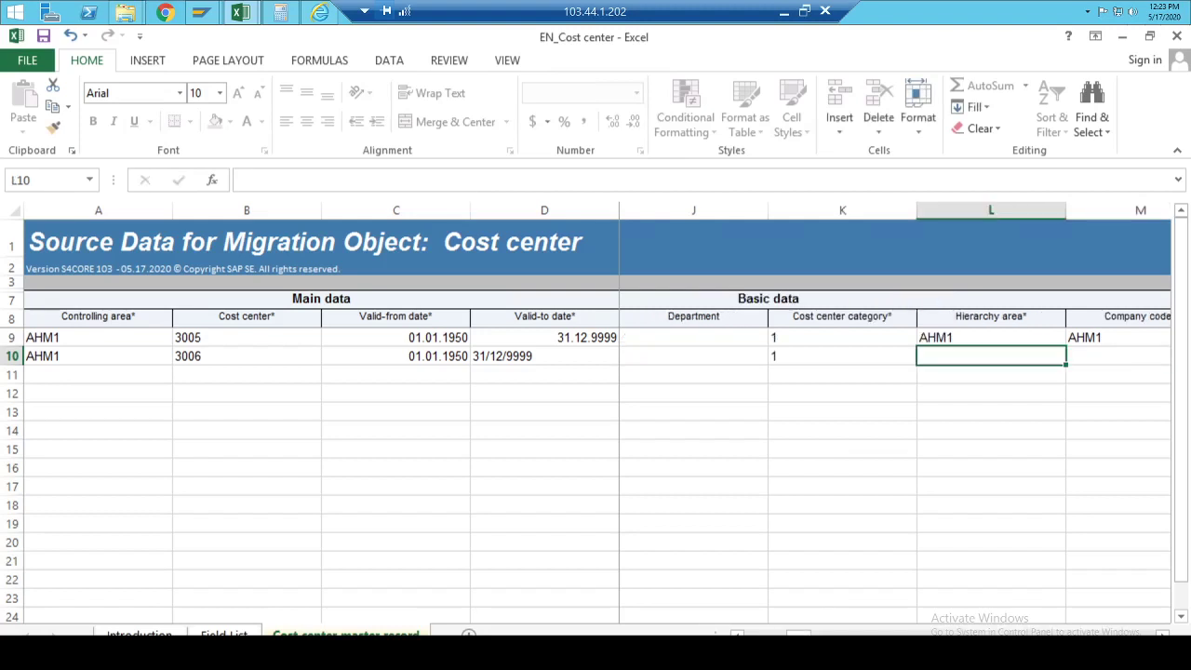
{"action": "type", "text": "AHM1"}
{"action": "key", "text": "Tab"}
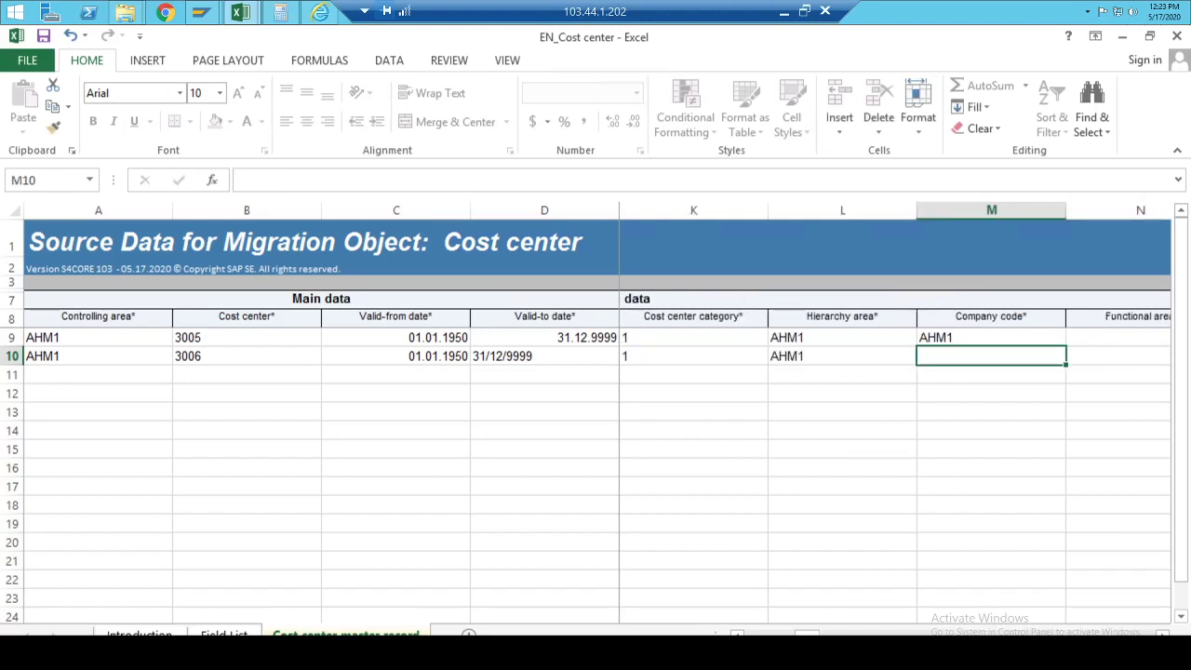
{"action": "type", "text": "AHM1"}
{"action": "key", "text": "Tab"}
Step: Set the currency to USD and the profit center to 2000 for cost center 3006
{"action": "key", "text": "Tab"}
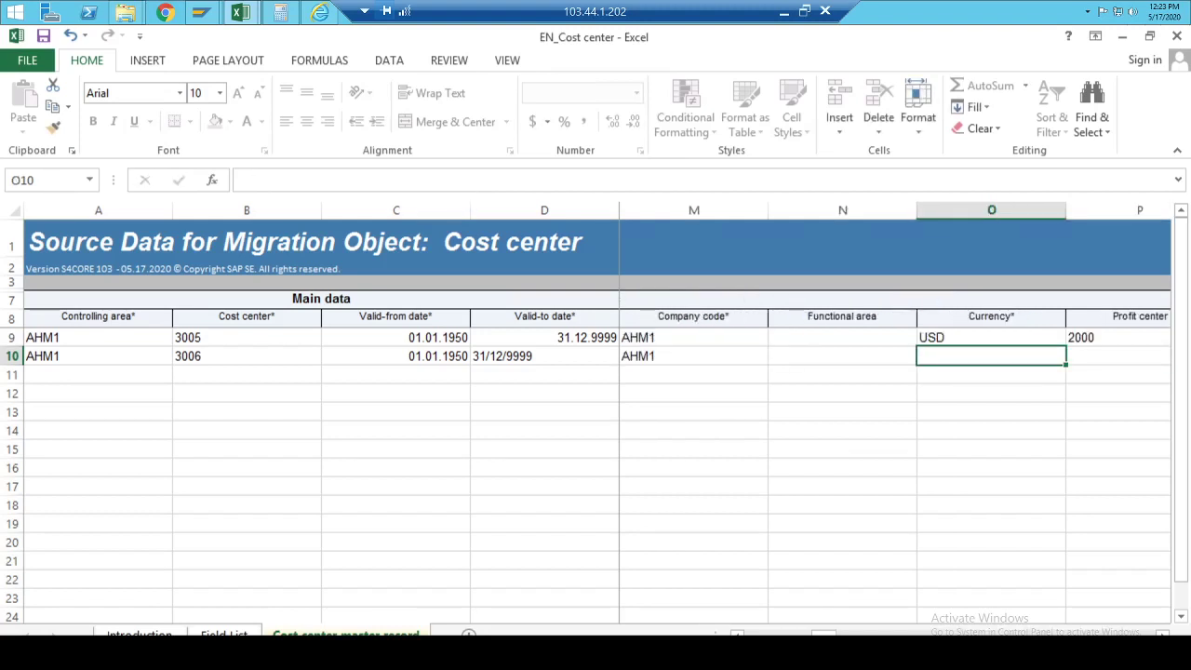
{"action": "key", "text": "Tab"}
{"action": "key", "text": "shift+Tab"}
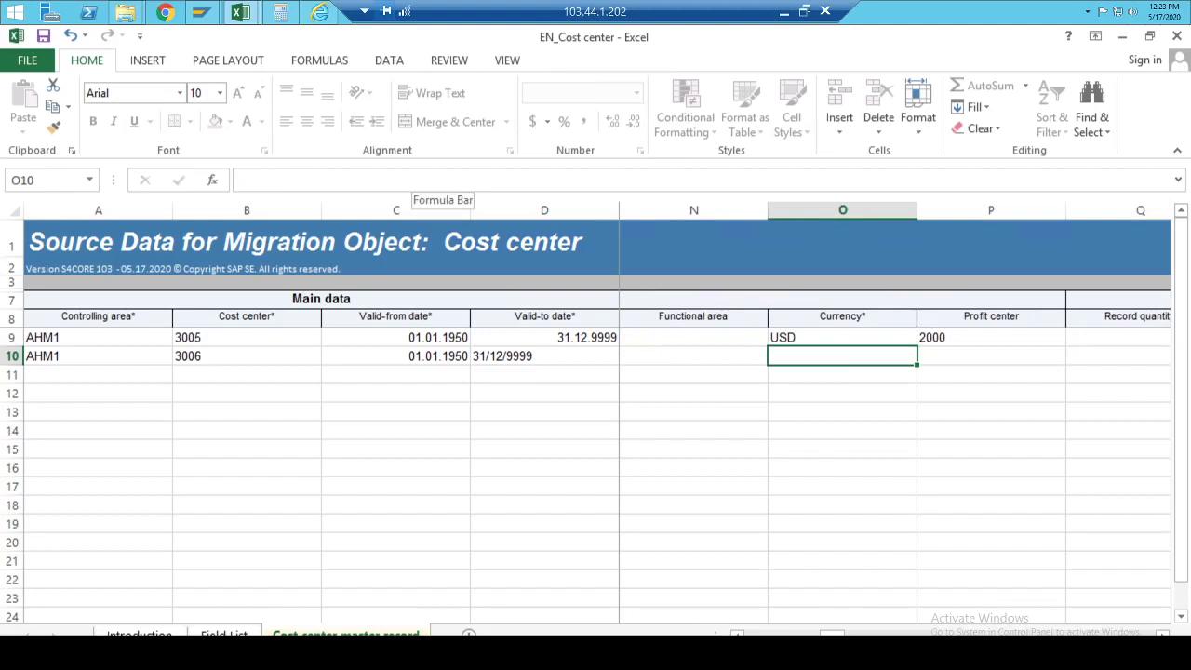
{"action": "type", "text": "USD"}
{"action": "key", "text": "Tab"}
{"action": "type", "text": "200"}
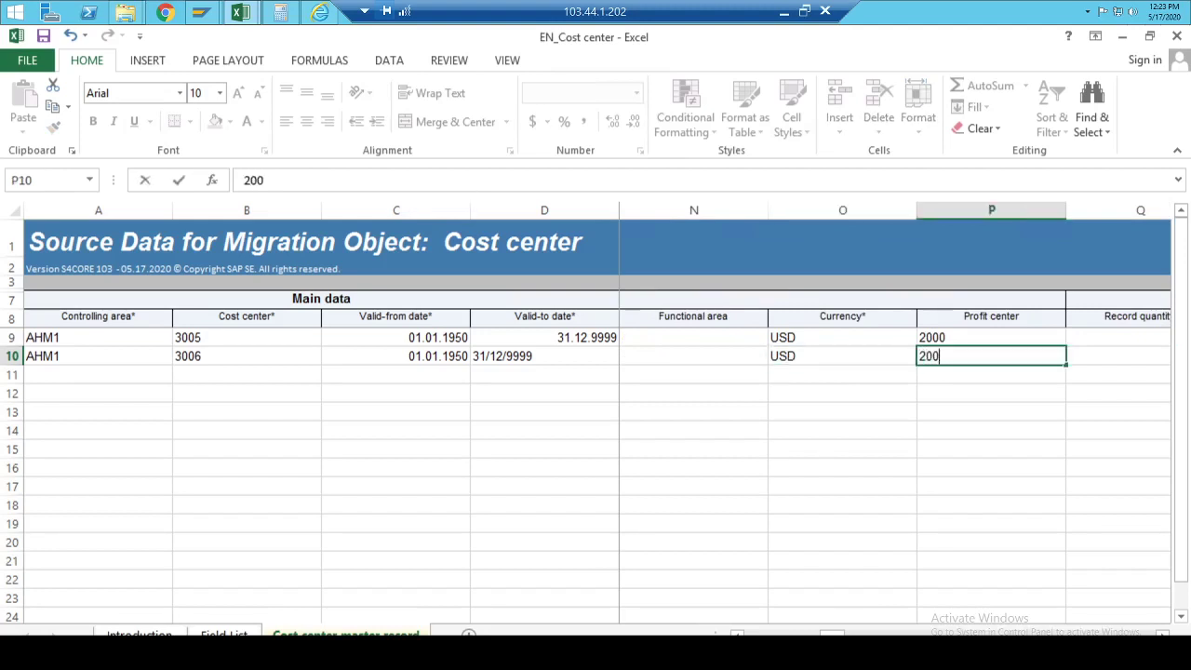
{"action": "type", "text": "0"}
{"action": "left_click", "coordinate": [660, 353]}
Step: Try to get the valid-to entry of cost center 3006 recognized as a date by re-entering it as it stands
{"action": "left_click", "coordinate": [598, 357]}
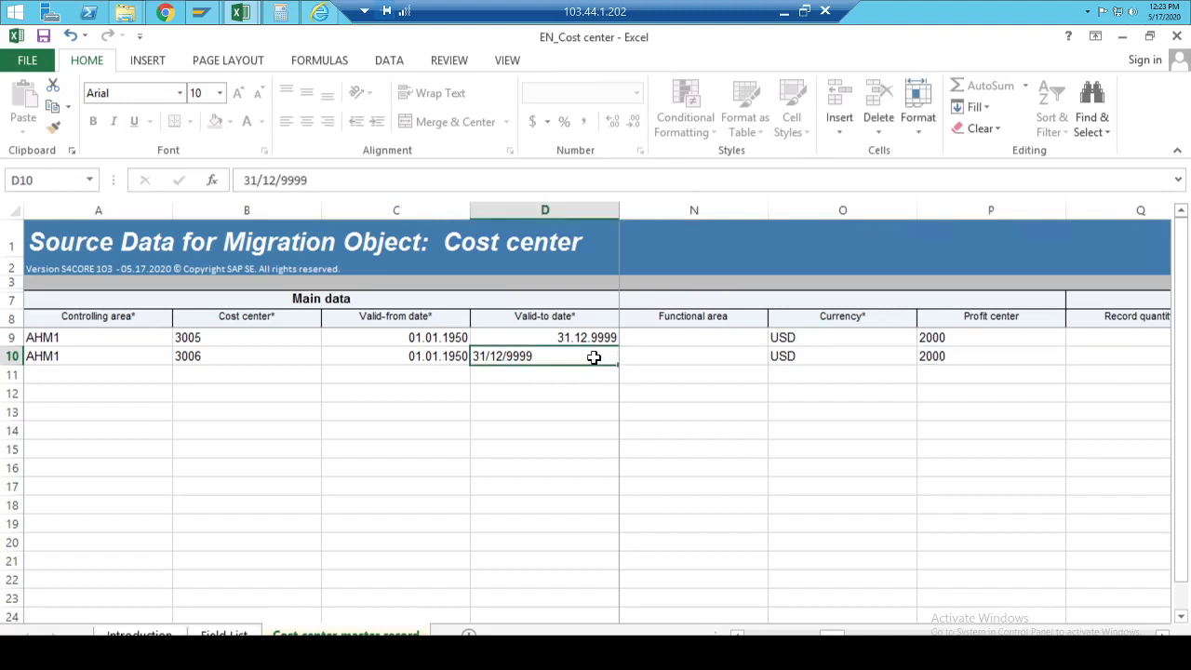
{"action": "double_click", "coordinate": [535, 357]}
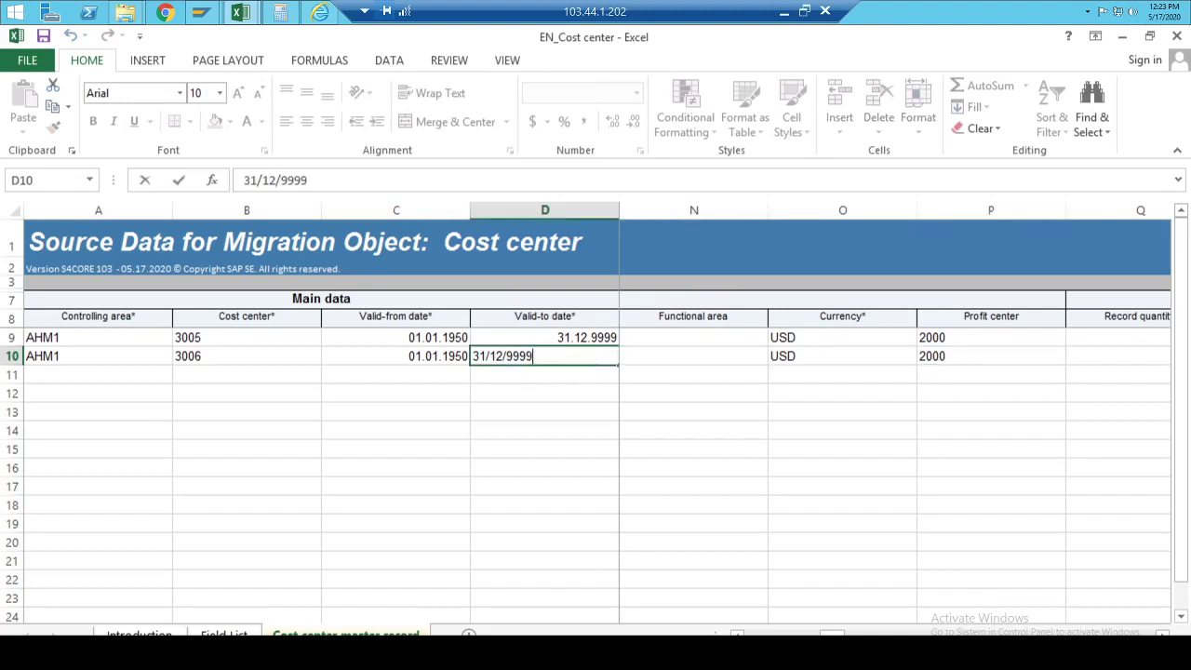
{"action": "key", "text": "Return"}
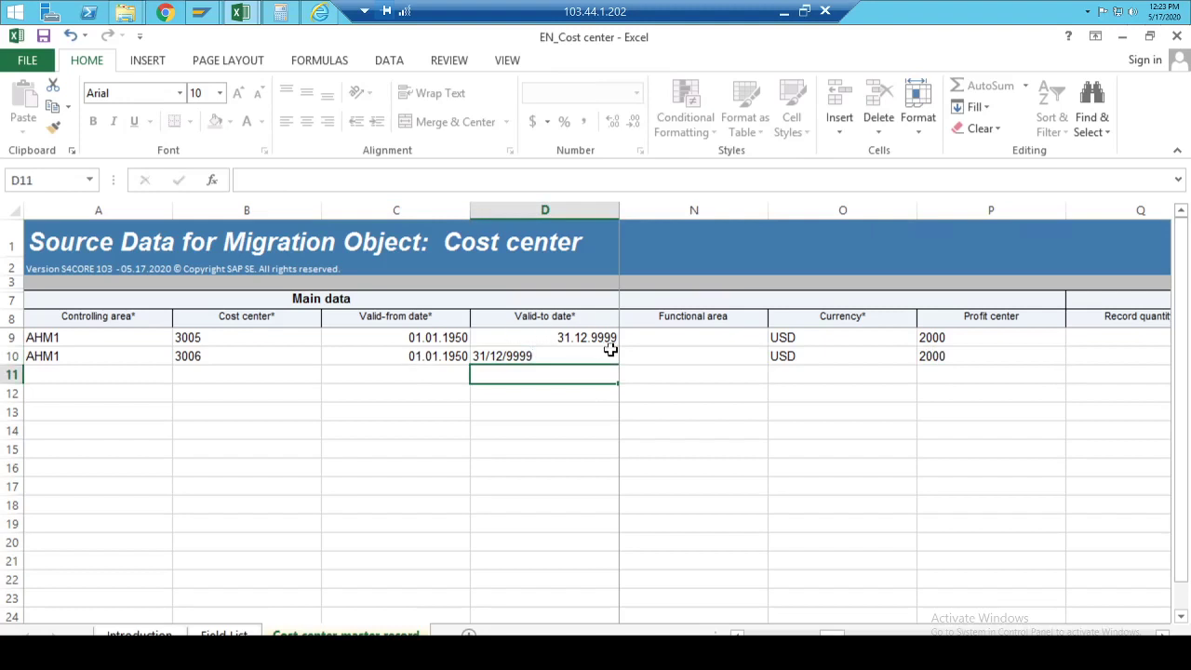
Step: Replace the valid-to date of cost center 3006 with 12/31/9999
{"action": "double_click", "coordinate": [583, 357]}
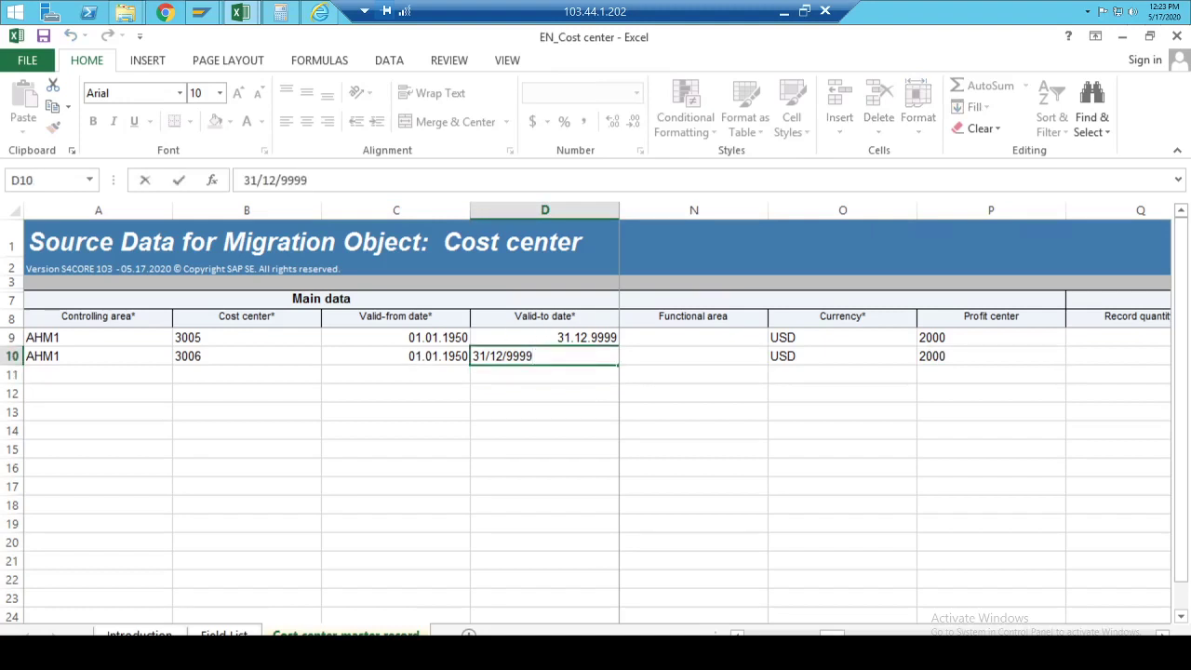
{"action": "key", "text": "Escape"}
{"action": "type", "text": "31"}
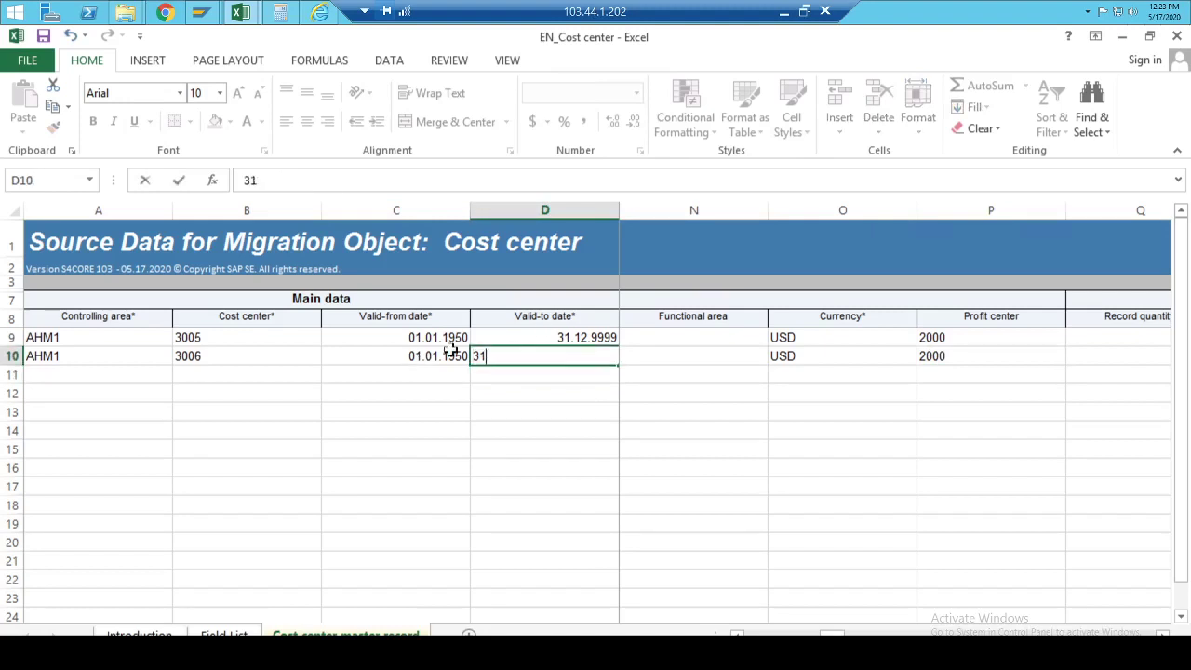
{"action": "type", "text": "/"}
{"action": "type", "text": "12"}
{"action": "key", "text": "BackSpace"}
{"action": "key", "text": "BackSpace"}
{"action": "key", "text": "BackSpace"}
{"action": "key", "text": "BackSpace"}
{"action": "key", "text": "BackSpace"}
{"action": "type", "text": "12/31/9999"}
{"action": "key", "text": "ctrl+Return"}
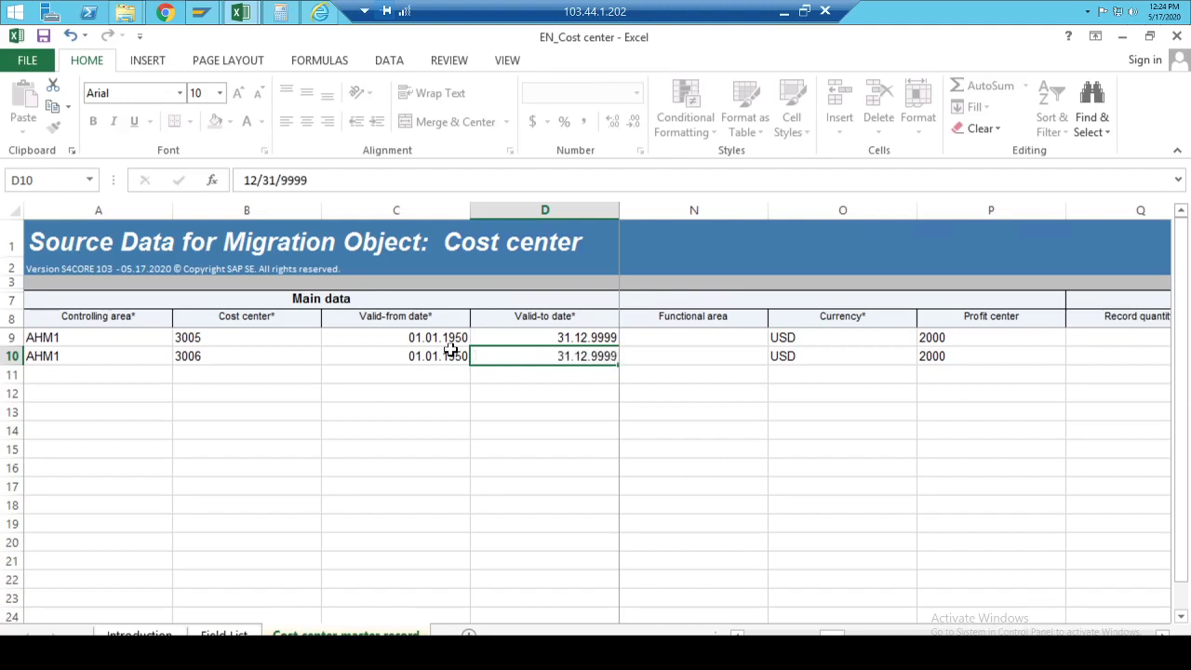
{"action": "left_click", "coordinate": [549, 373]}
{"action": "left_click", "coordinate": [568, 357]}
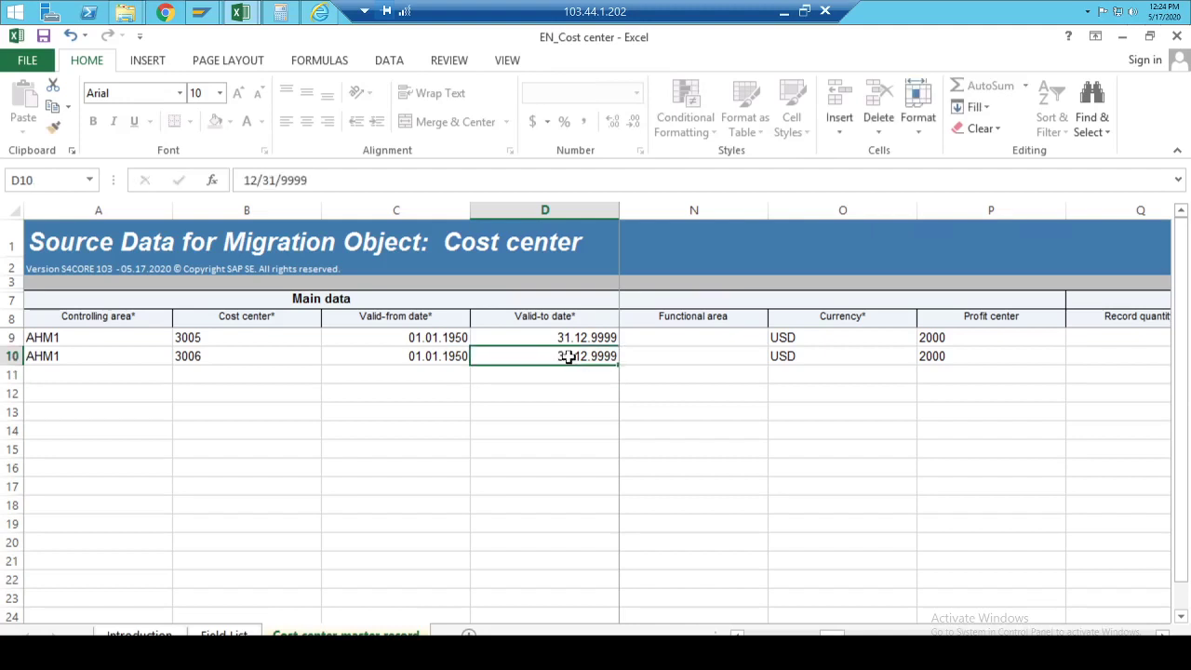
{"action": "key", "text": "Left"}
{"action": "key", "text": "Left"}
{"action": "key", "text": "Left"}
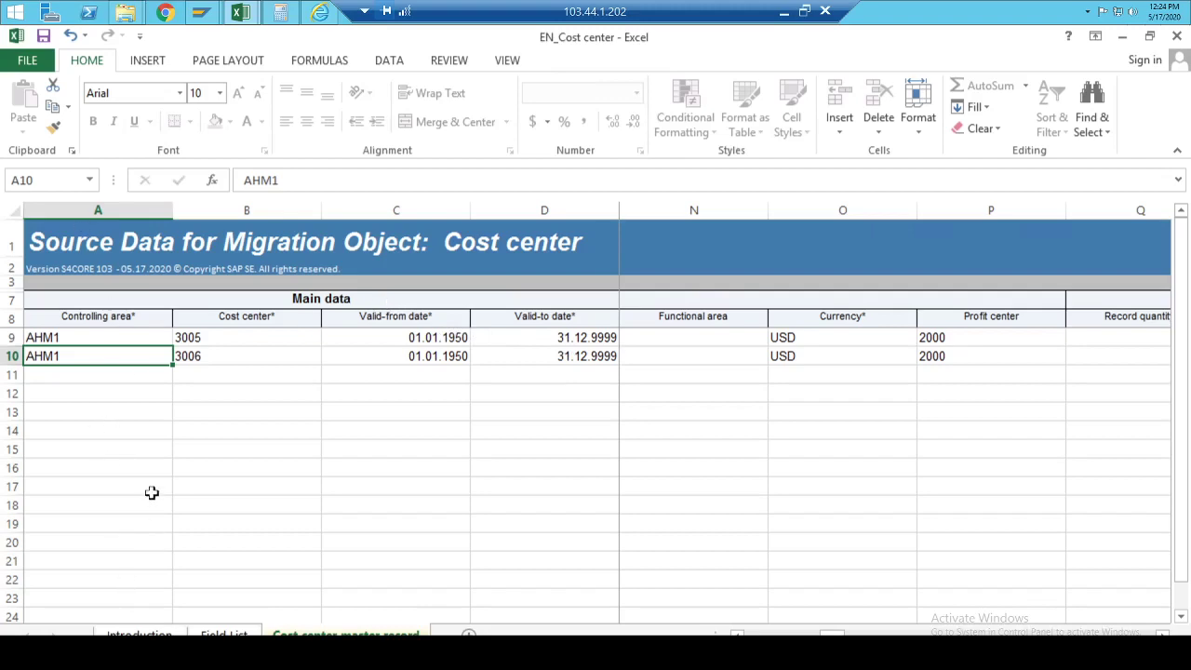
Step: Save the workbook to the Desktop as EN_Cost center_upload4, keeping the XML Spreadsheet 2003 format
{"action": "left_click", "coordinate": [39, 59]}
{"action": "left_click", "coordinate": [56, 244]}
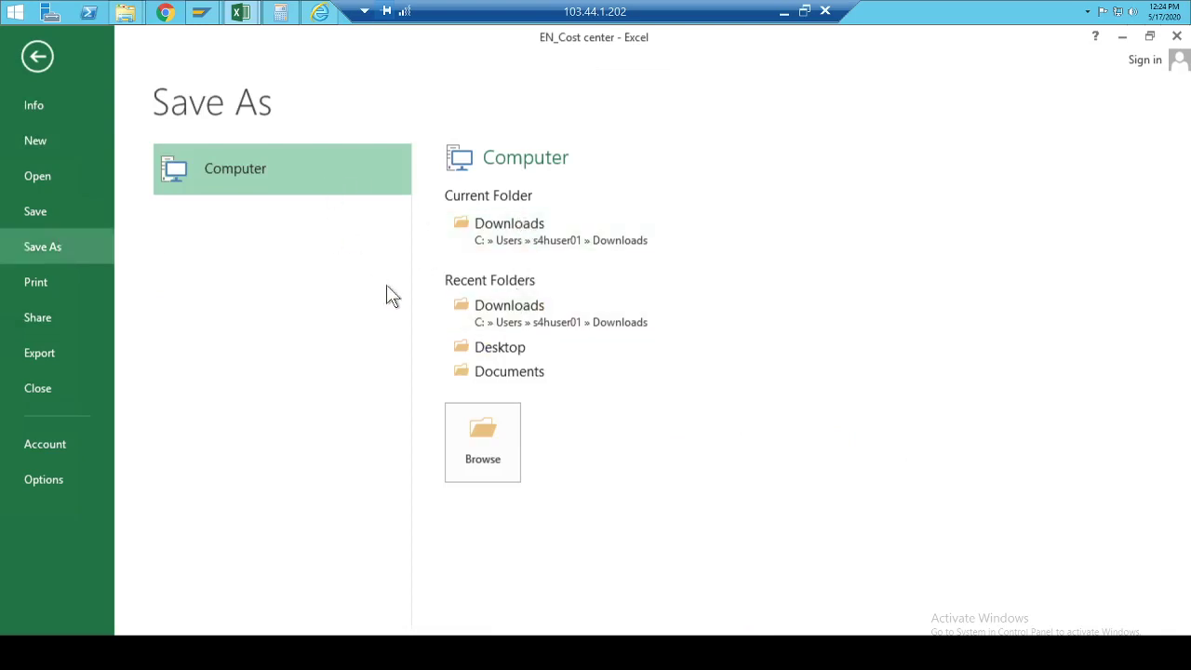
{"action": "left_click", "coordinate": [501, 346]}
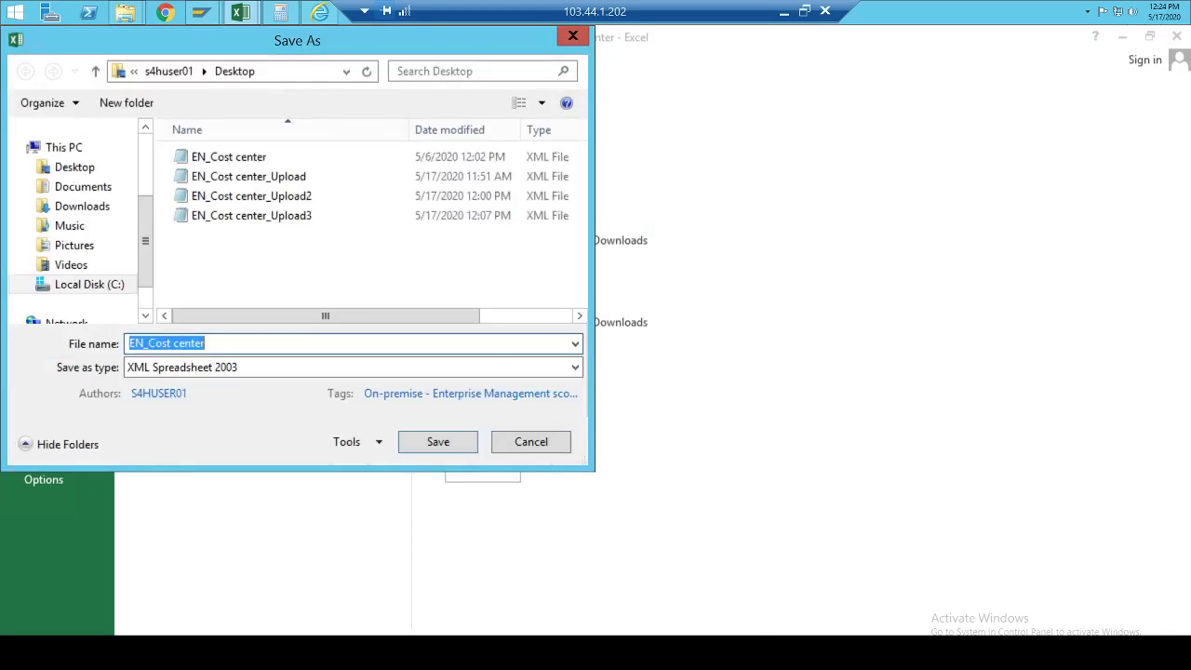
{"action": "left_click", "coordinate": [206, 344]}
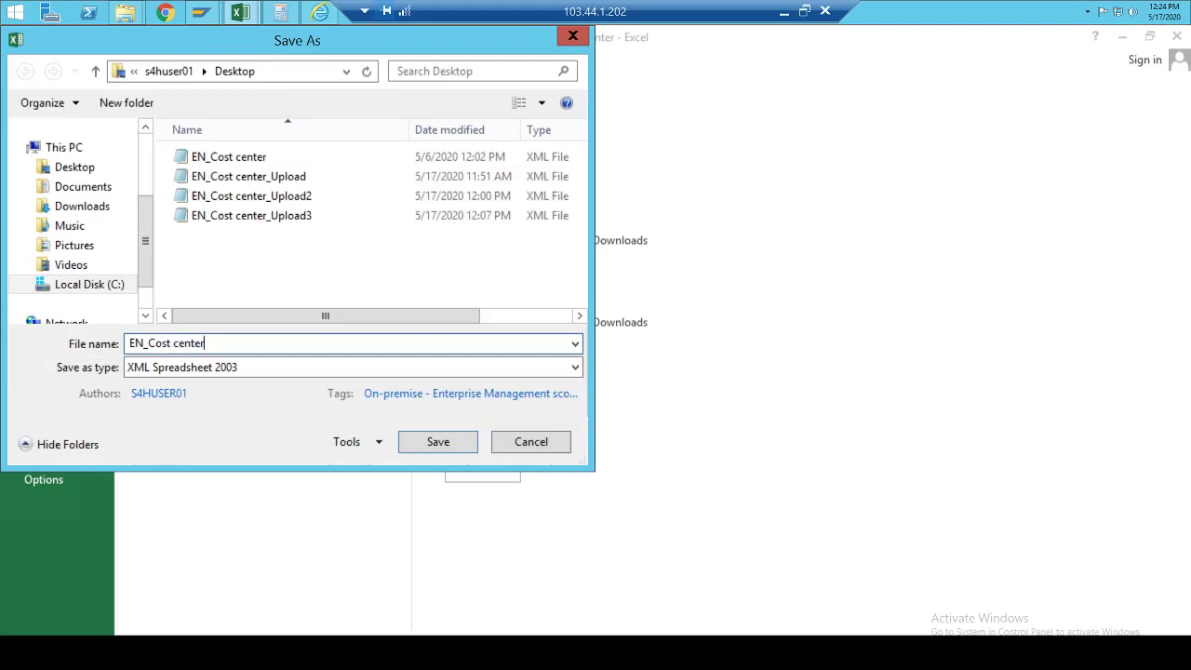
{"action": "type", "text": "_i[;p"}
{"action": "key", "text": "BackSpace"}
{"action": "key", "text": "BackSpace"}
{"action": "key", "text": "BackSpace"}
{"action": "key", "text": "BackSpace"}
{"action": "key", "text": "BackSpace"}
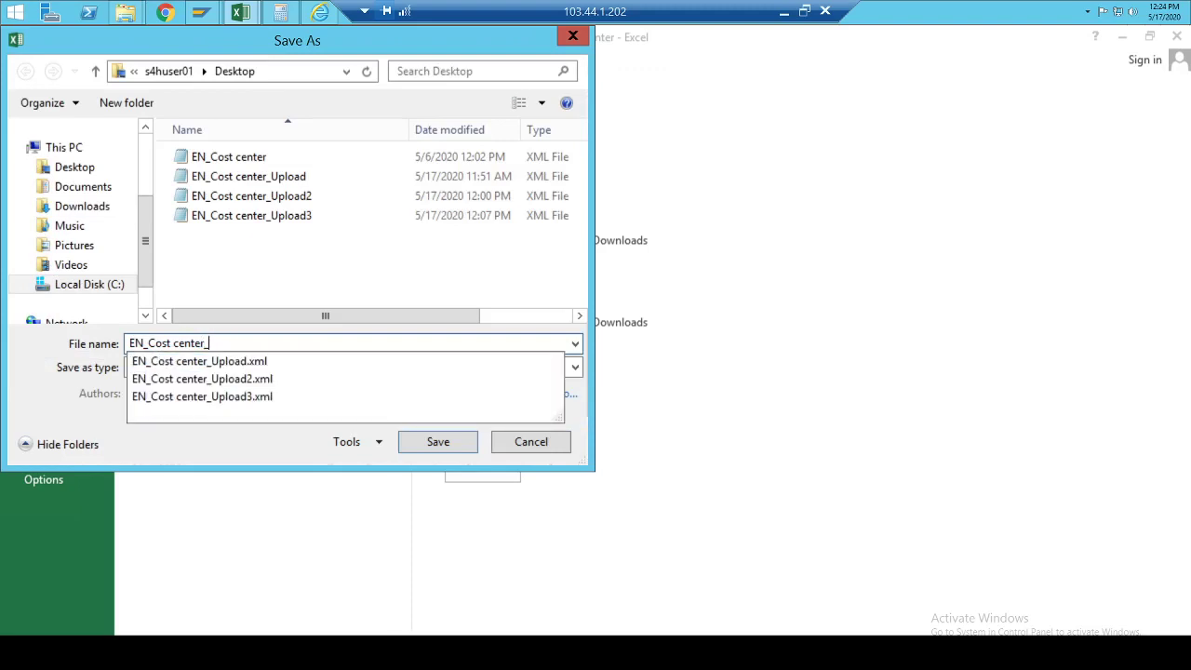
{"action": "type", "text": "_OI"}
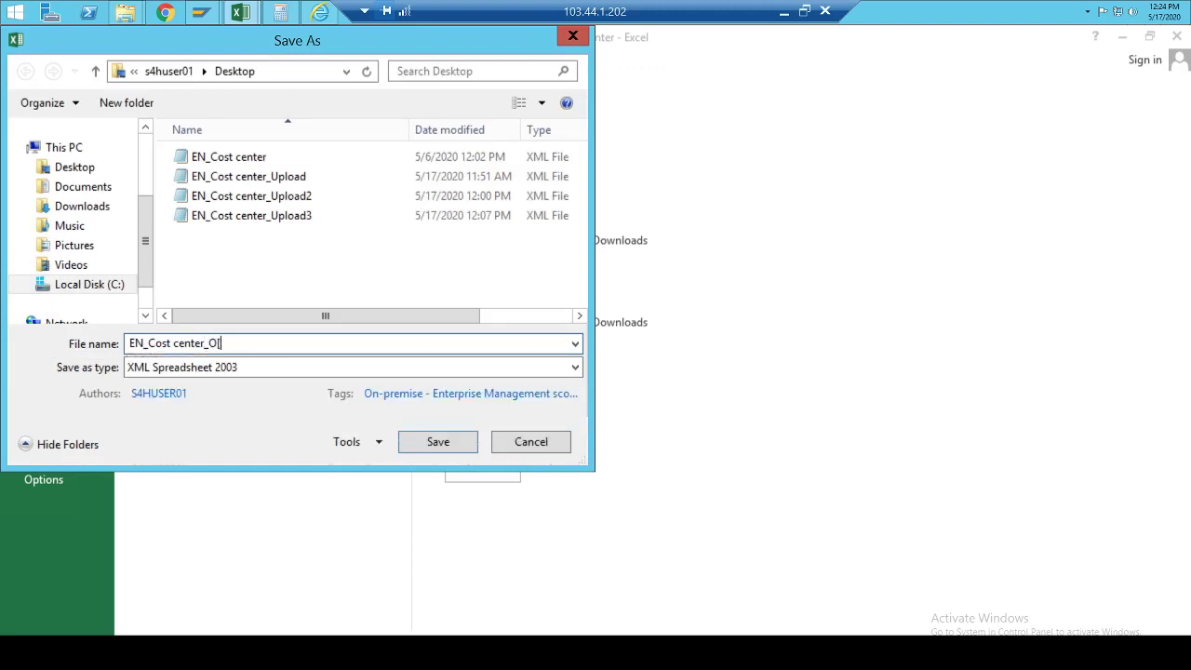
{"action": "key", "text": "BackSpace"}
{"action": "key", "text": "BackSpace"}
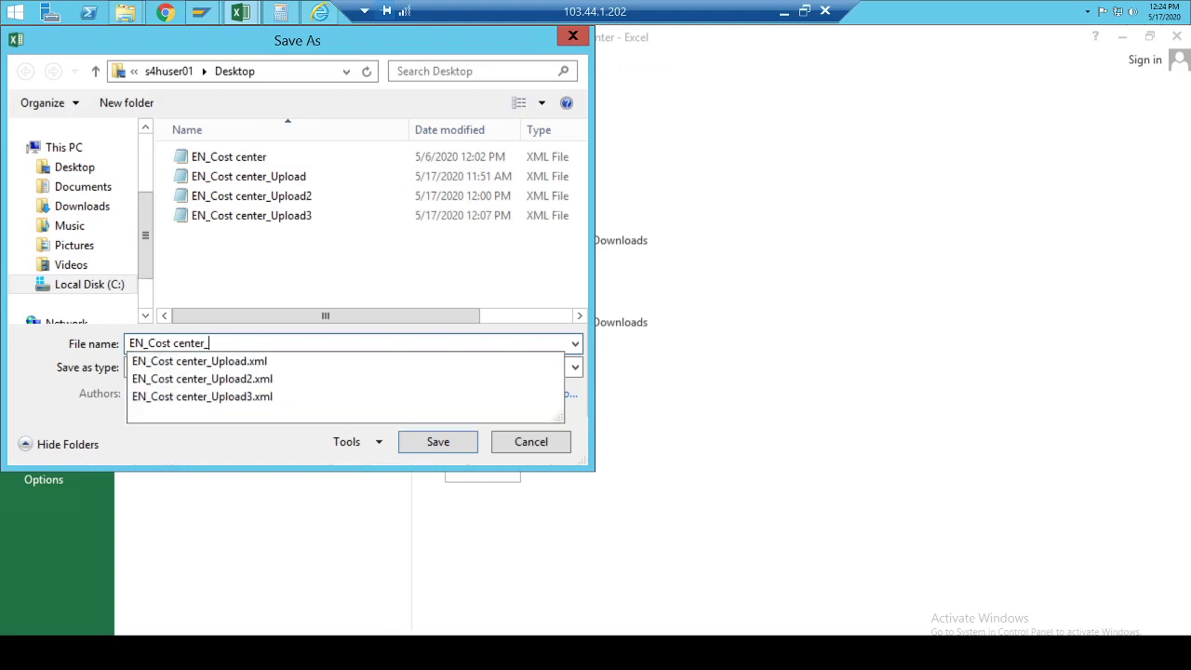
{"action": "type", "text": "upload4"}
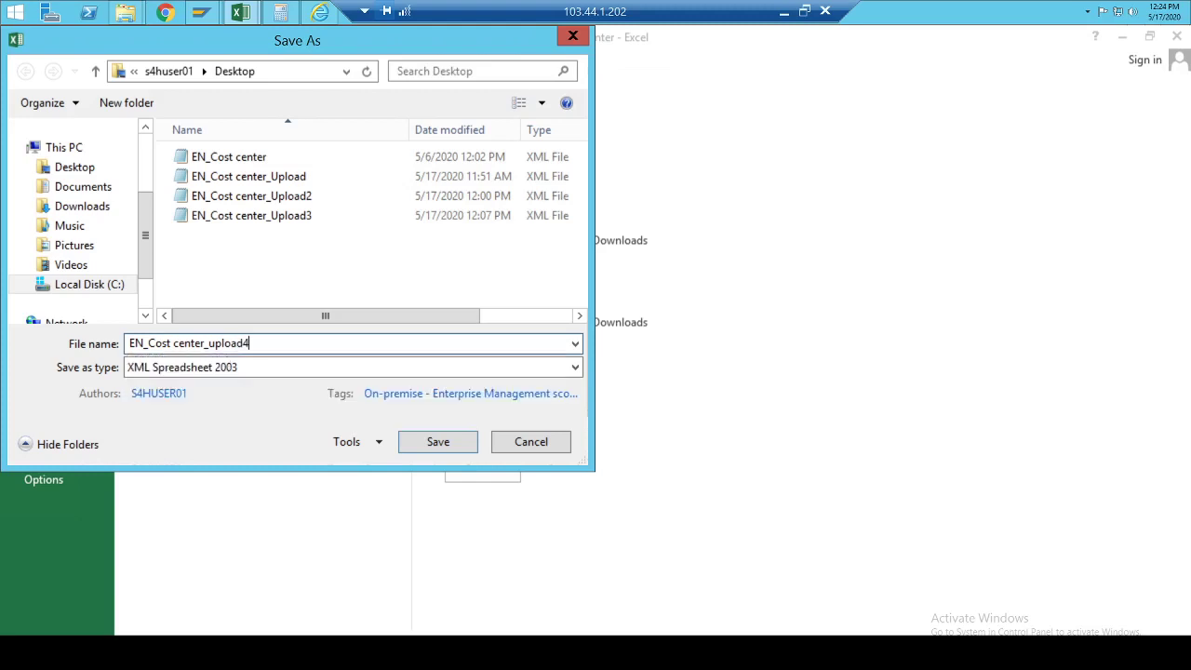
{"action": "key", "text": "Return"}
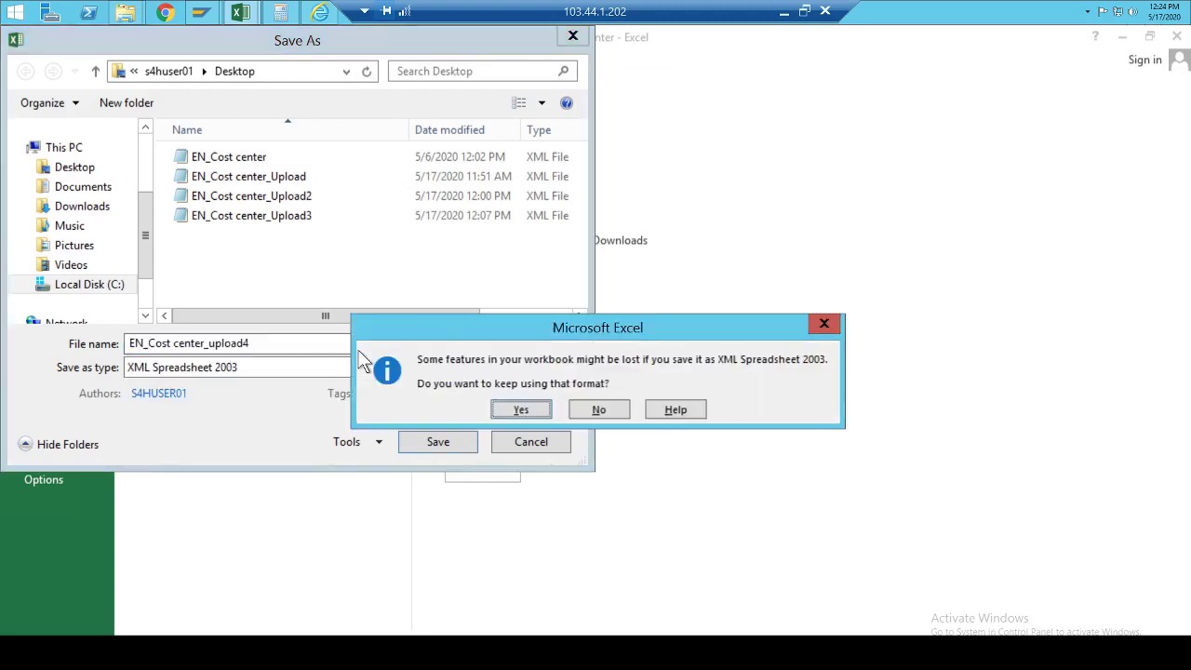
{"action": "left_click", "coordinate": [520, 411]}
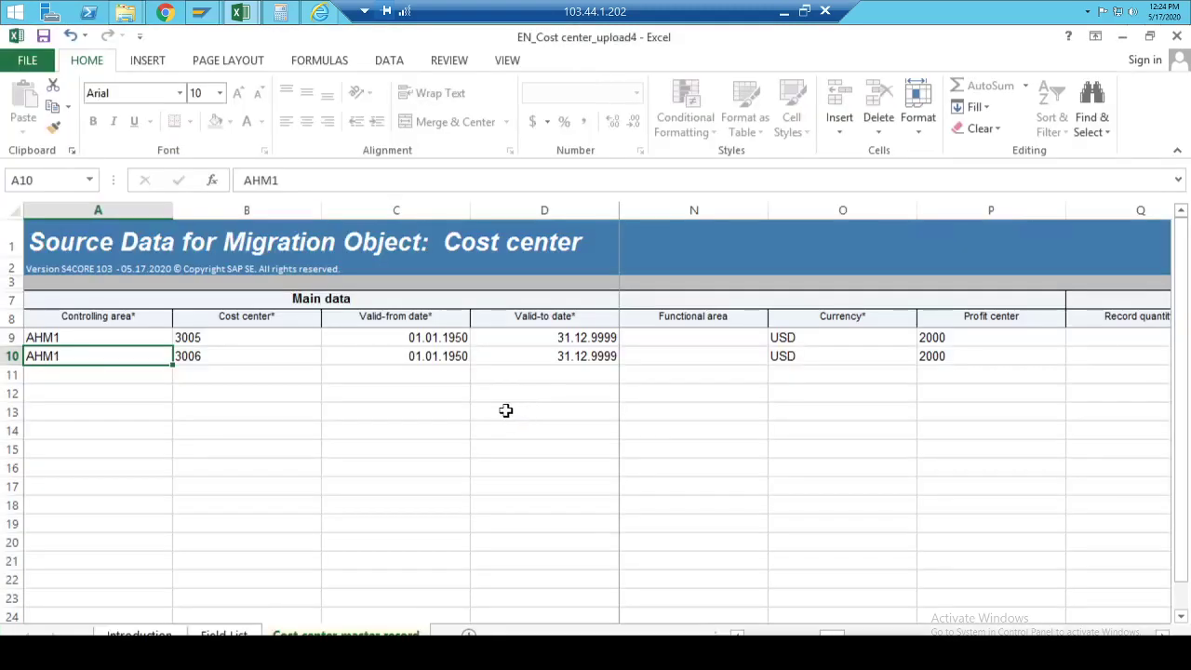
{"action": "left_click", "coordinate": [245, 341]}
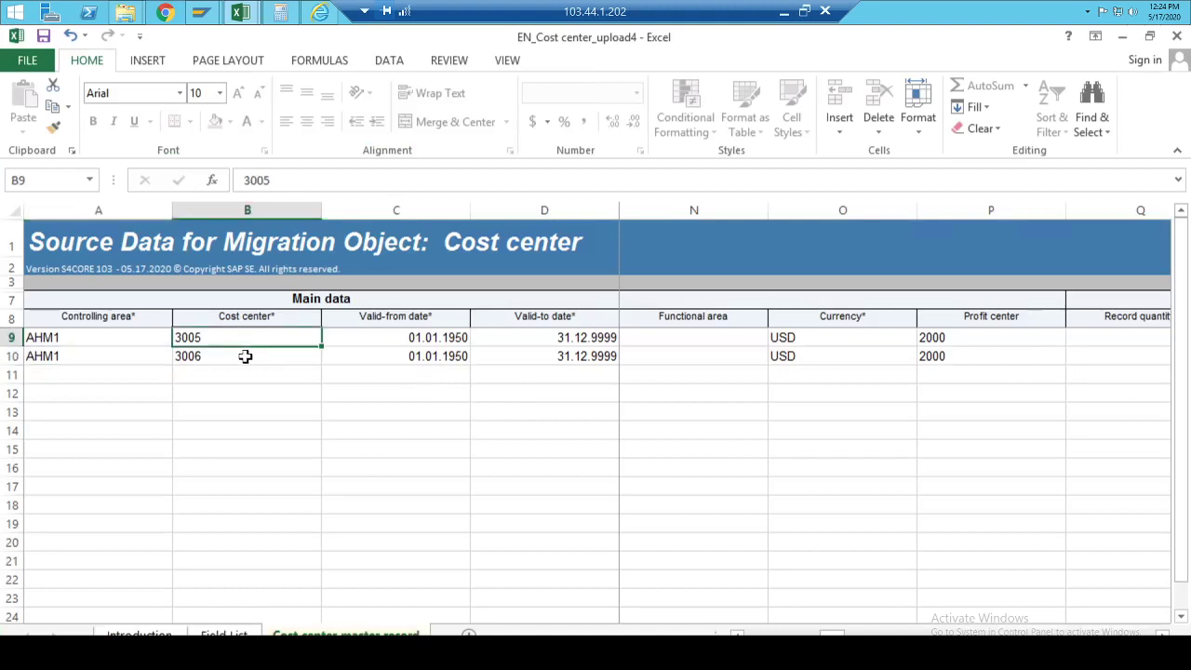
{"action": "left_click", "coordinate": [245, 356]}
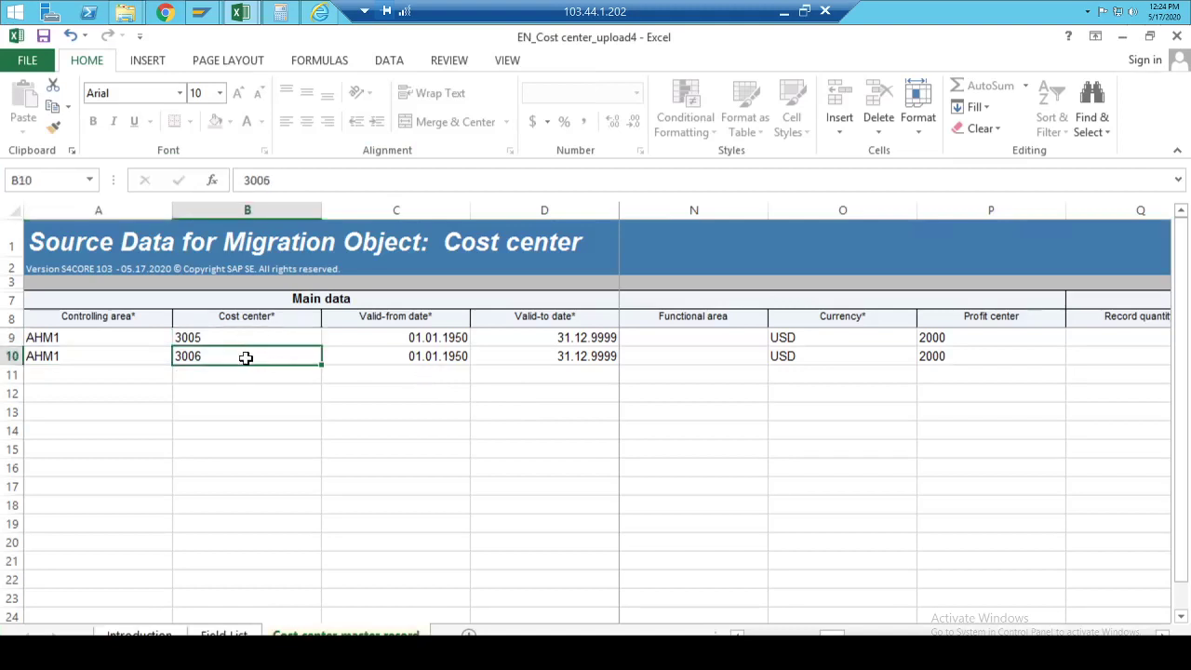
Step: Minimize the Excel and Downloads windows to return to the SAP Cost center migration object in Internet Explorer
{"action": "left_click", "coordinate": [1124, 35]}
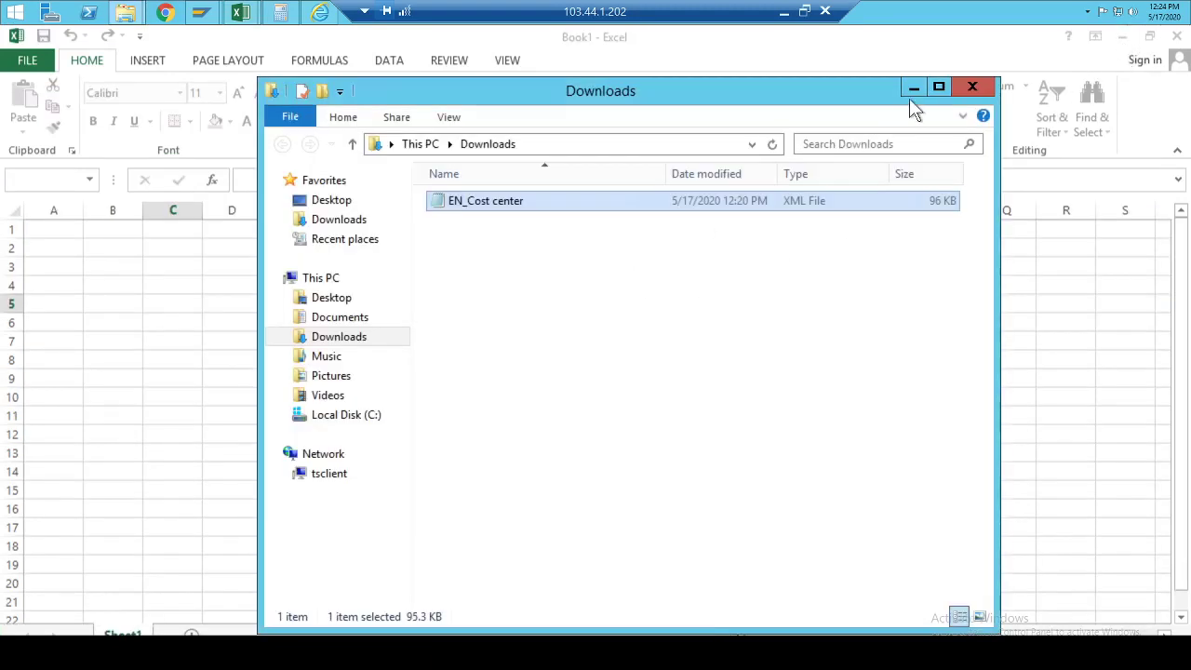
{"action": "left_click", "coordinate": [914, 87]}
{"action": "left_click", "coordinate": [1122, 35]}
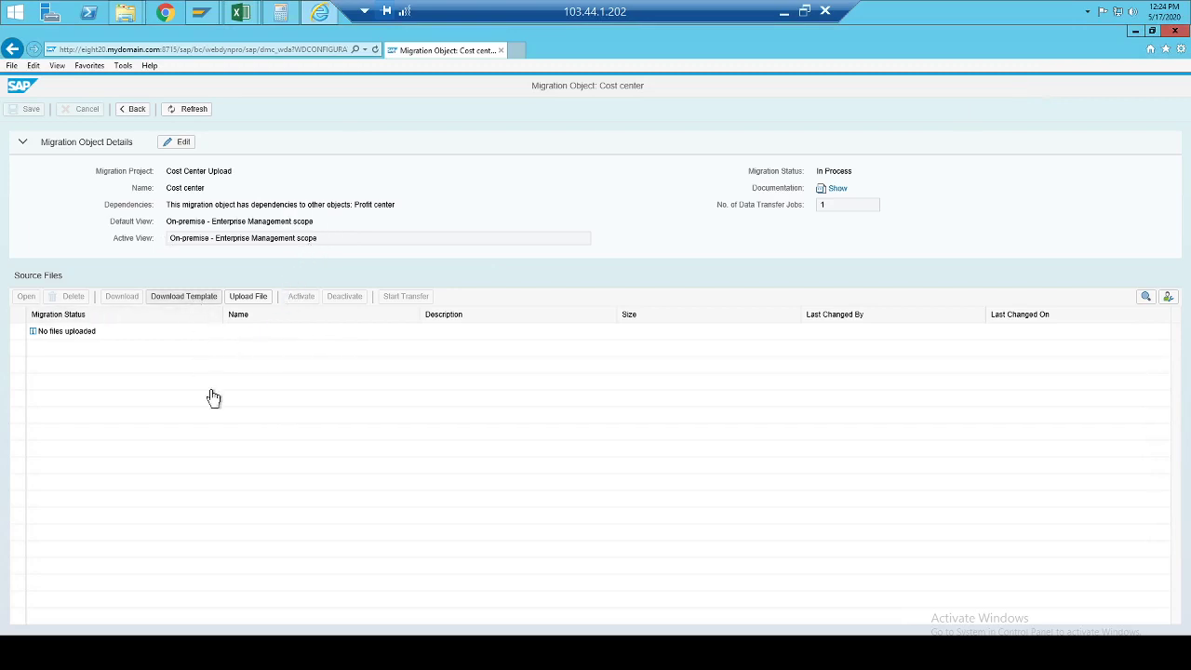
Step: Choose EN_Cost center_upload4.xml from the Desktop as the source file to upload for the Cost center migration object
{"action": "left_click", "coordinate": [256, 300]}
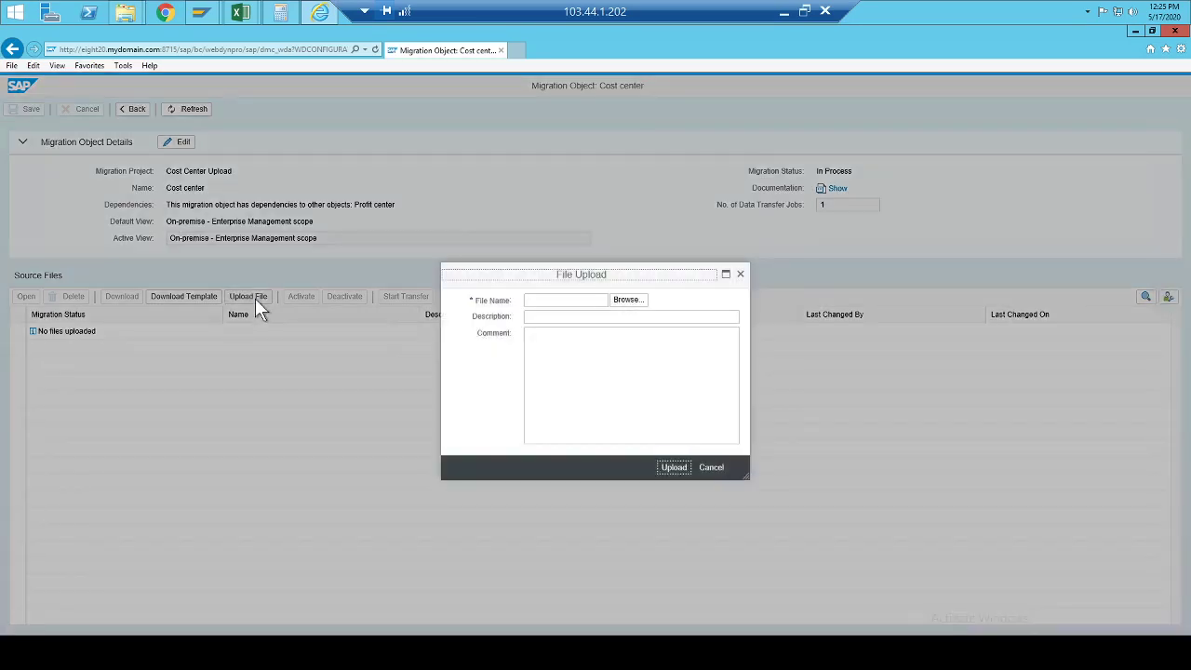
{"action": "left_click", "coordinate": [629, 301]}
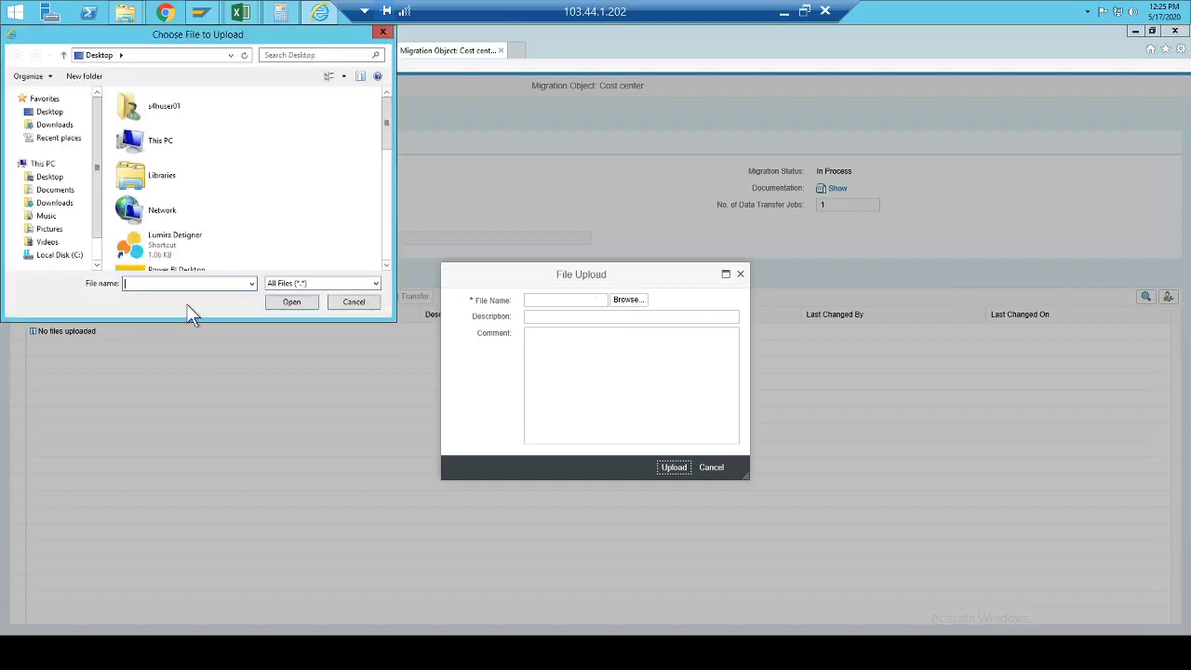
{"action": "key", "text": "Down"}
{"action": "key", "text": "Down"}
{"action": "key", "text": "Down"}
{"action": "key", "text": "Down"}
{"action": "key", "text": "Down"}
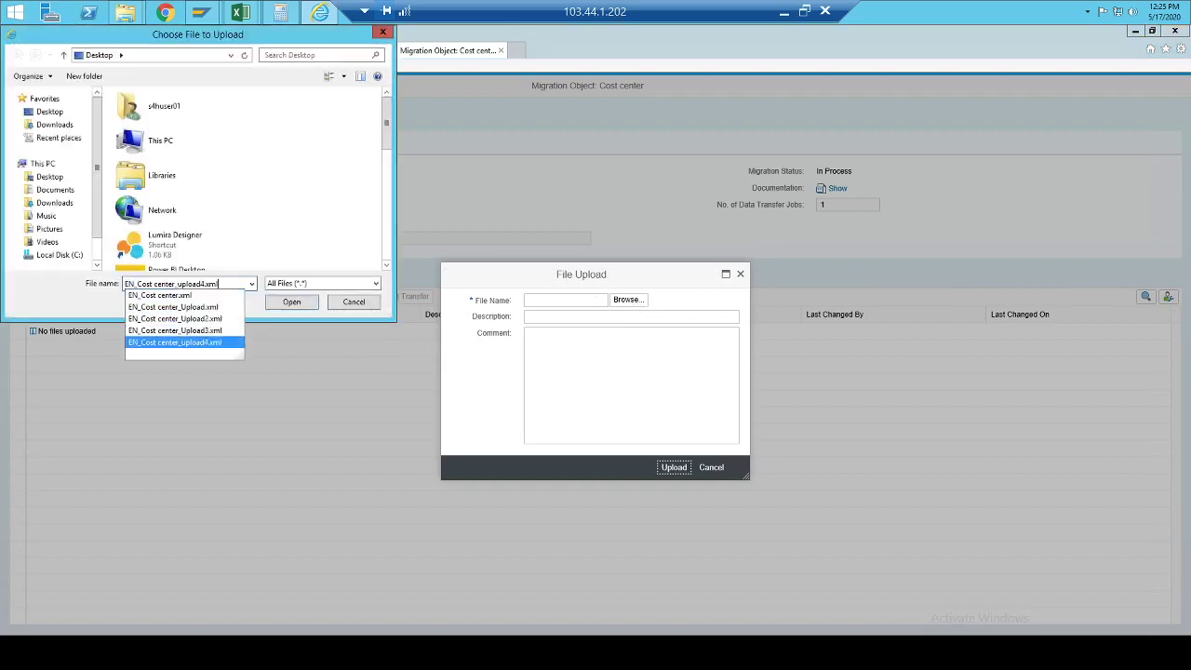
{"action": "key", "text": "Return"}
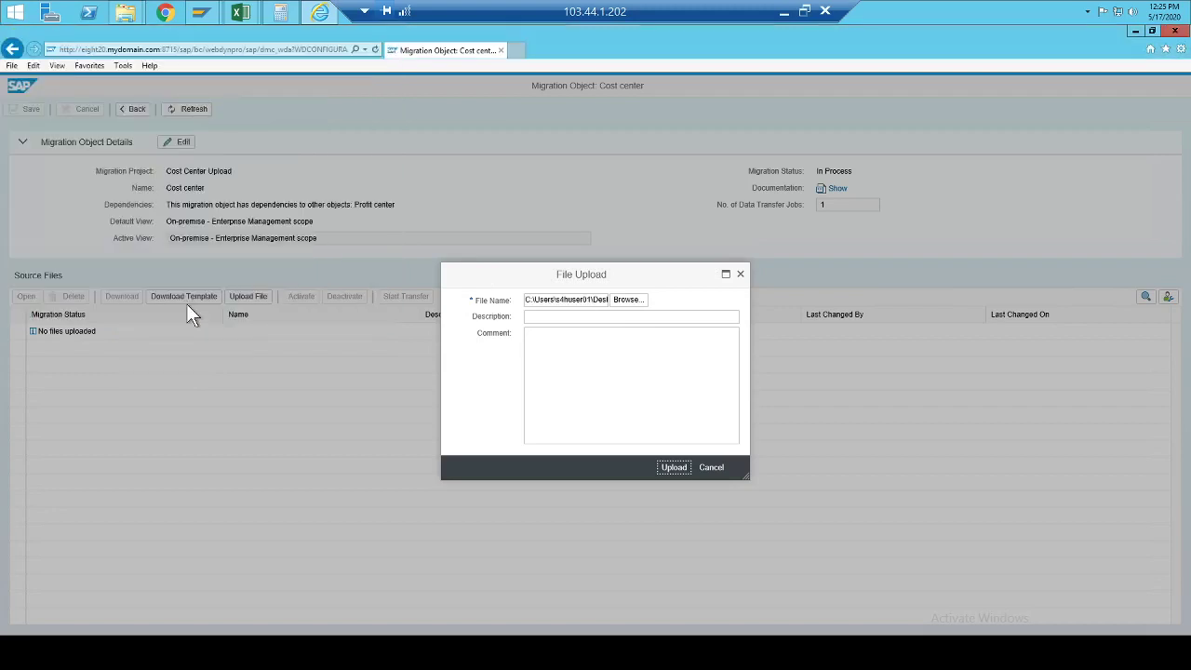
Step: Describe the source file as "Cost center 3005 and 6" and upload it
{"action": "left_click", "coordinate": [527, 317]}
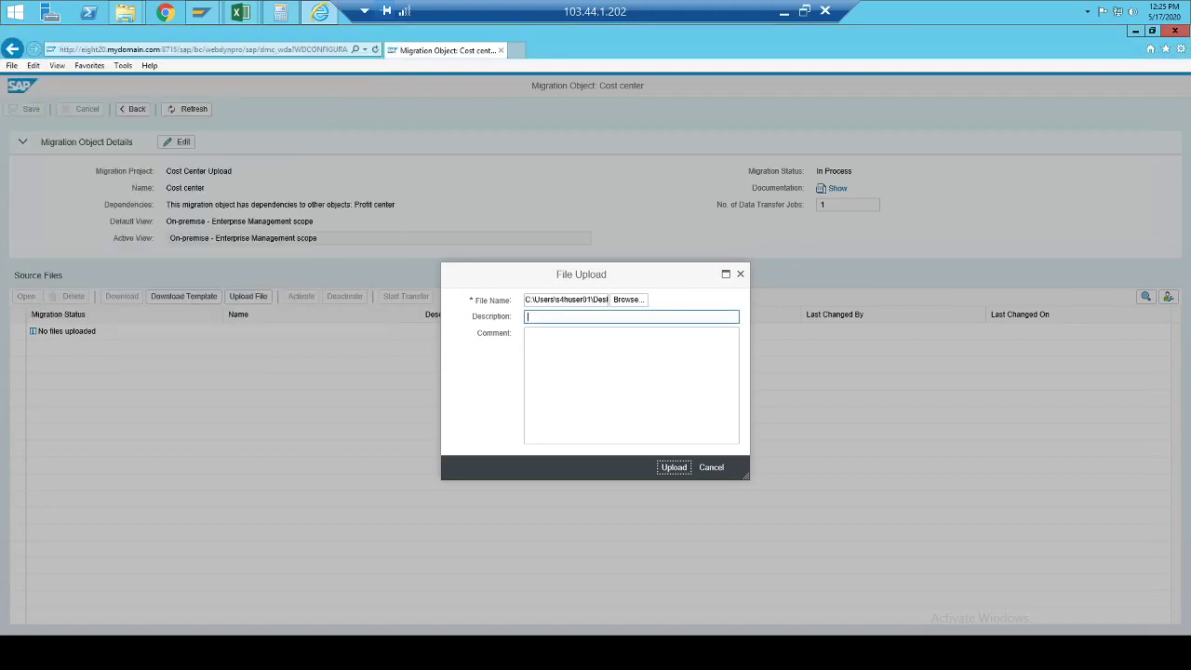
{"action": "type", "text": "Cp"}
{"action": "type", "text": "ost center 3005 "}
{"action": "type", "text": "and 6"}
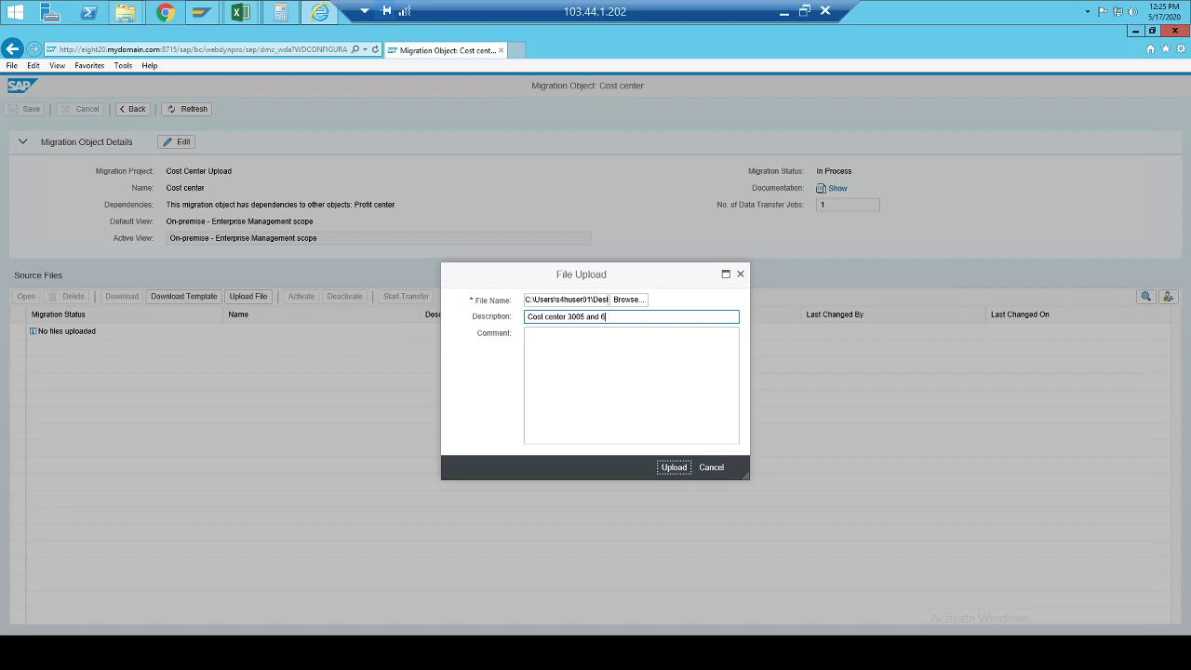
{"action": "left_click", "coordinate": [676, 472]}
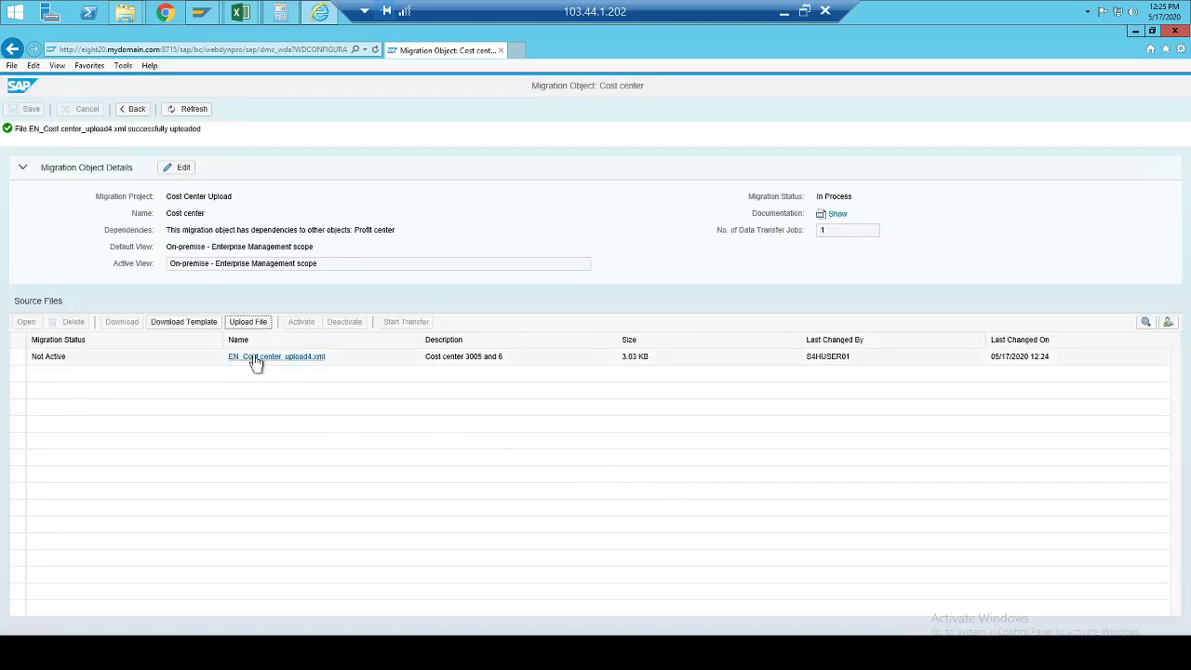
Step: Activate the uploaded EN_Cost center_upload4.xml file and start its data transfer through the data validation
{"action": "left_click", "coordinate": [20, 359]}
{"action": "left_click", "coordinate": [300, 298]}
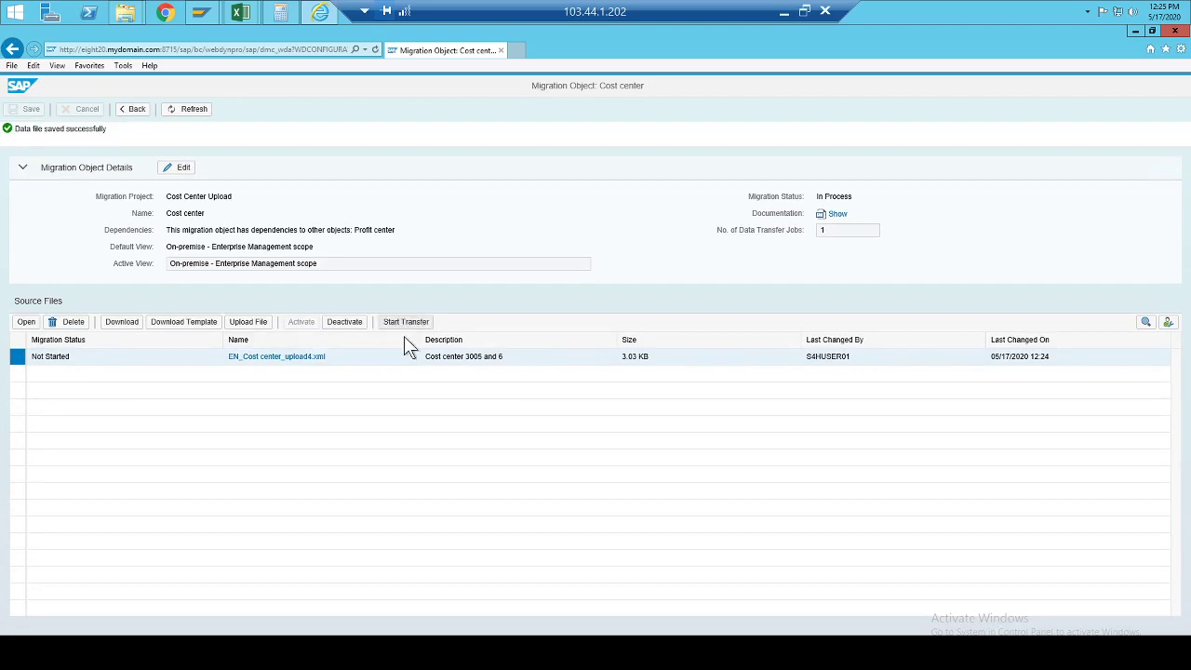
{"action": "left_click", "coordinate": [406, 321]}
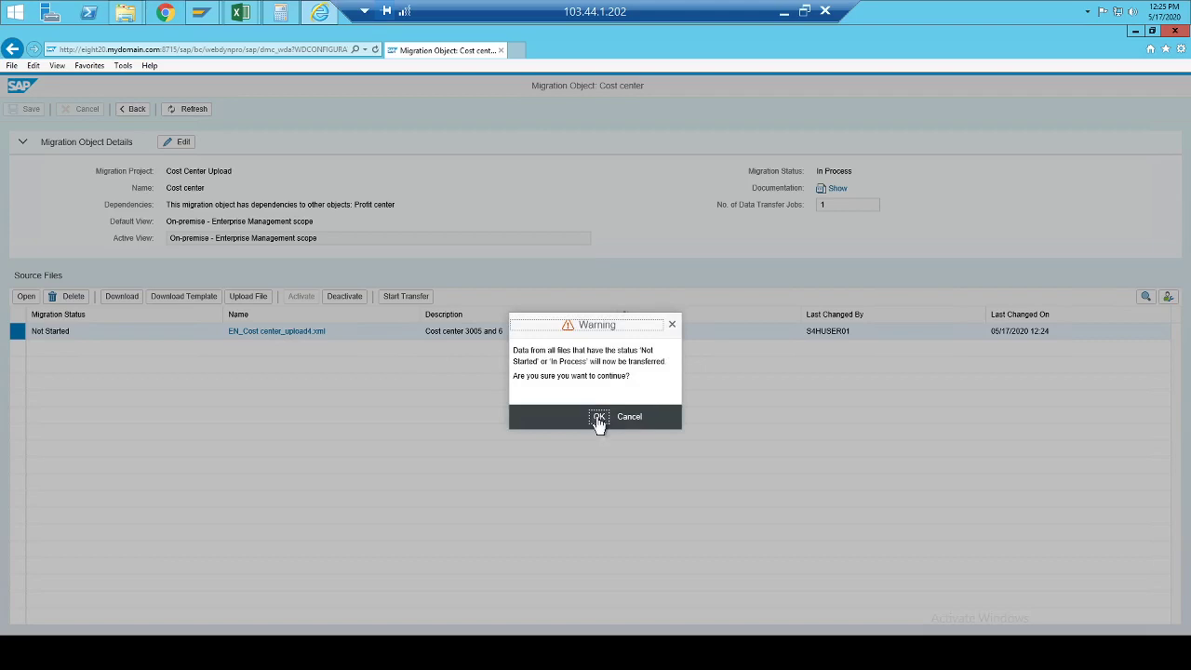
{"action": "key", "text": "Return"}
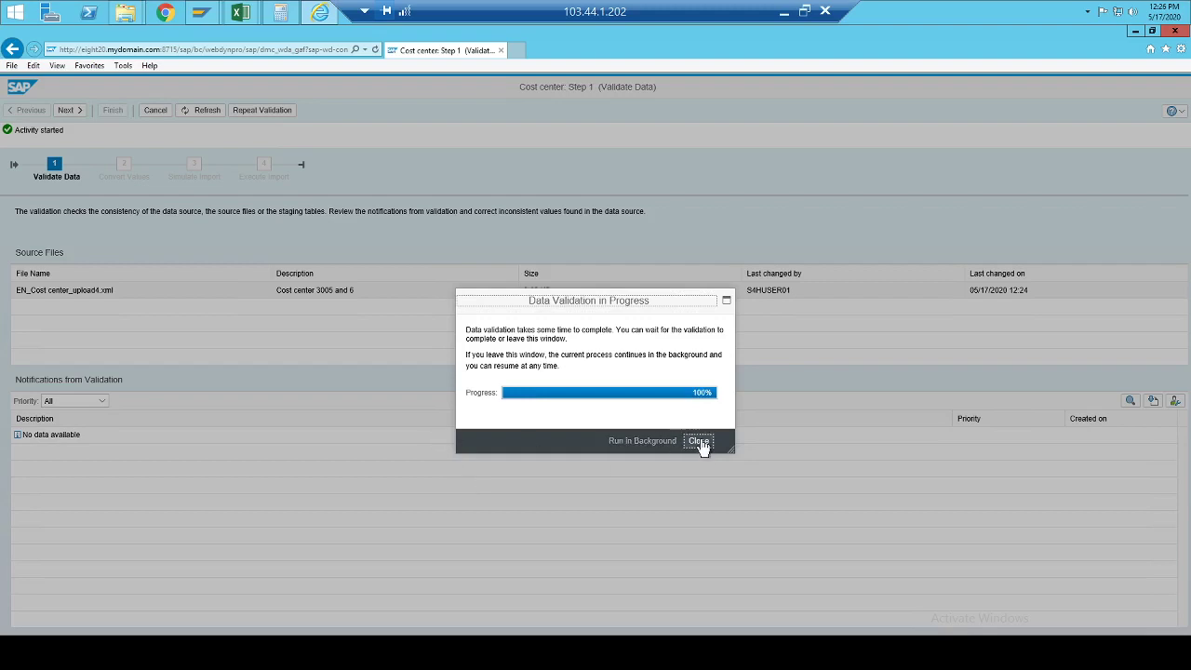
{"action": "left_click", "coordinate": [700, 443]}
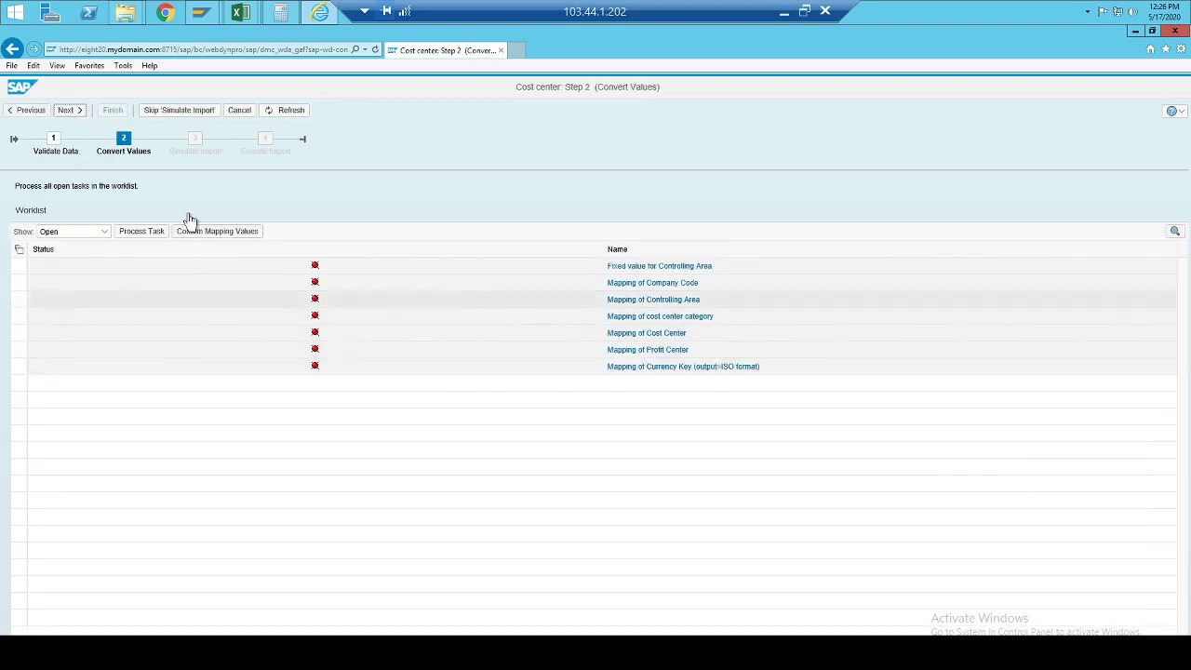
Step: Confirm the mapping values of all open conversion tasks and save AHM1 as the fixed value for Controlling Area
{"action": "left_click", "coordinate": [21, 251]}
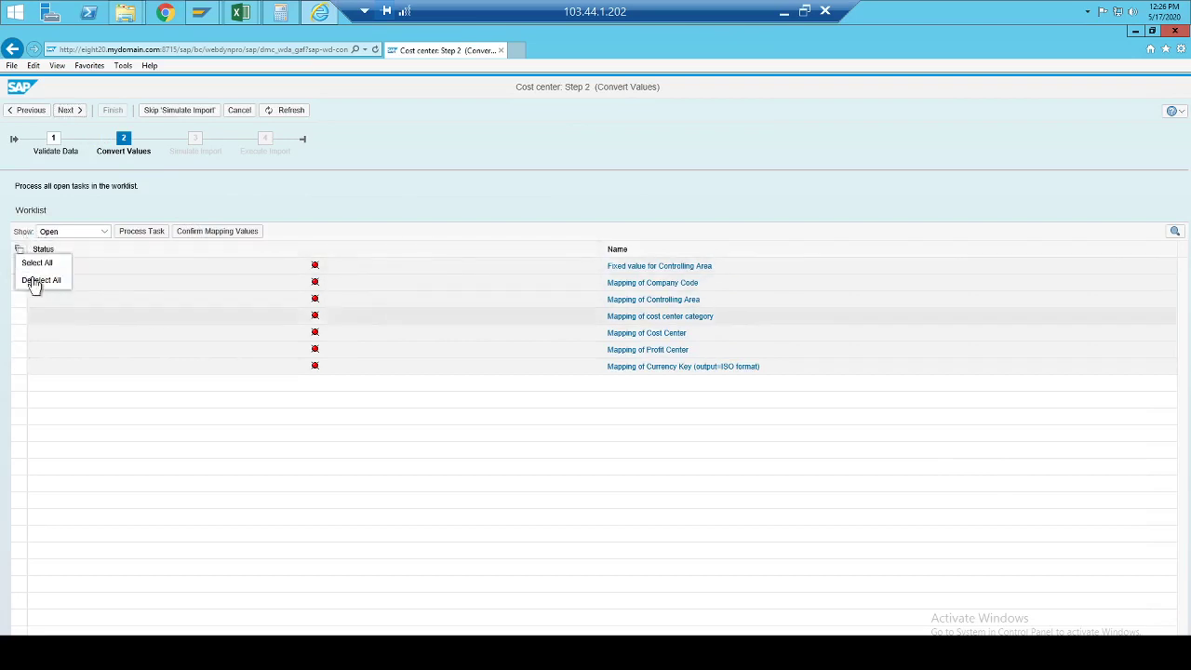
{"action": "key", "text": "Return"}
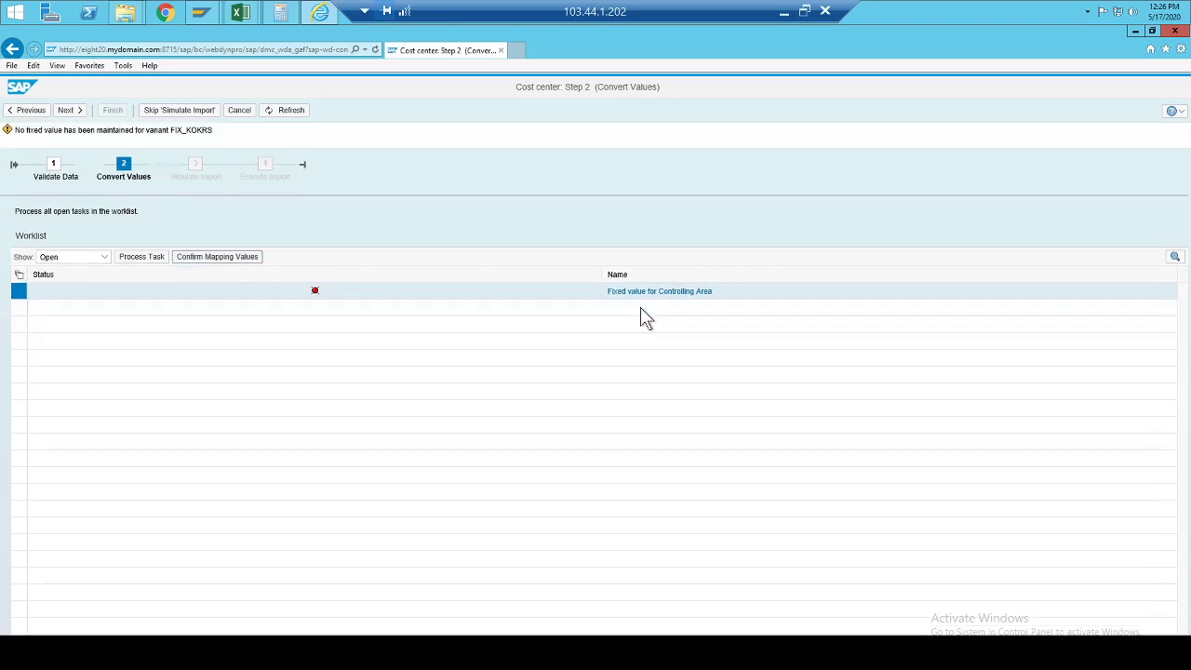
{"action": "left_click", "coordinate": [18, 292]}
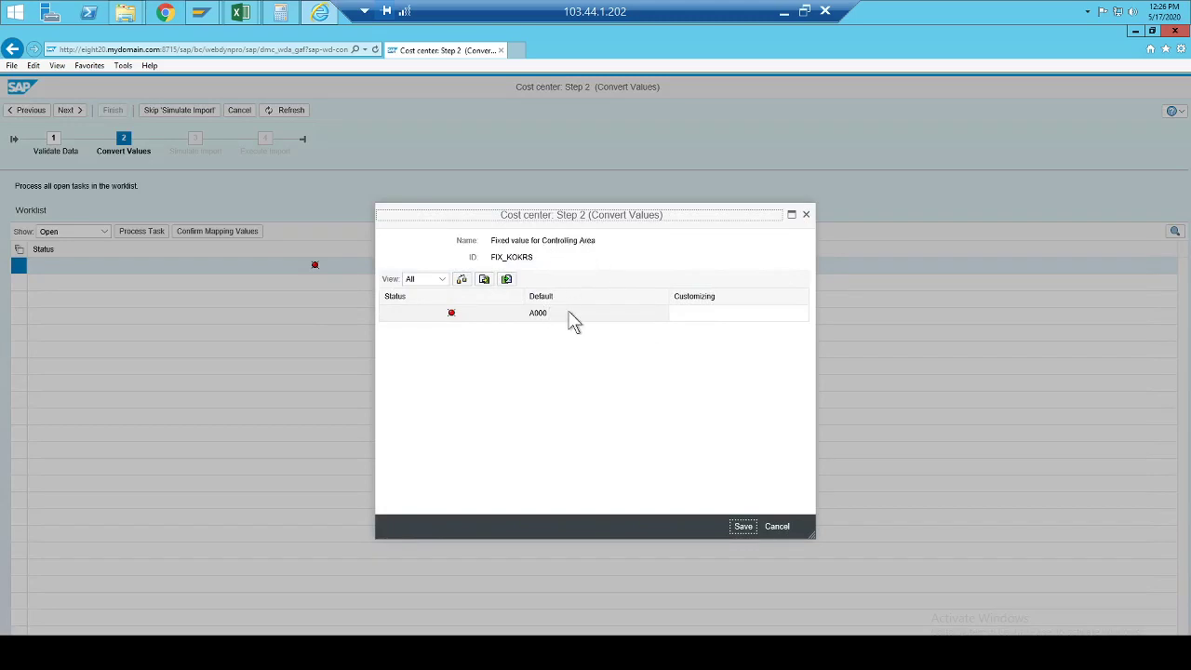
{"action": "left_click", "coordinate": [699, 316]}
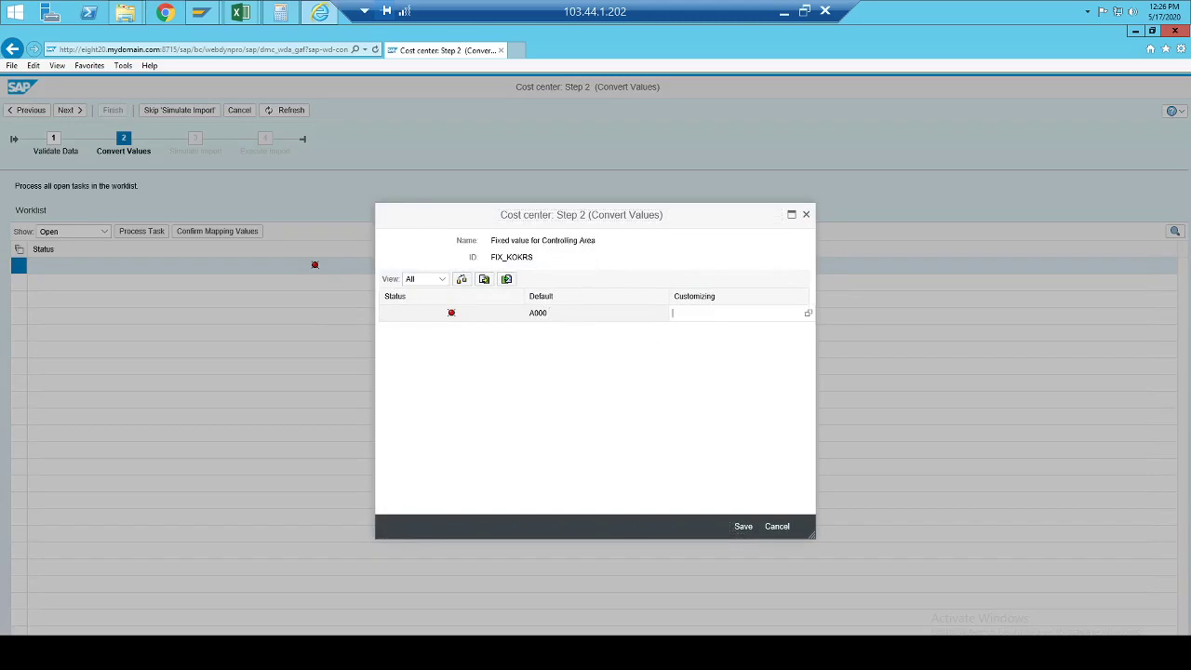
{"action": "type", "text": "AHM1"}
{"action": "left_click", "coordinate": [743, 526]}
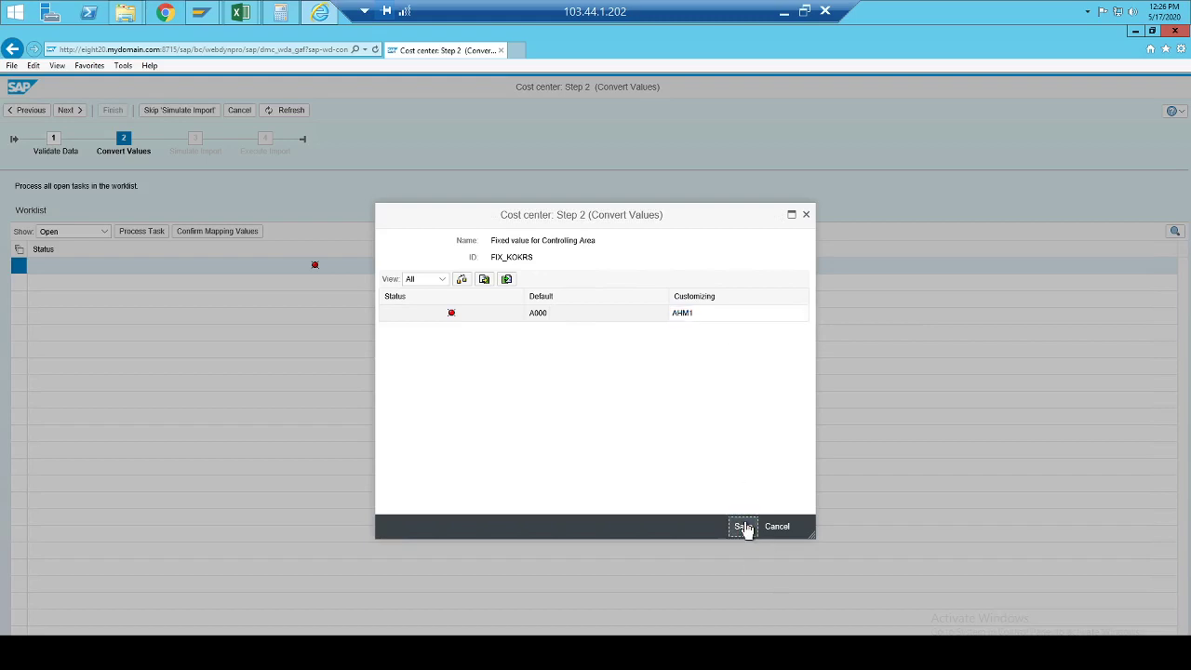
{"action": "left_click", "coordinate": [743, 526]}
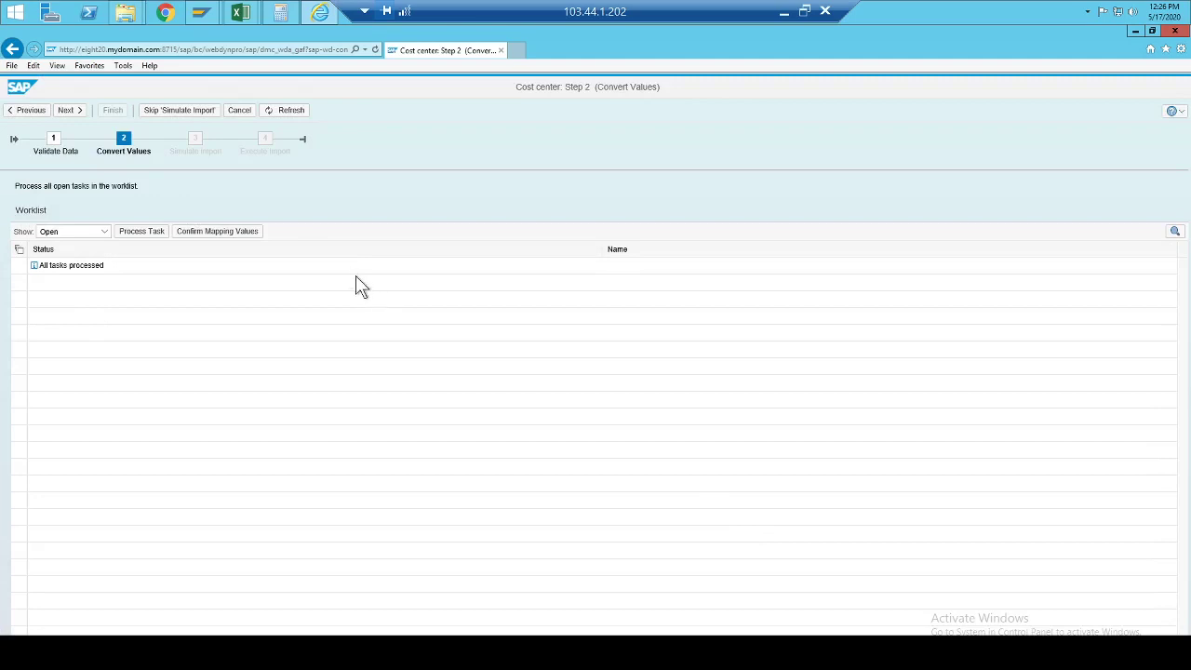
Step: Simulate the cost center import, and execute the actual import through to finishing the transfer
{"action": "left_click", "coordinate": [68, 110]}
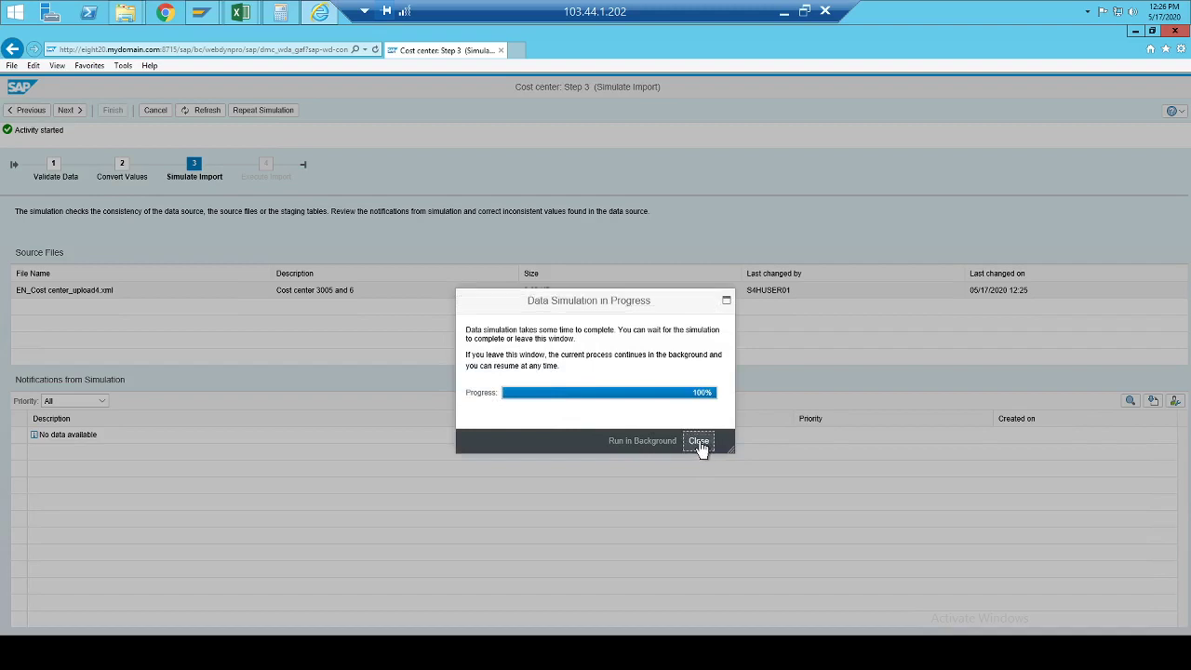
{"action": "left_click", "coordinate": [699, 443]}
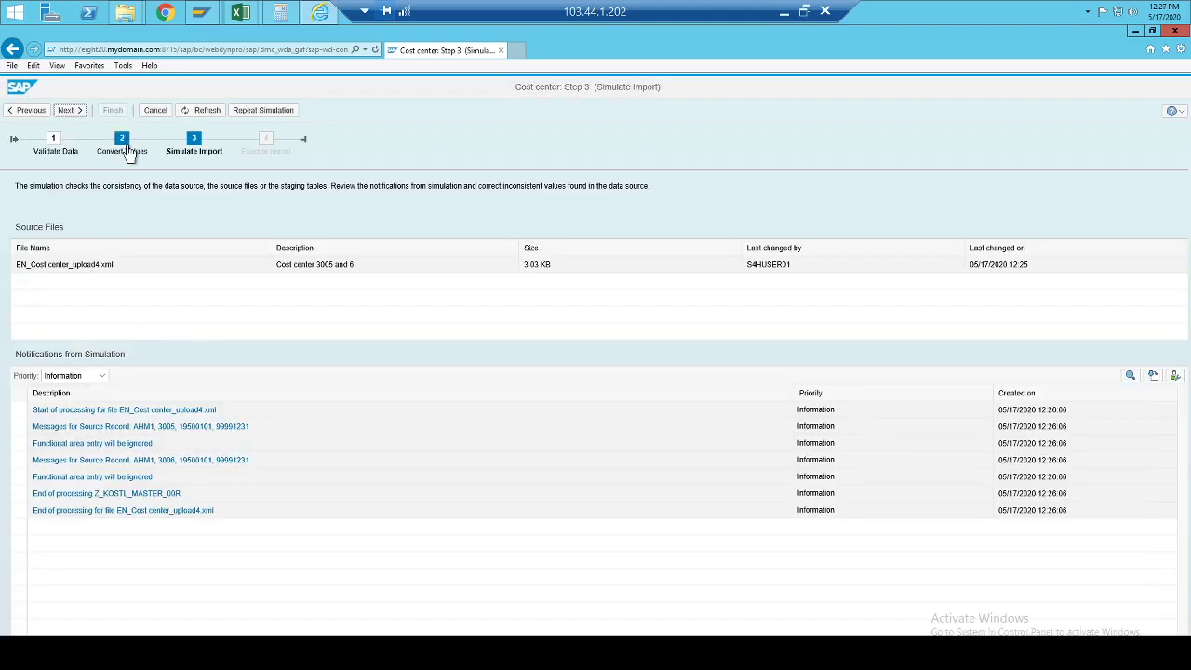
{"action": "left_click", "coordinate": [78, 112]}
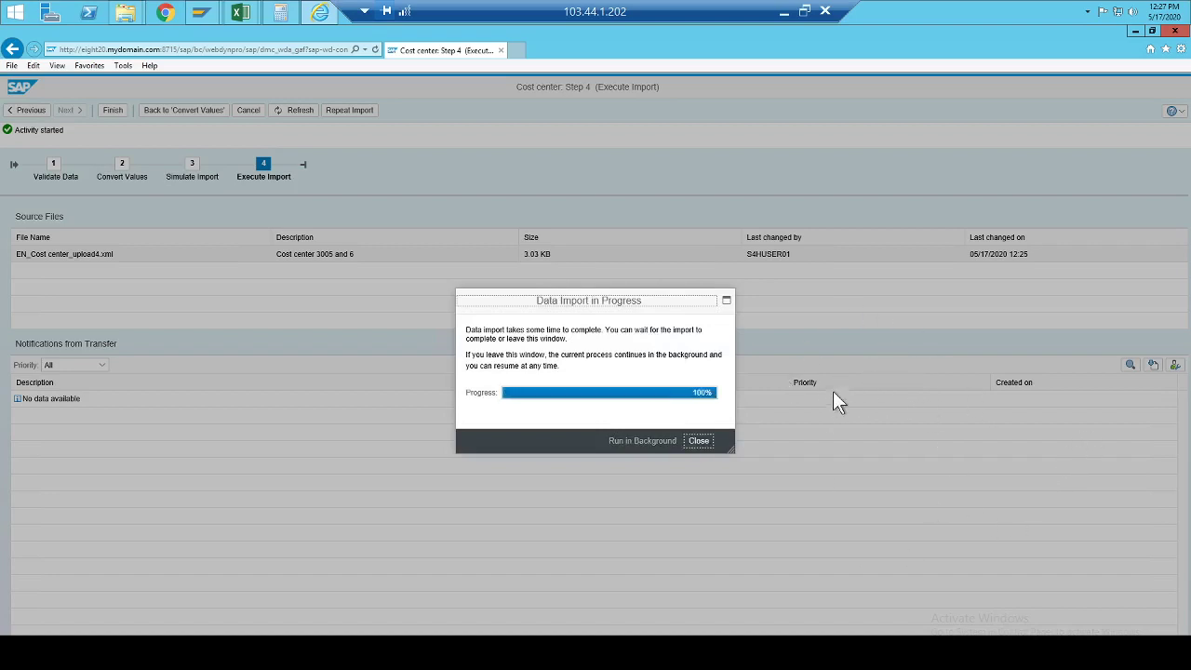
{"action": "left_click", "coordinate": [710, 438]}
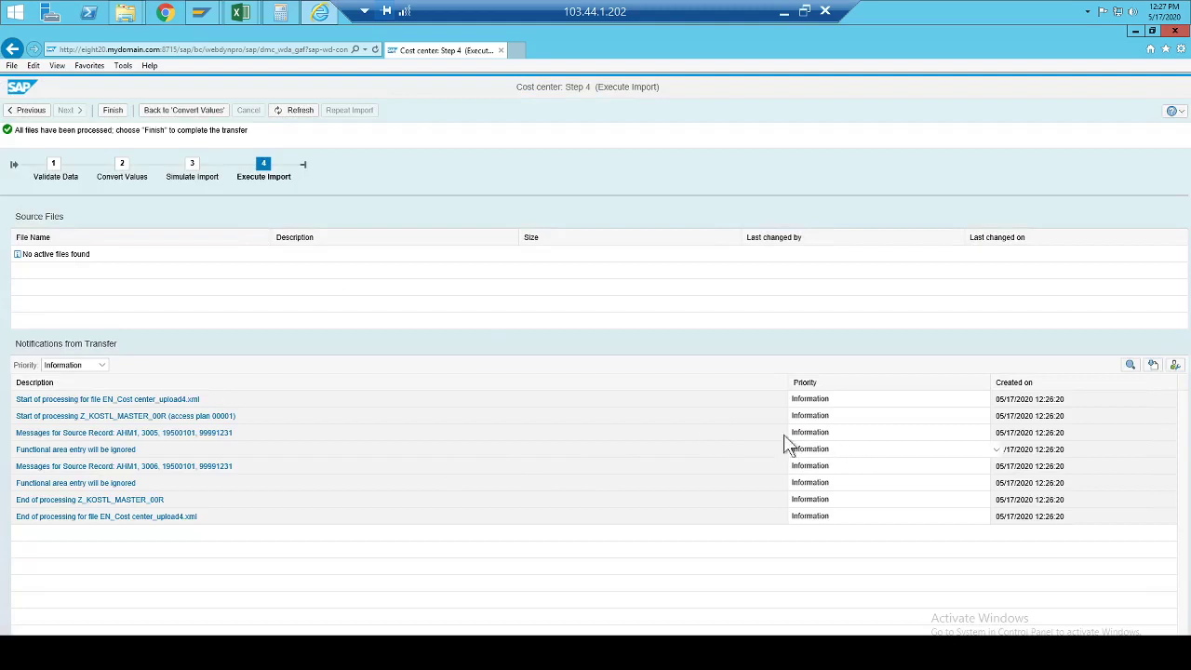
{"action": "left_click", "coordinate": [113, 111]}
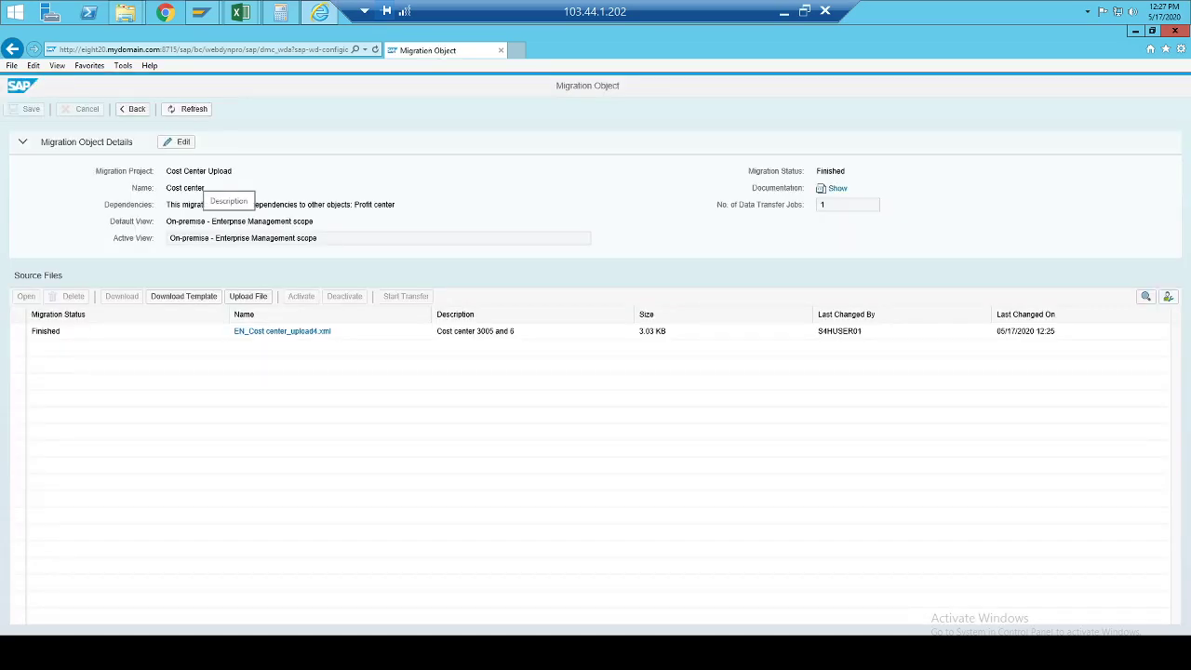
Step: Switch to SAP Easy Access and display the master data of cost center 3005 with transaction KS03
{"action": "left_click", "coordinate": [1130, 31]}
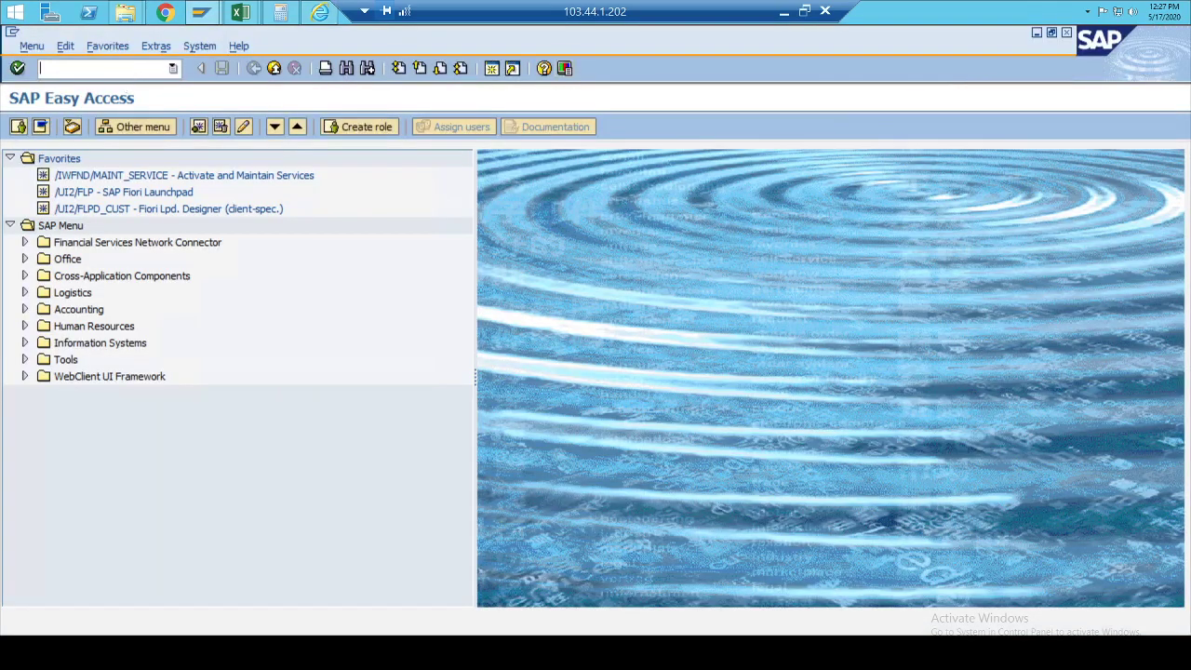
{"action": "type", "text": "ks03"}
{"action": "key", "text": "Return"}
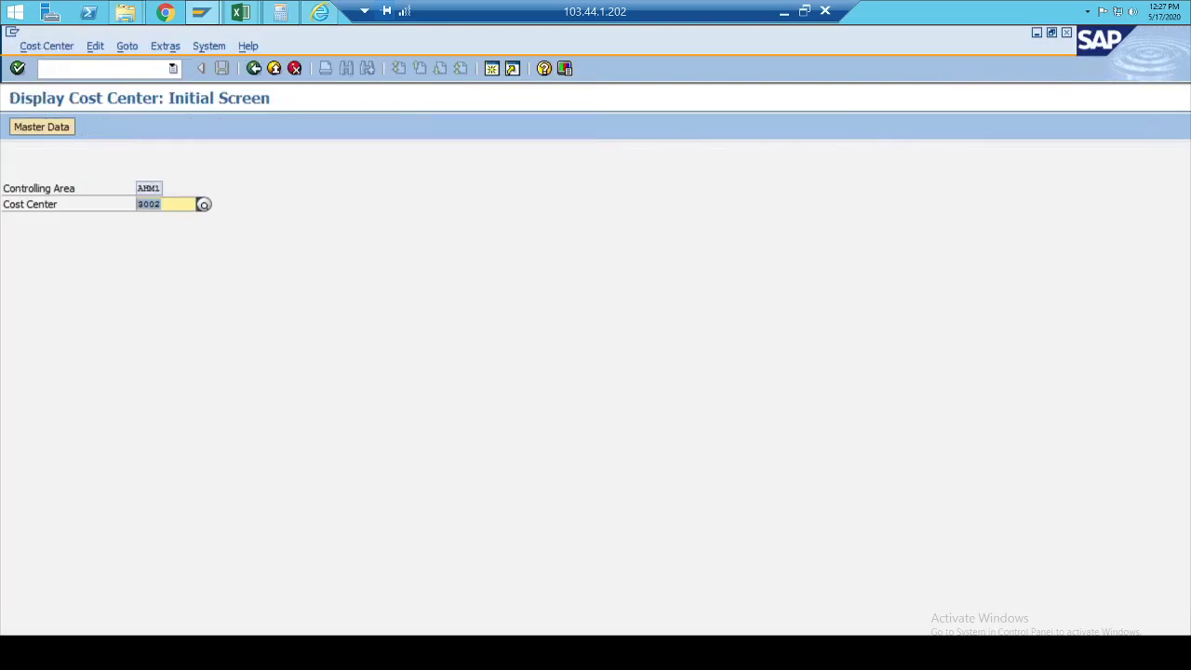
{"action": "type", "text": "3005"}
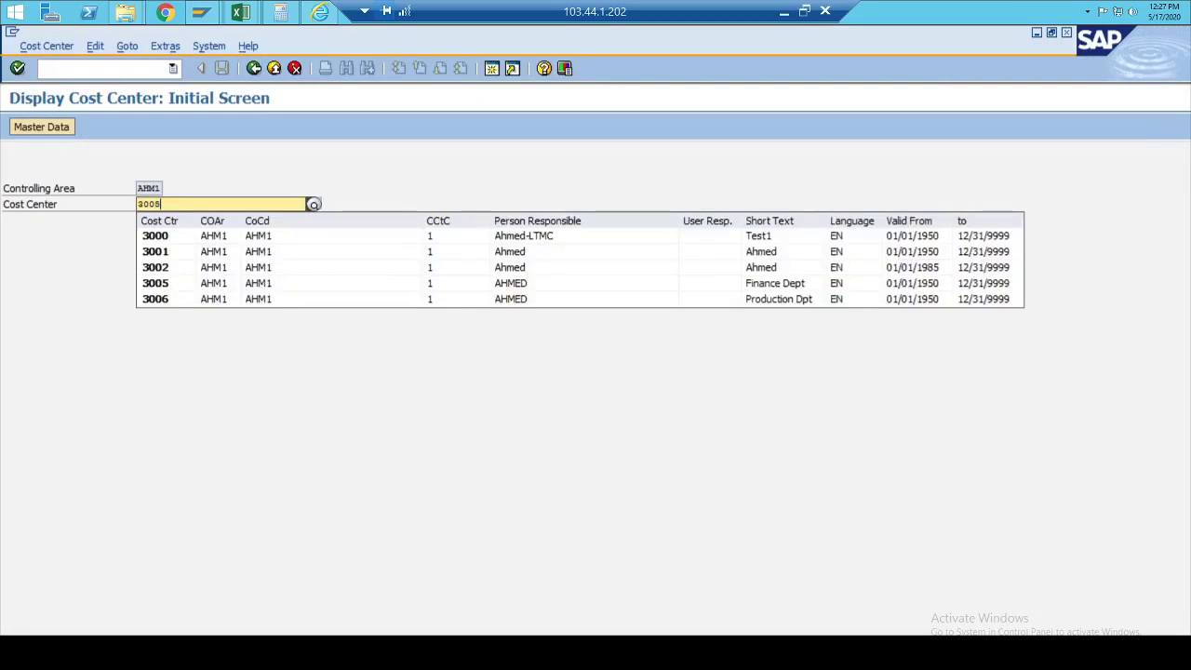
{"action": "key", "text": "Return"}
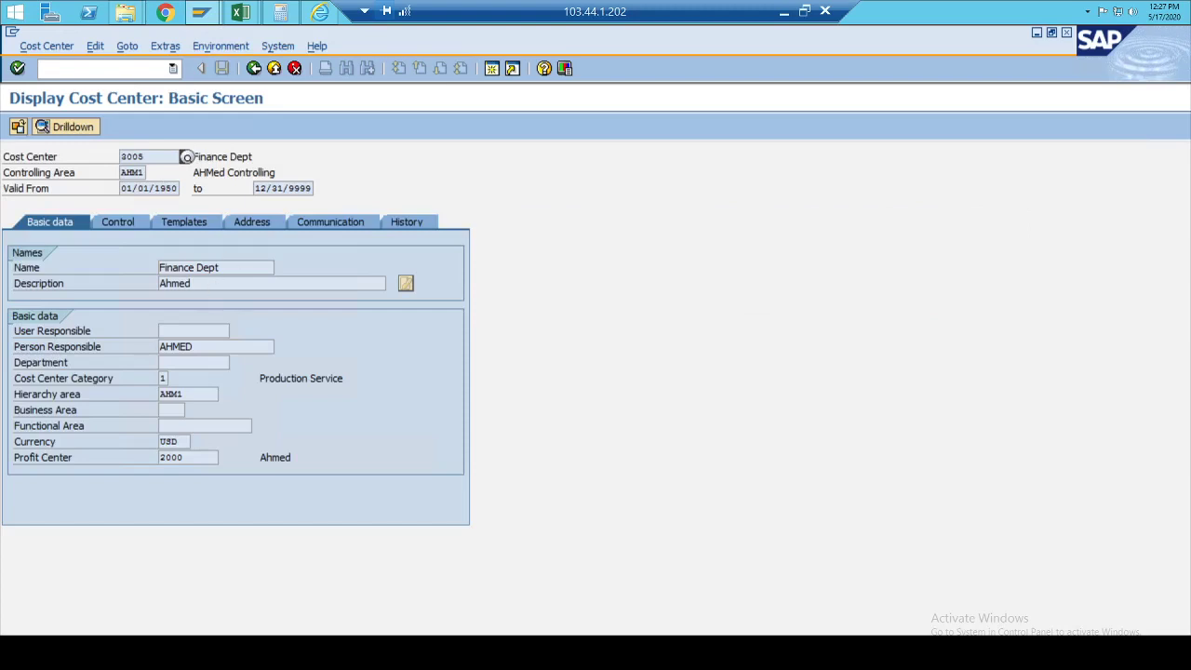
Step: Return to the initial display screen and show the master data of cost center 3006
{"action": "left_click", "coordinate": [251, 68]}
{"action": "left_click", "coordinate": [183, 205]}
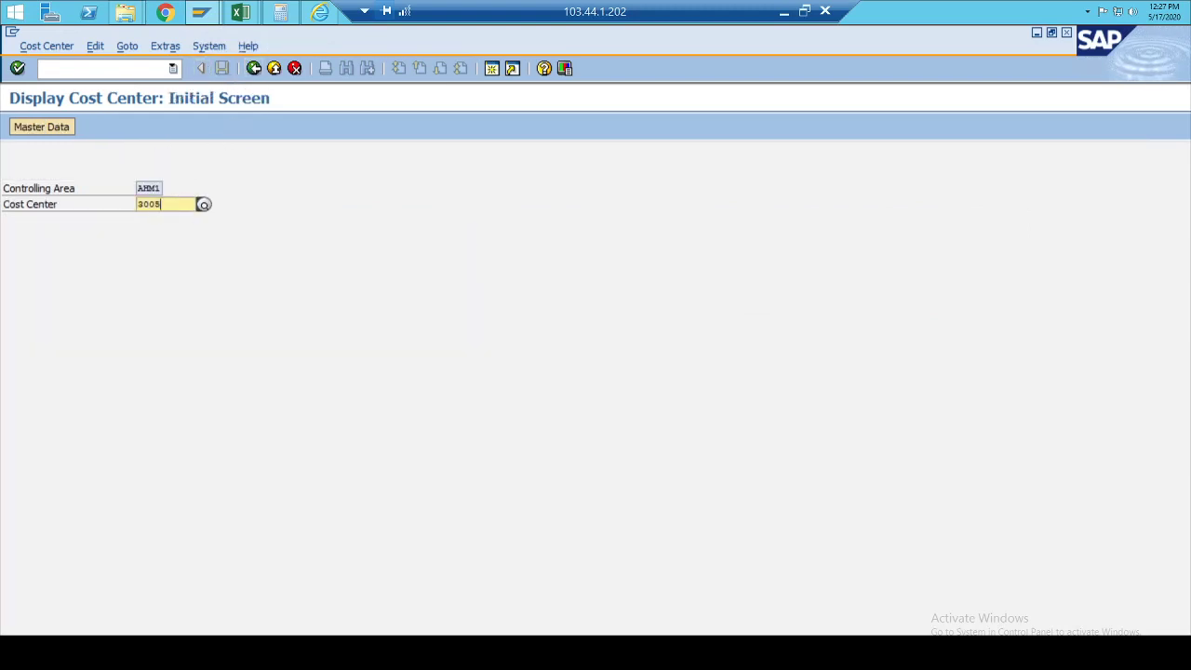
{"action": "key", "text": "BackSpace"}
{"action": "type", "text": "6"}
{"action": "key", "text": "Return"}
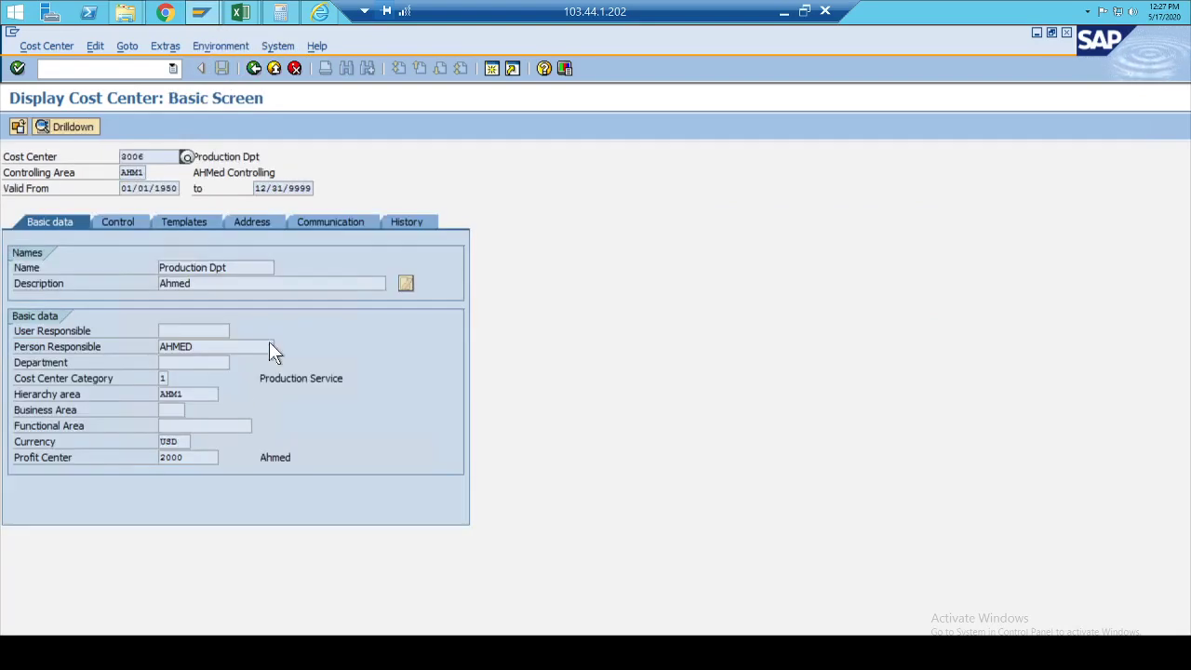